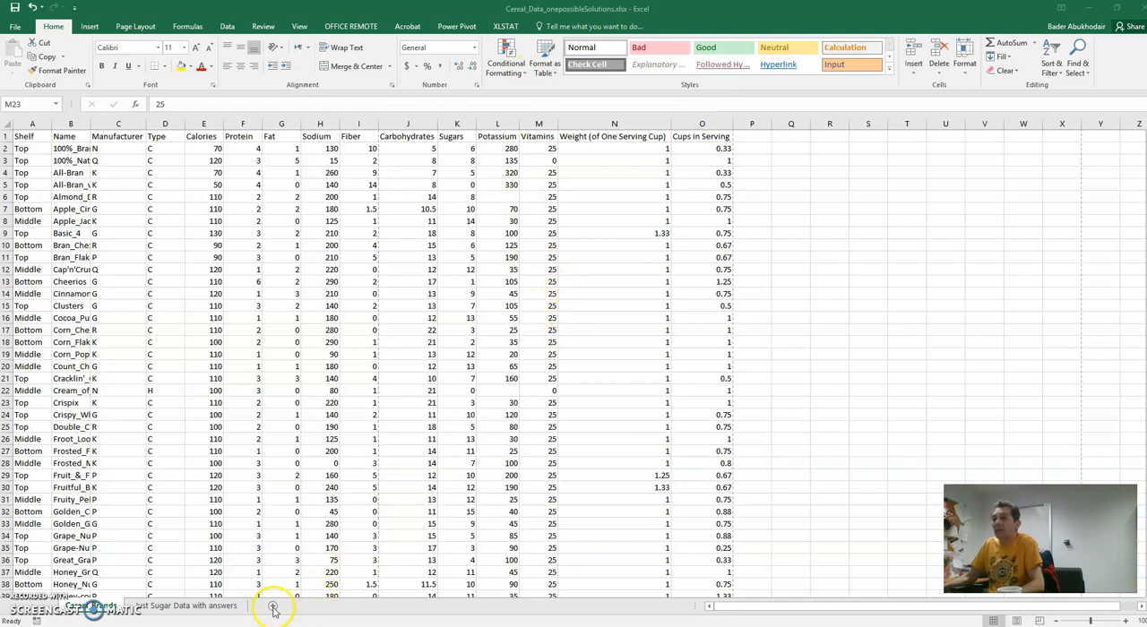
- Compare the shelf and sugar data in the Just Sugar Data with answers sheet against the full data in the Cereal Brands sheet
{"action": "left_click", "coordinate": [213, 607]}
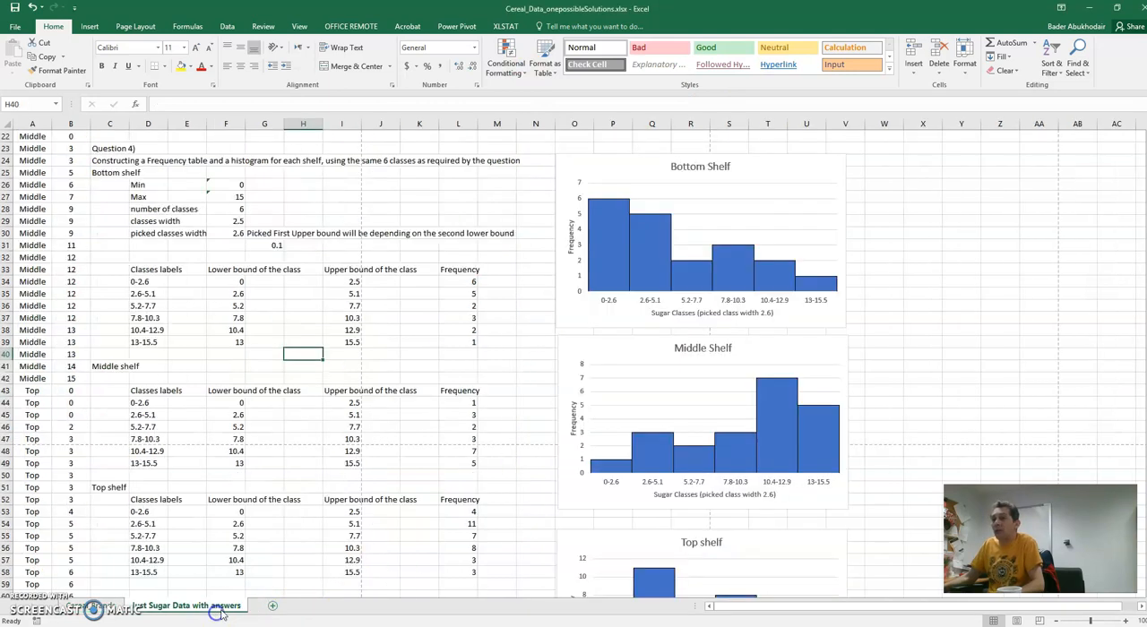
{"action": "scroll", "coordinate": [319, 463], "scroll_direction": "up", "scroll_amount": 3}
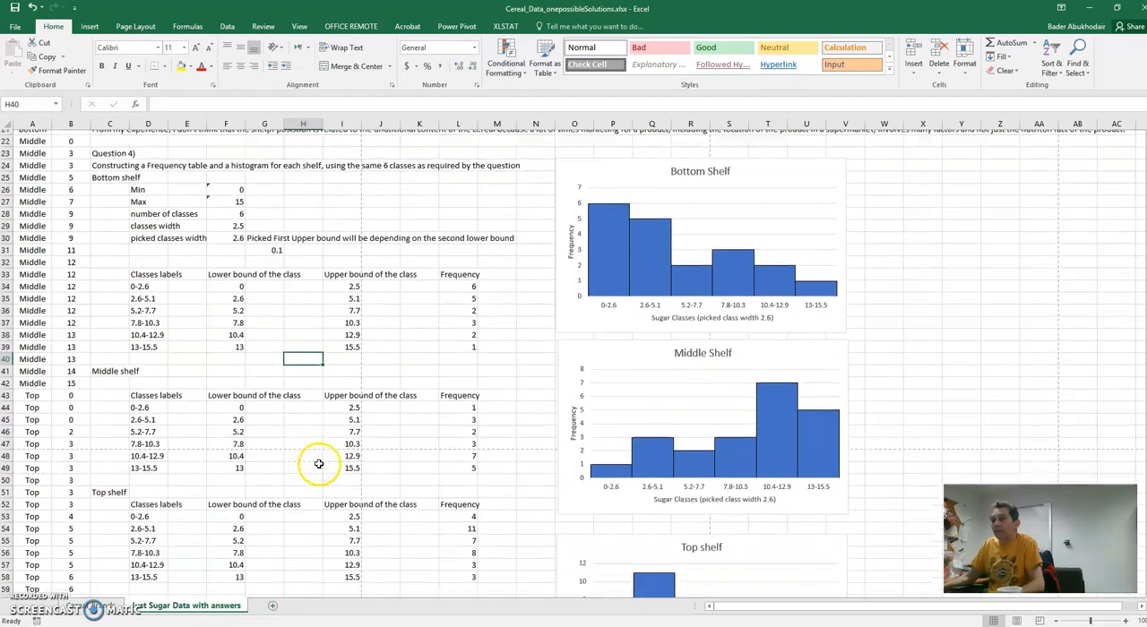
{"action": "scroll", "coordinate": [320, 464], "scroll_direction": "up", "scroll_amount": 4}
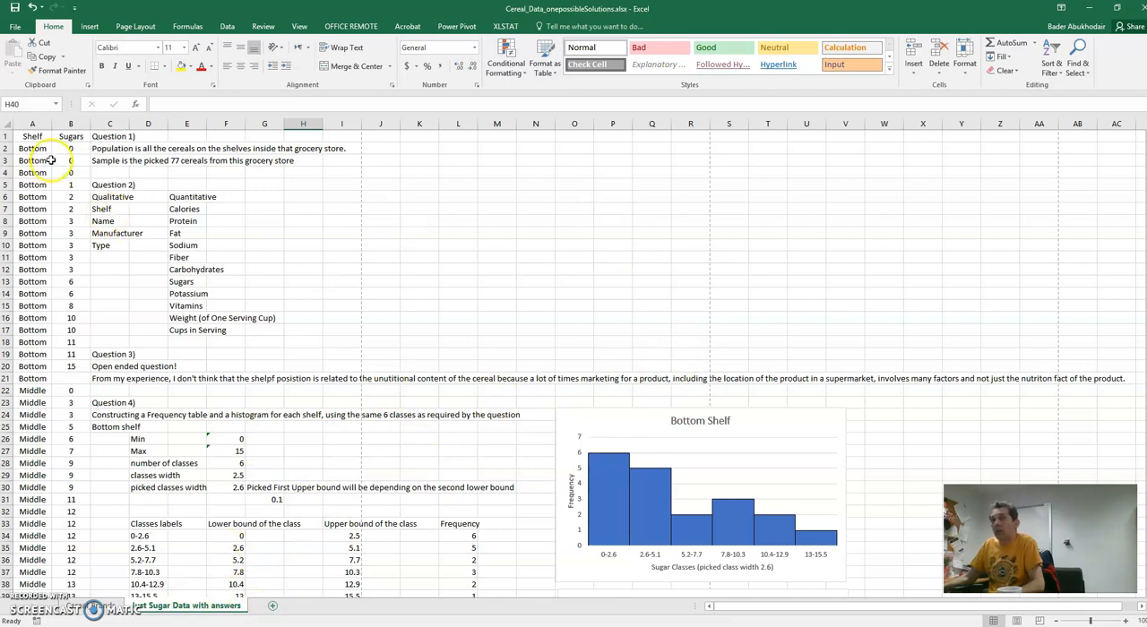
{"action": "left_click", "coordinate": [101, 605]}
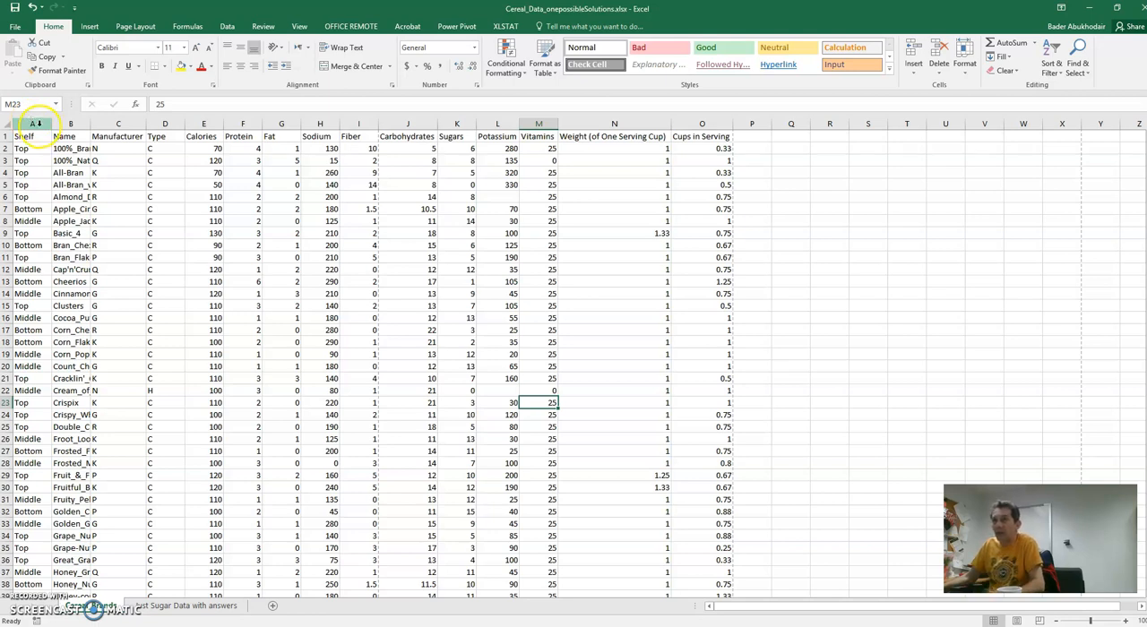
{"action": "left_click", "coordinate": [188, 606]}
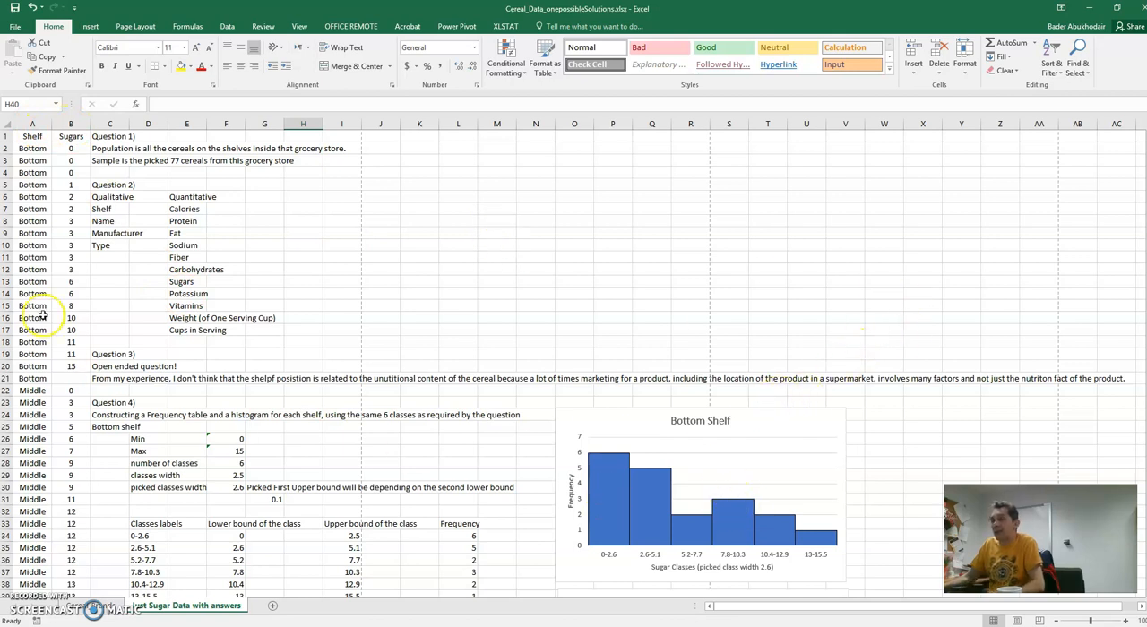
- Start a custom sort on the Shelf and Sugars columns, with the first row treated as headers
{"action": "left_click_drag", "start_coordinate": [33, 124], "coordinate": [72, 130]}
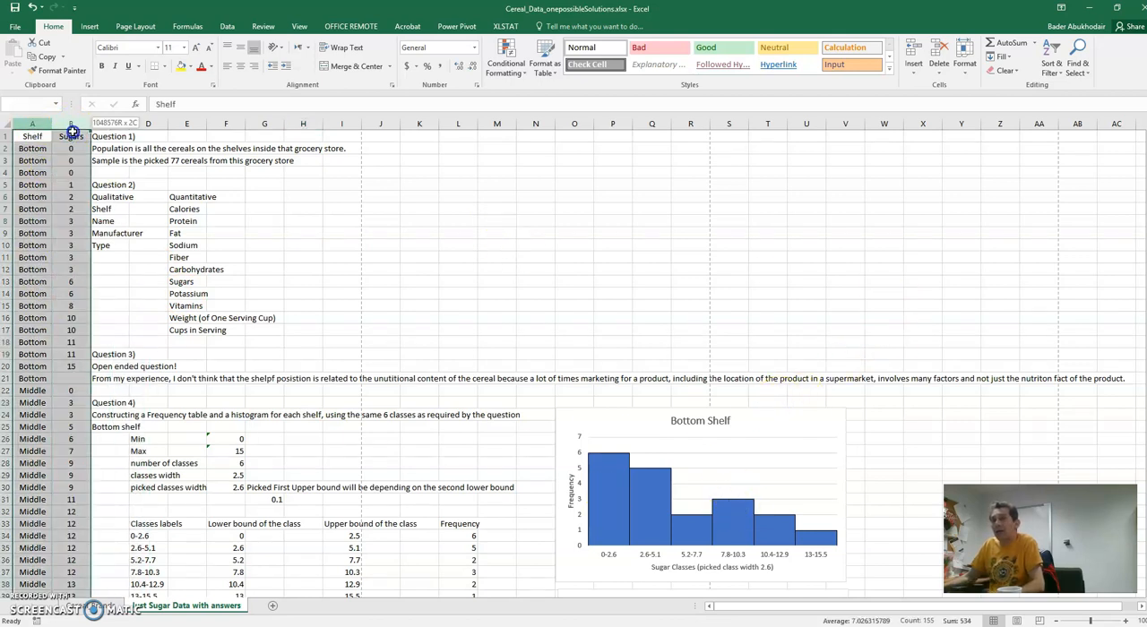
{"action": "left_click", "coordinate": [1057, 77]}
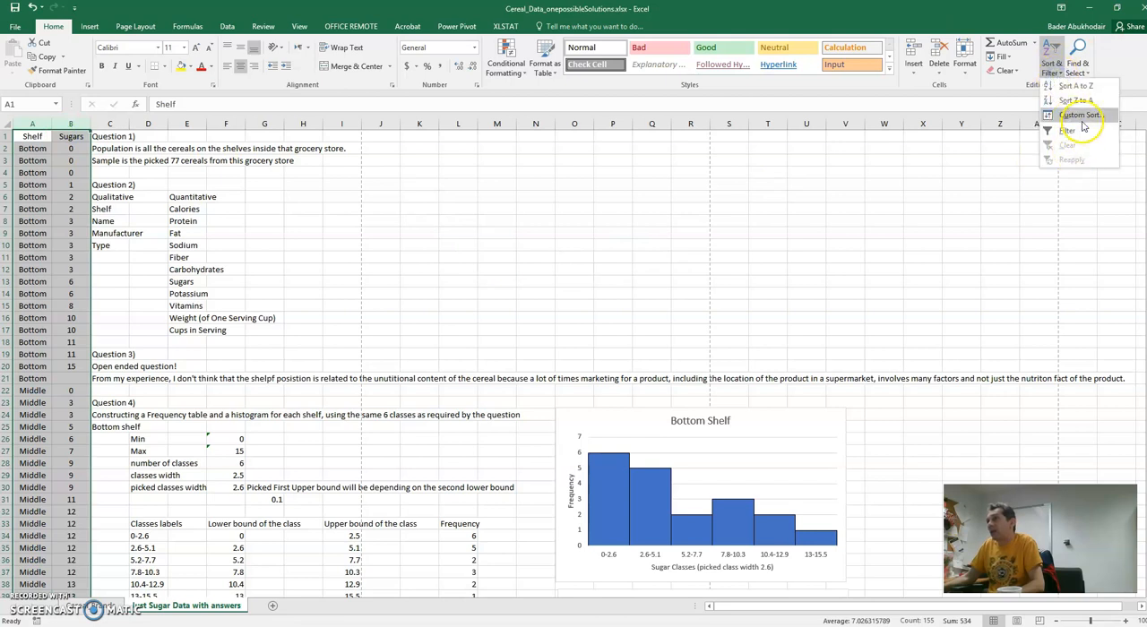
{"action": "left_click", "coordinate": [1075, 115]}
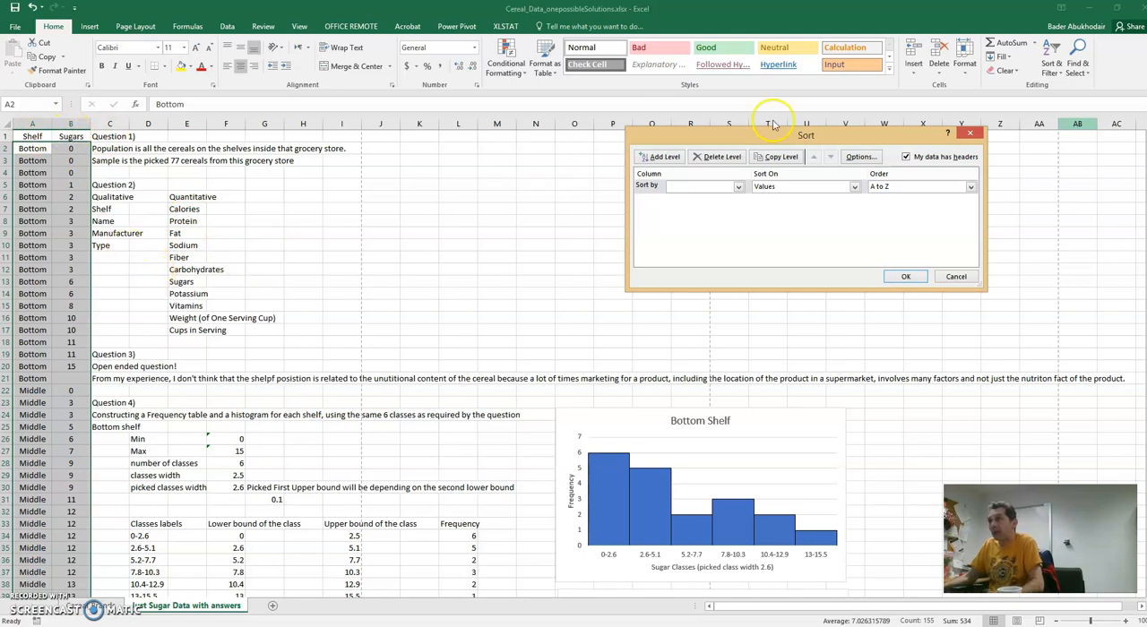
{"action": "left_click", "coordinate": [905, 158]}
{"action": "left_click", "coordinate": [905, 159]}
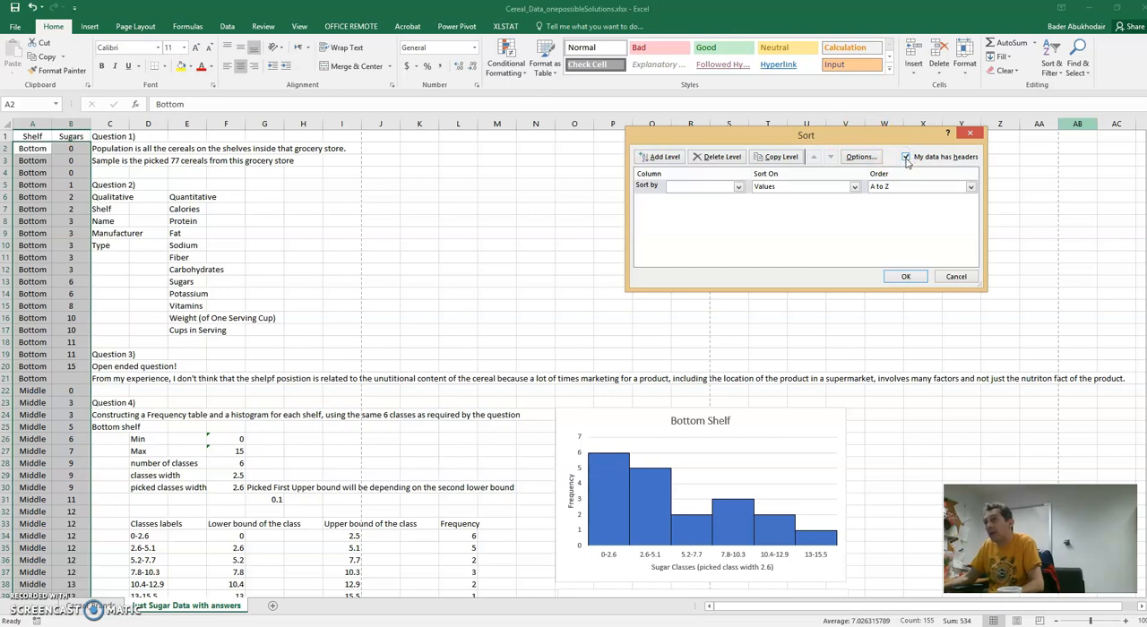
{"action": "left_click", "coordinate": [905, 159]}
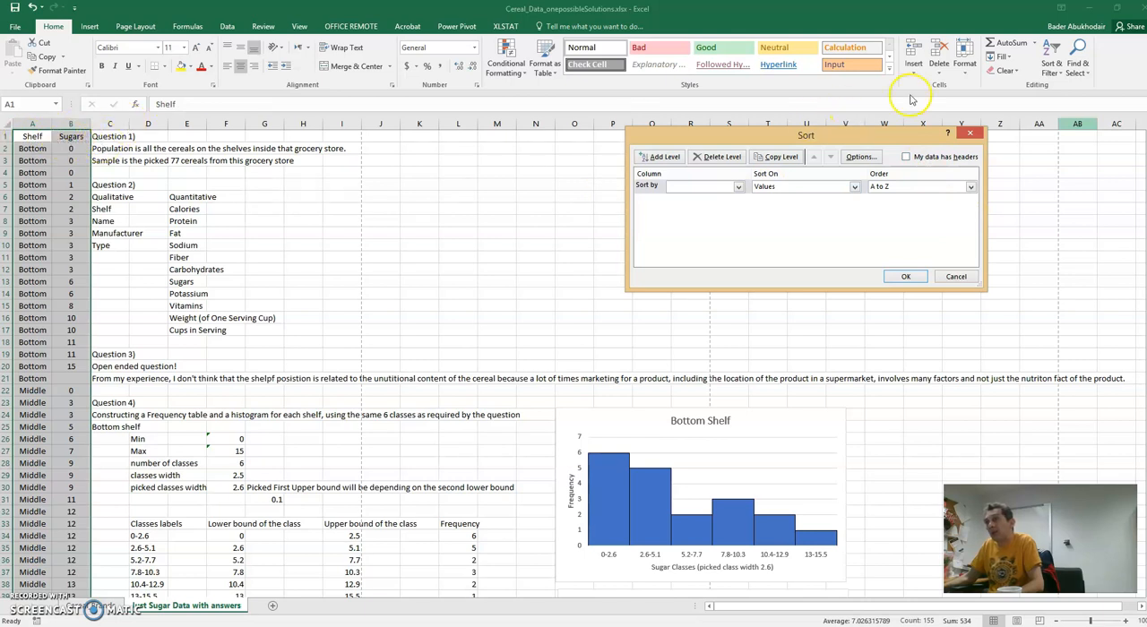
{"action": "left_click", "coordinate": [906, 158]}
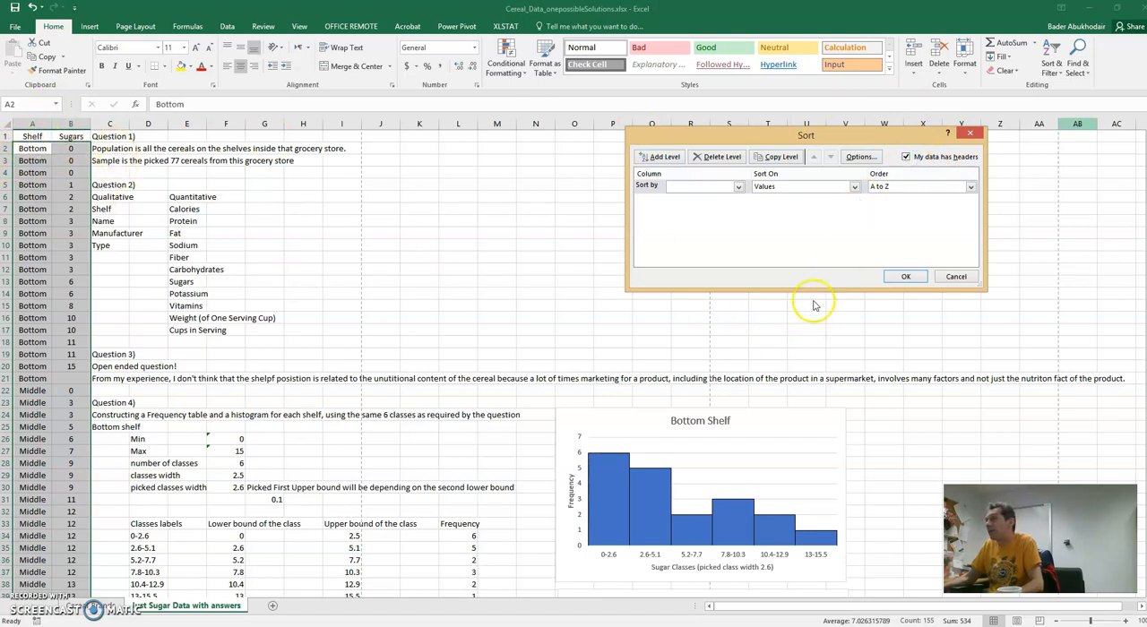
- Sort the data by Shelf from A to Z, with a second level by Sugars from smallest to largest
{"action": "left_click", "coordinate": [740, 188]}
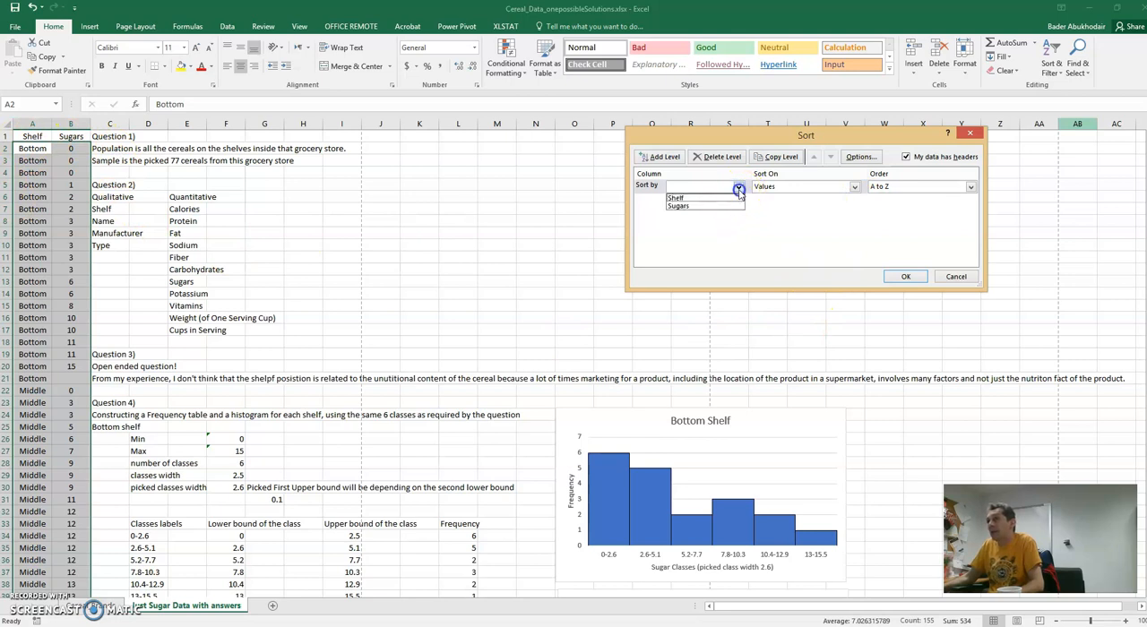
{"action": "left_click", "coordinate": [729, 198]}
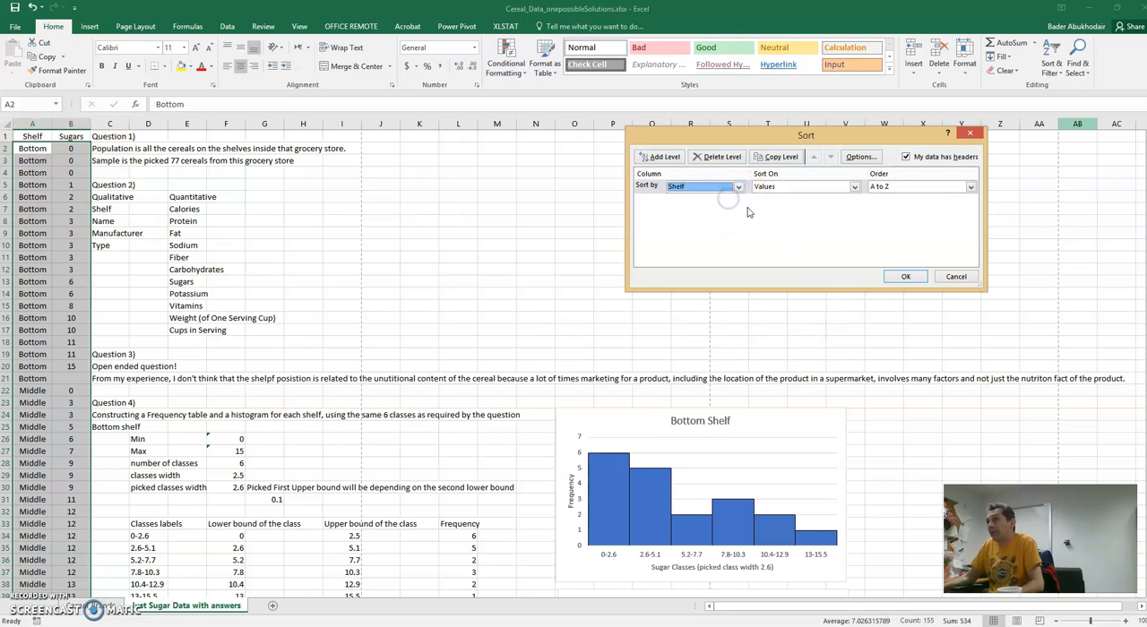
{"action": "left_click", "coordinate": [661, 157]}
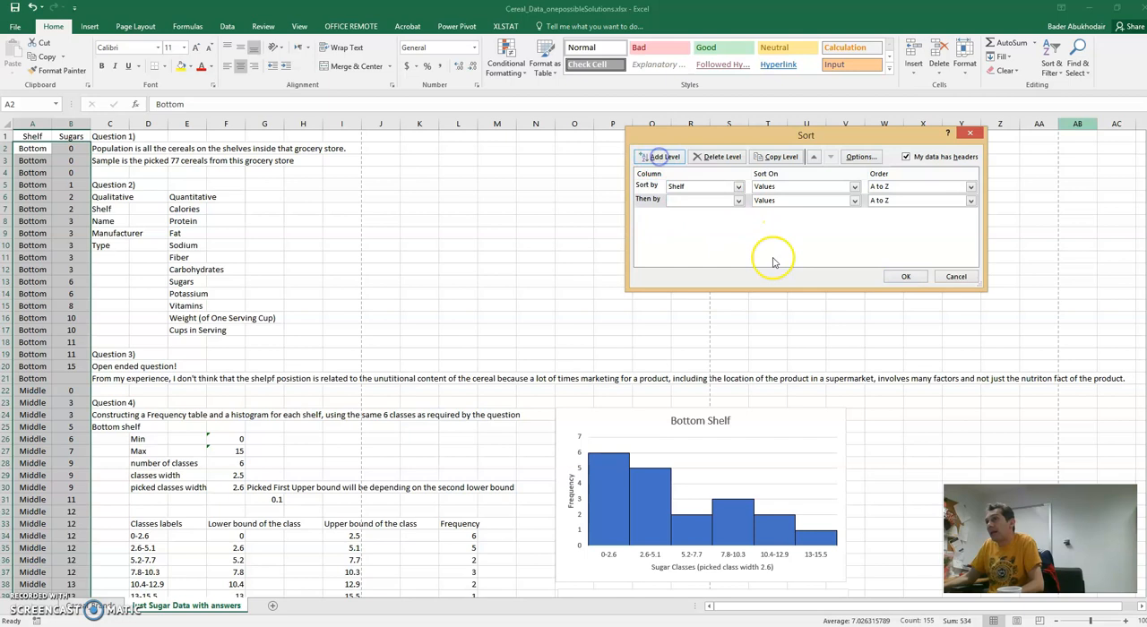
{"action": "left_click", "coordinate": [738, 200]}
{"action": "left_click", "coordinate": [730, 220]}
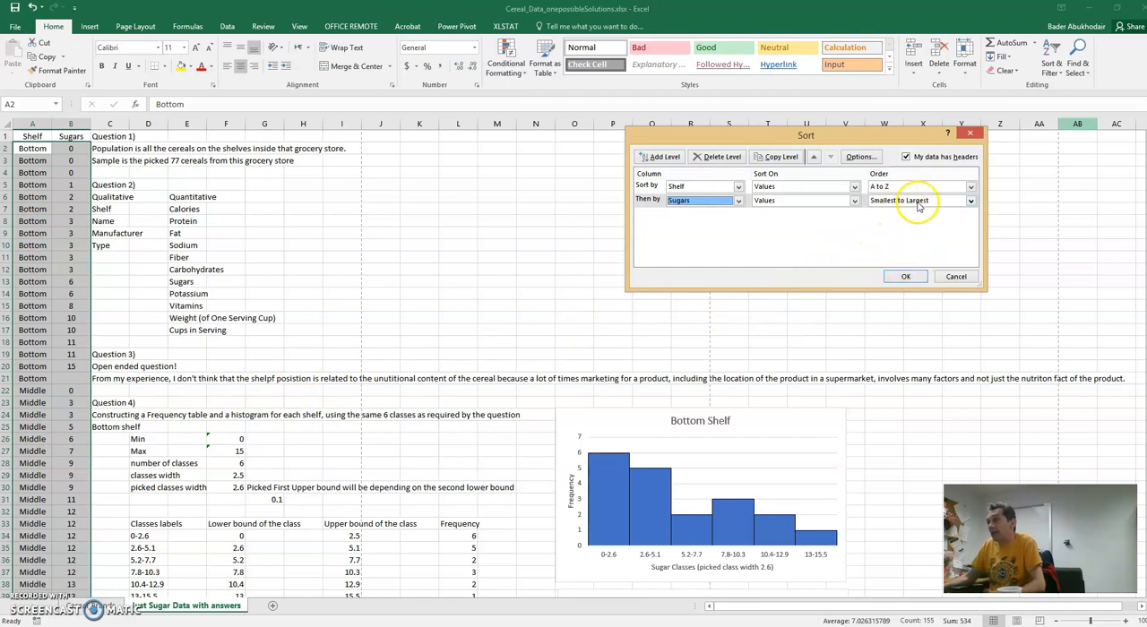
{"action": "left_click", "coordinate": [906, 277]}
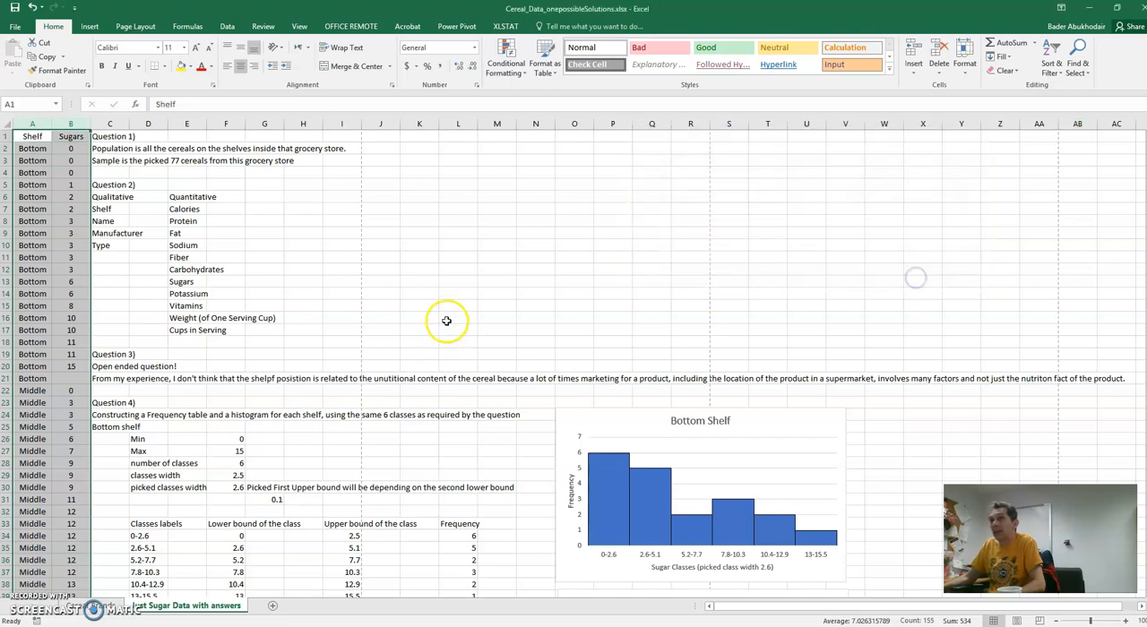
- Review the answers sheet from Question 1 through the frequency tables and shelf histograms down to Question 6
{"action": "left_click", "coordinate": [381, 280]}
{"action": "scroll", "coordinate": [67, 281], "scroll_direction": "down", "scroll_amount": 1}
{"action": "scroll", "coordinate": [68, 280], "scroll_direction": "up", "scroll_amount": 1}
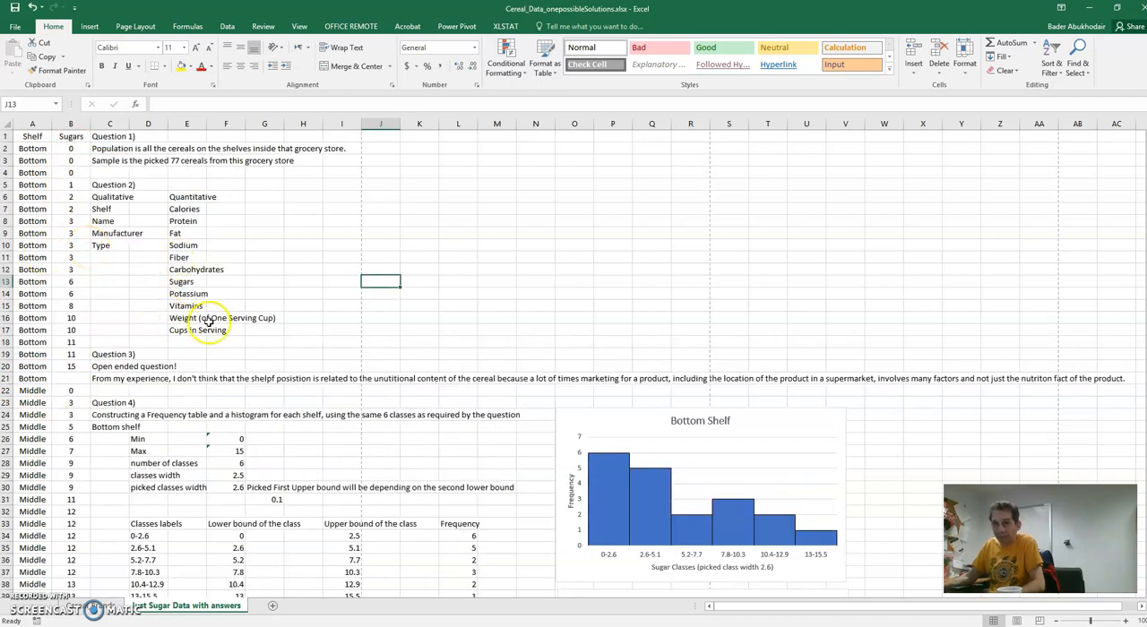
{"action": "scroll", "coordinate": [208, 321], "scroll_direction": "down", "scroll_amount": 12}
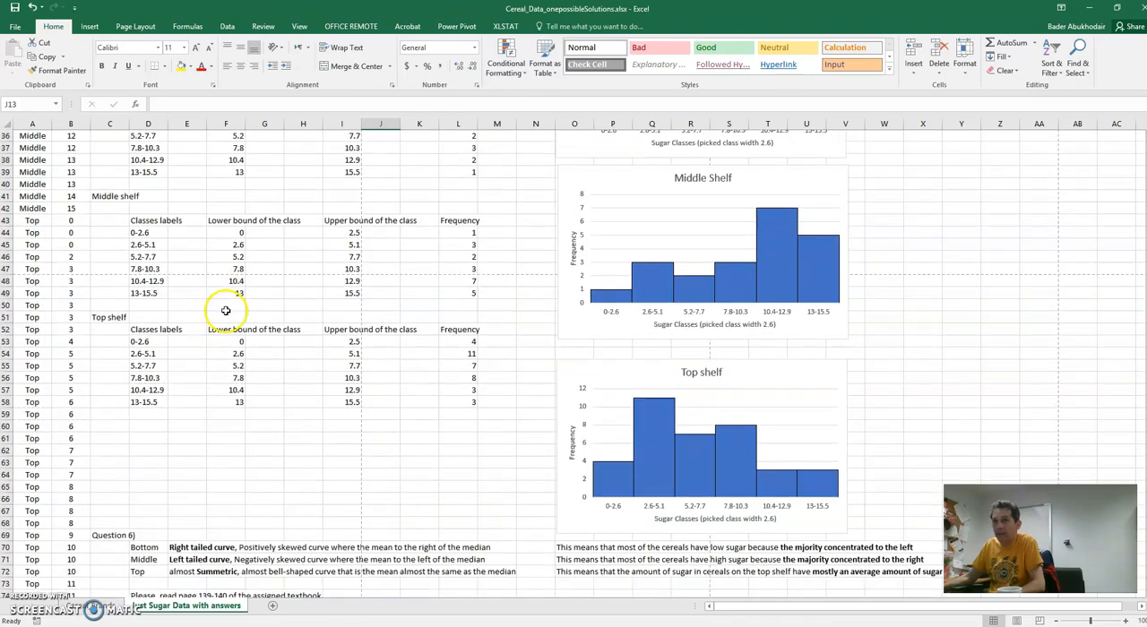
{"action": "scroll", "coordinate": [225, 310], "scroll_direction": "down", "scroll_amount": 3}
{"action": "scroll", "coordinate": [268, 300], "scroll_direction": "up", "scroll_amount": 15}
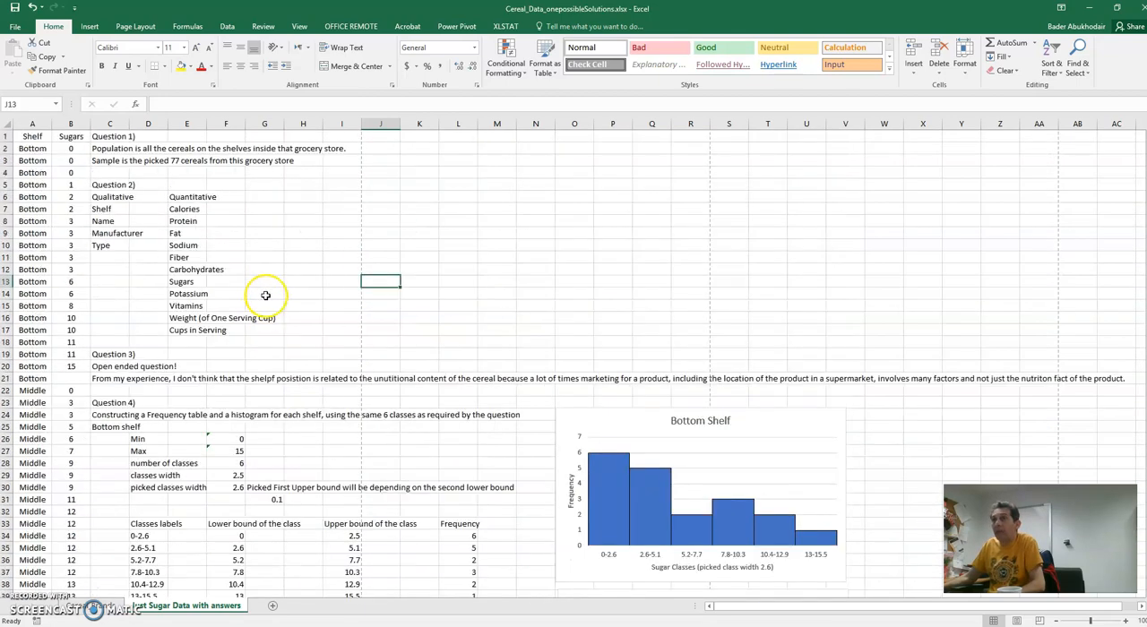
{"action": "left_click", "coordinate": [504, 220]}
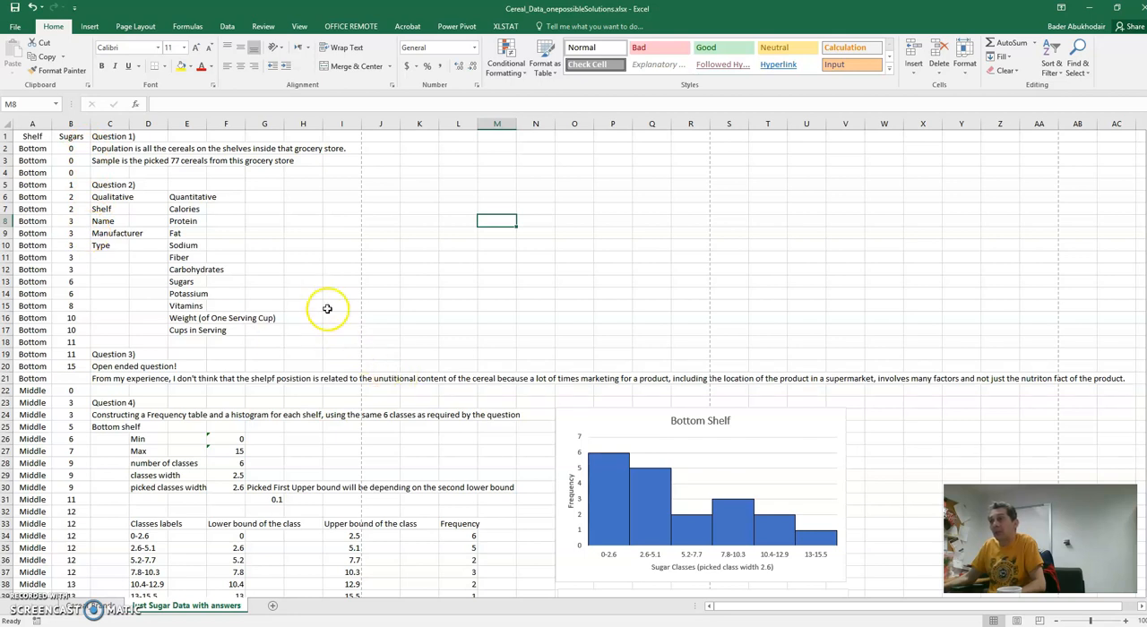
{"action": "left_click", "coordinate": [303, 318]}
{"action": "scroll", "coordinate": [306, 296], "scroll_direction": "down", "scroll_amount": 1}
{"action": "scroll", "coordinate": [305, 297], "scroll_direction": "up", "scroll_amount": 1}
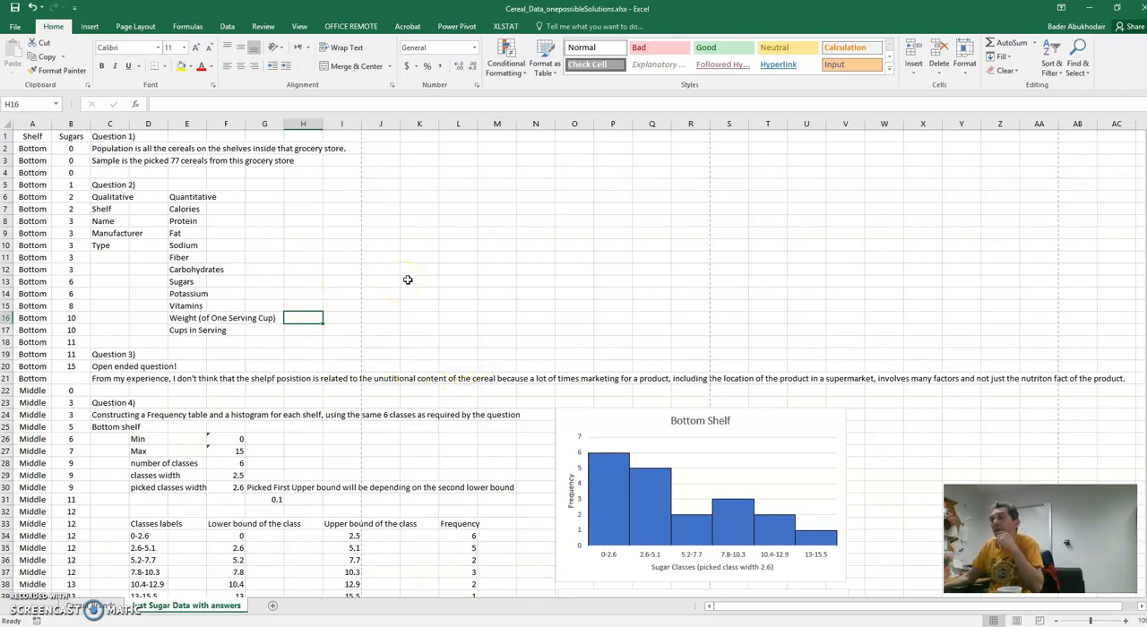
{"action": "left_click", "coordinate": [494, 283]}
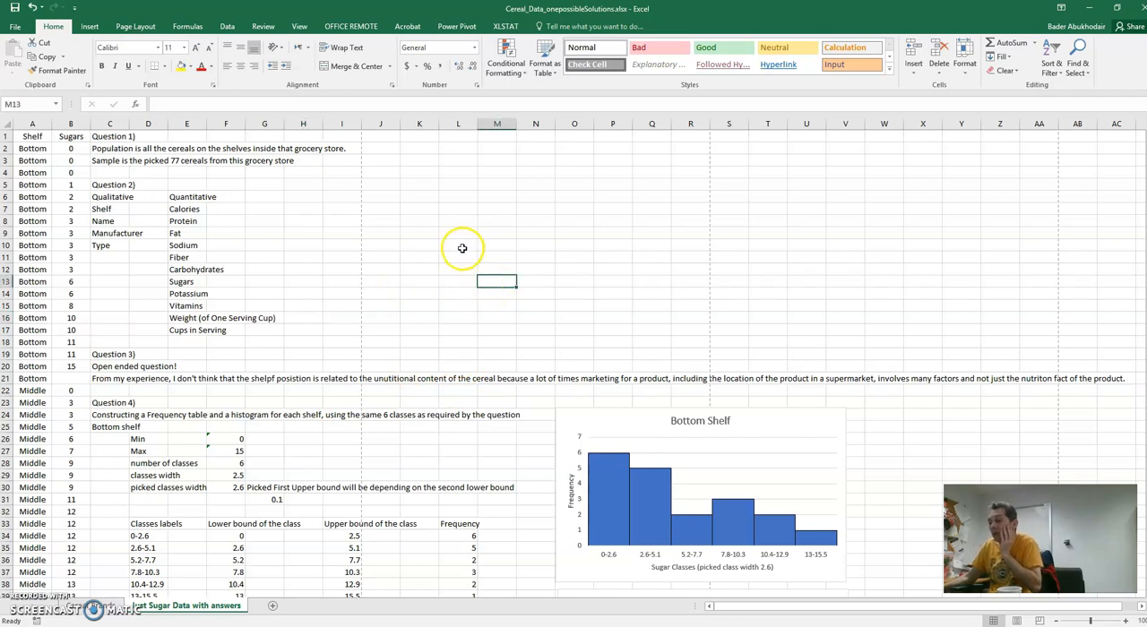
{"action": "left_click", "coordinate": [394, 270]}
{"action": "scroll", "coordinate": [399, 233], "scroll_direction": "down", "scroll_amount": 3}
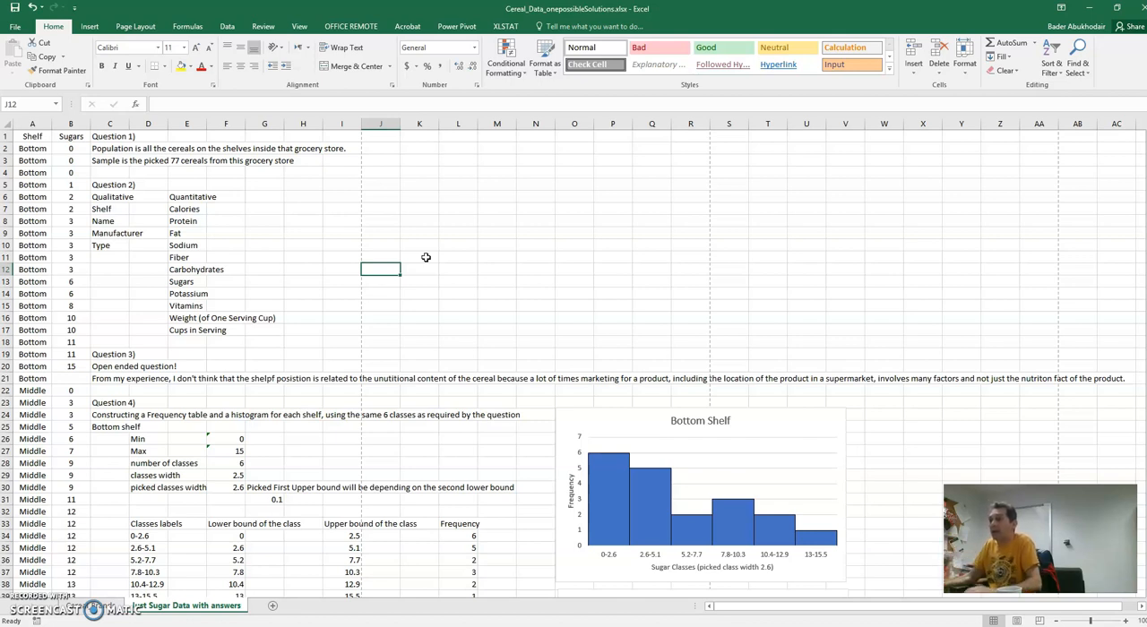
{"action": "left_click", "coordinate": [341, 267]}
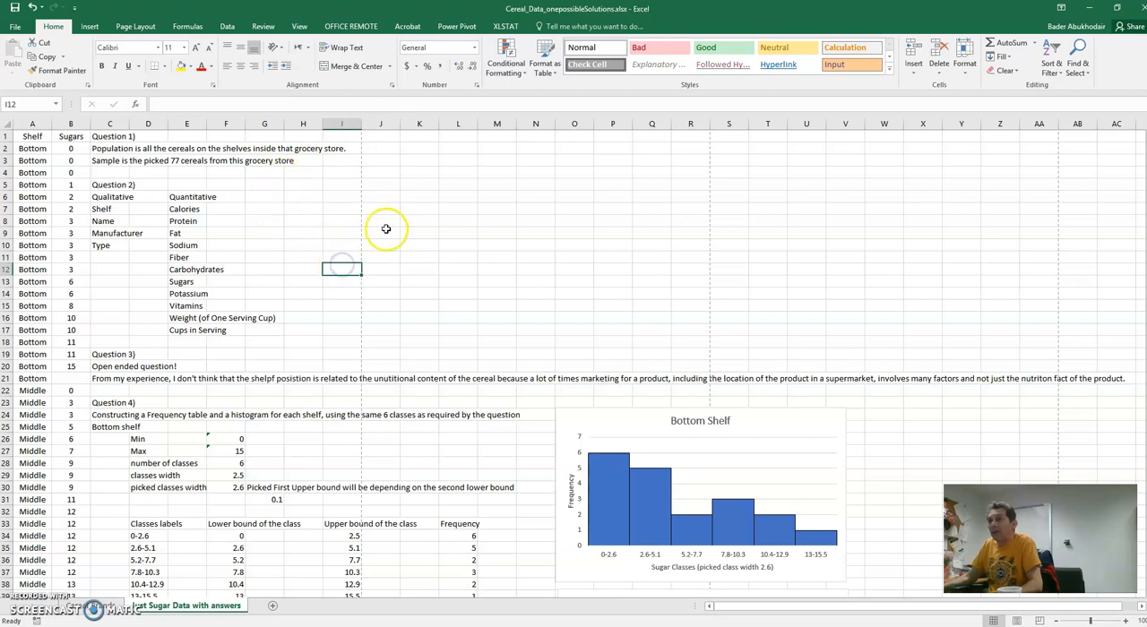
- Check the qualitative and quantitative variable lists under Question 2 against the column headings in the Cereal Brands sheet
{"action": "left_click", "coordinate": [225, 197]}
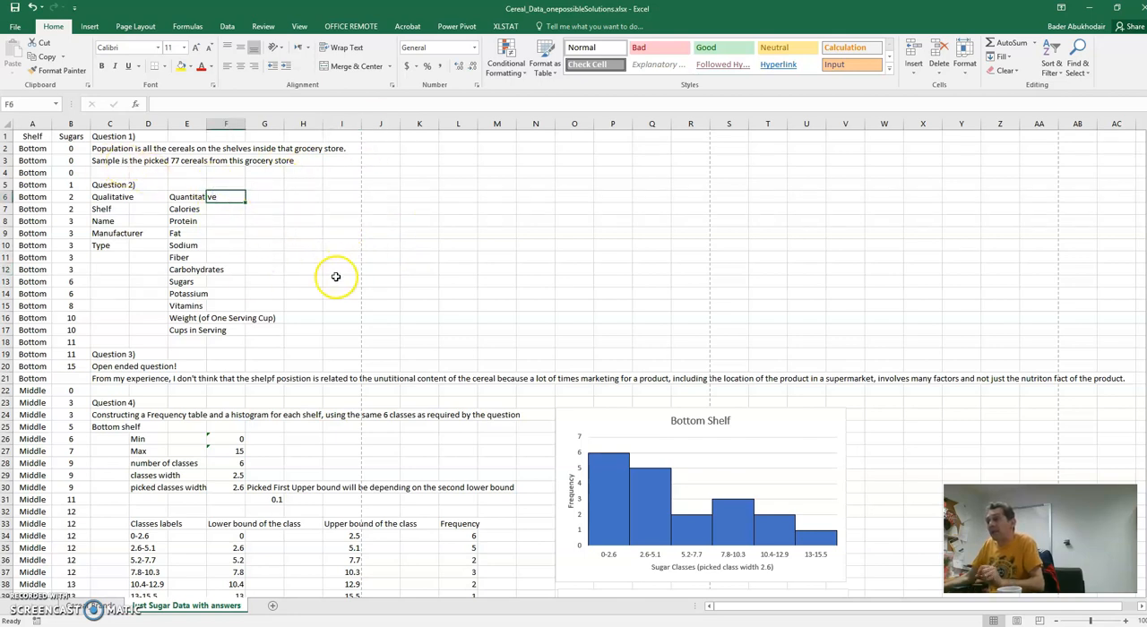
{"action": "left_click", "coordinate": [312, 231]}
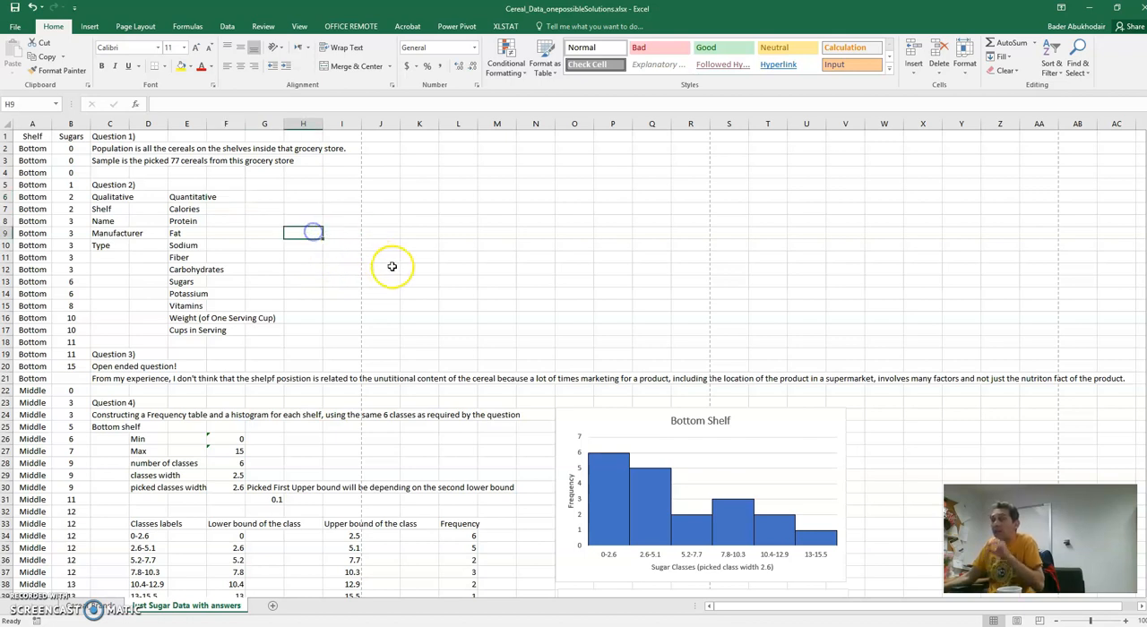
{"action": "left_click", "coordinate": [276, 320]}
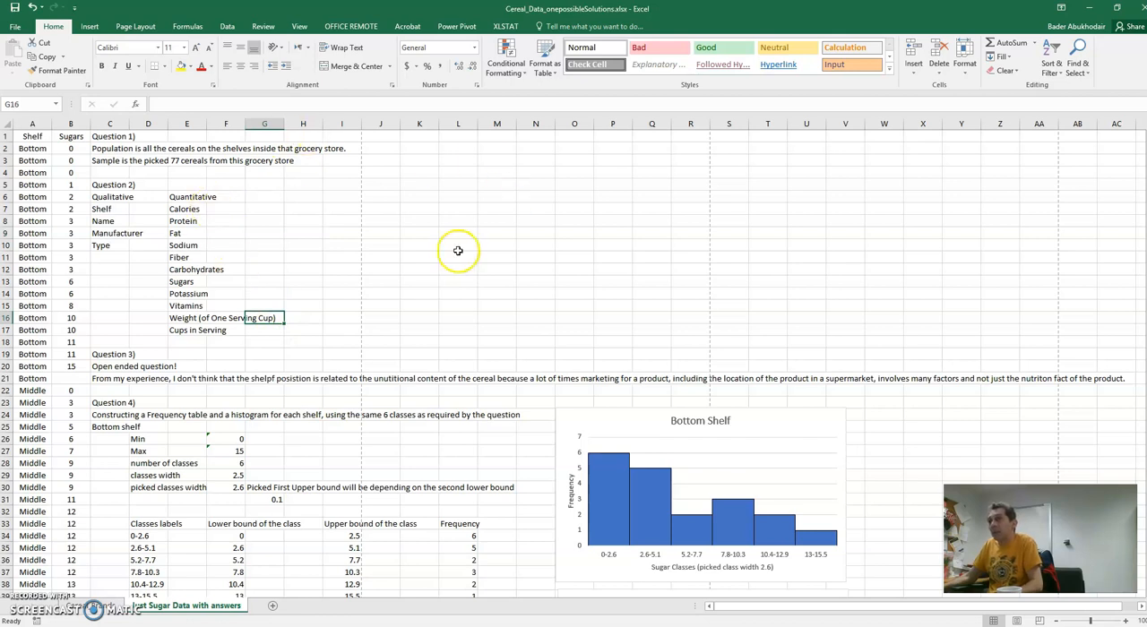
{"action": "left_click", "coordinate": [266, 184]}
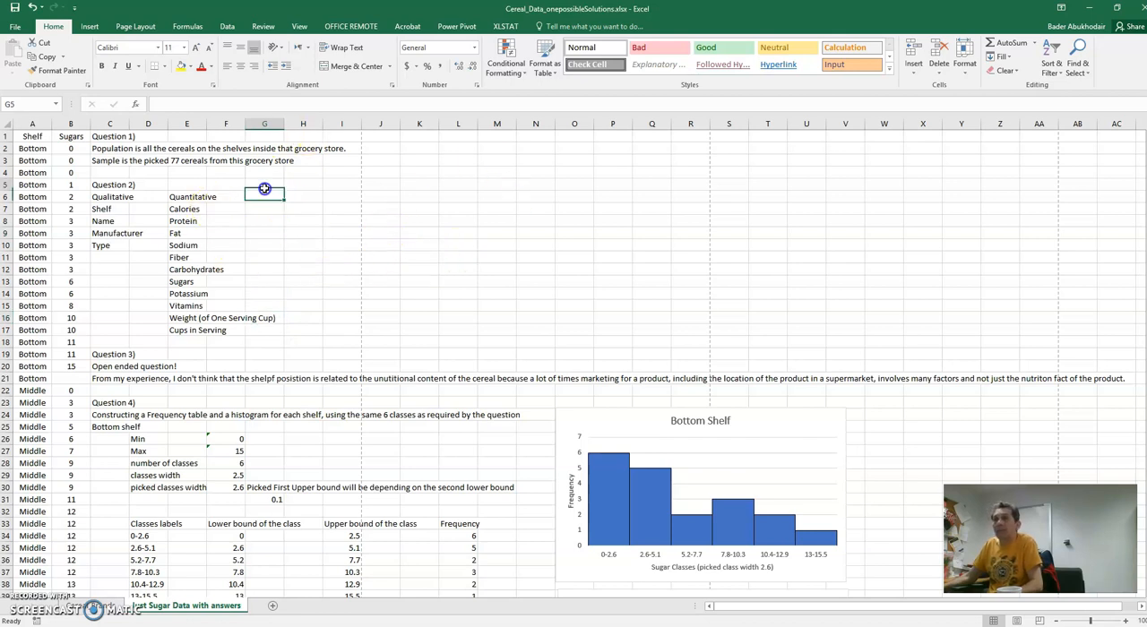
{"action": "scroll", "coordinate": [232, 229], "scroll_direction": "down", "scroll_amount": 1}
{"action": "scroll", "coordinate": [233, 229], "scroll_direction": "up", "scroll_amount": 1}
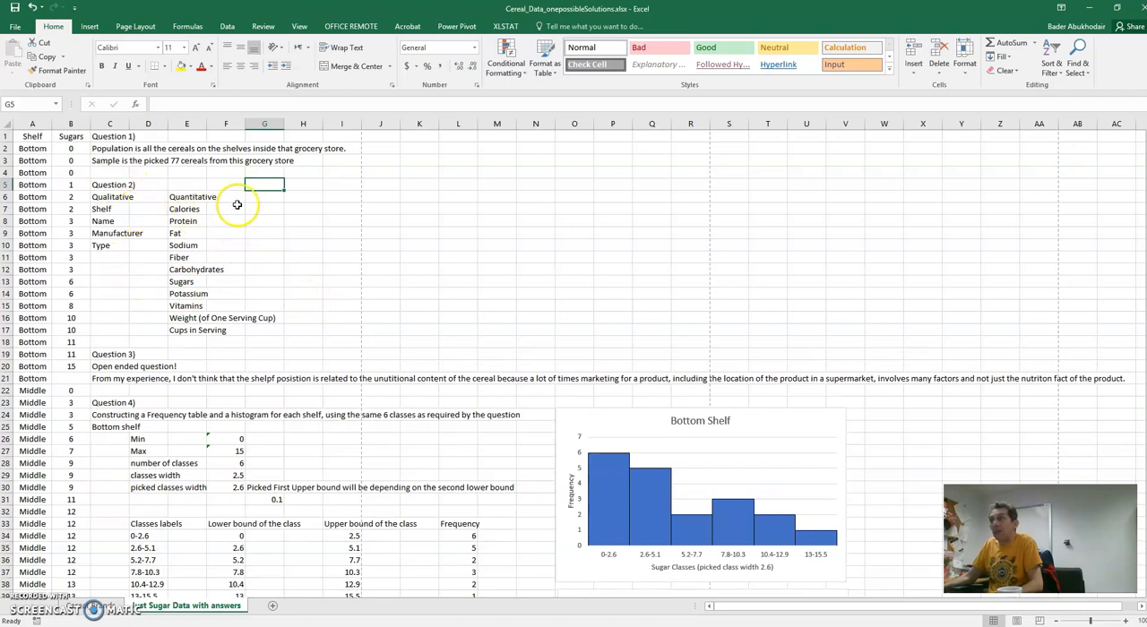
{"action": "left_click", "coordinate": [79, 607]}
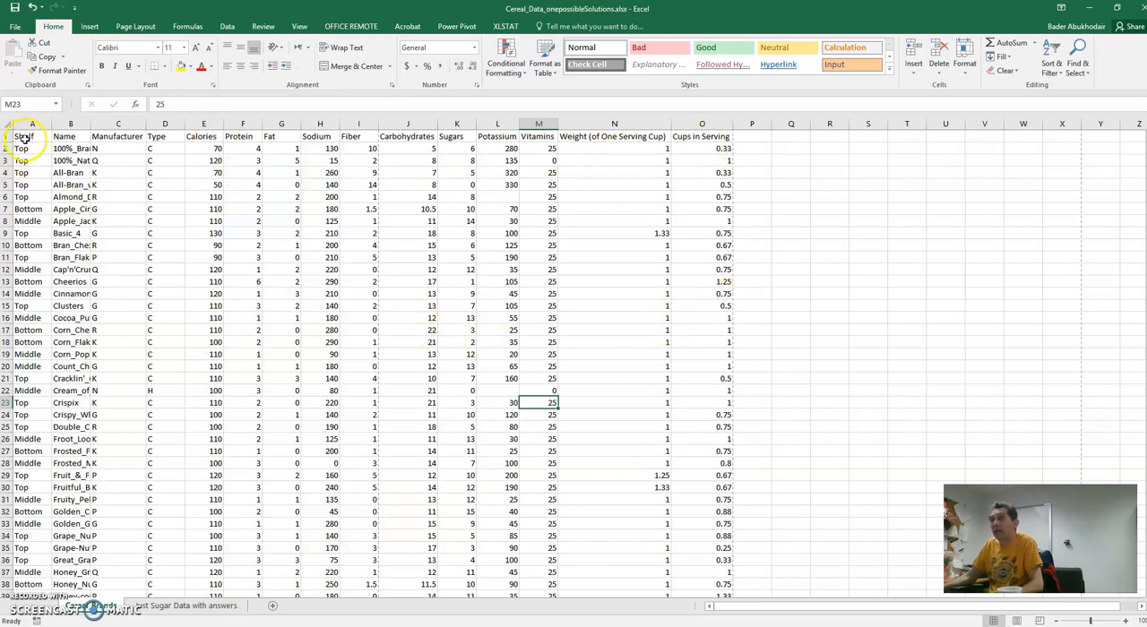
{"action": "left_click", "coordinate": [222, 607]}
{"action": "left_click", "coordinate": [224, 209]}
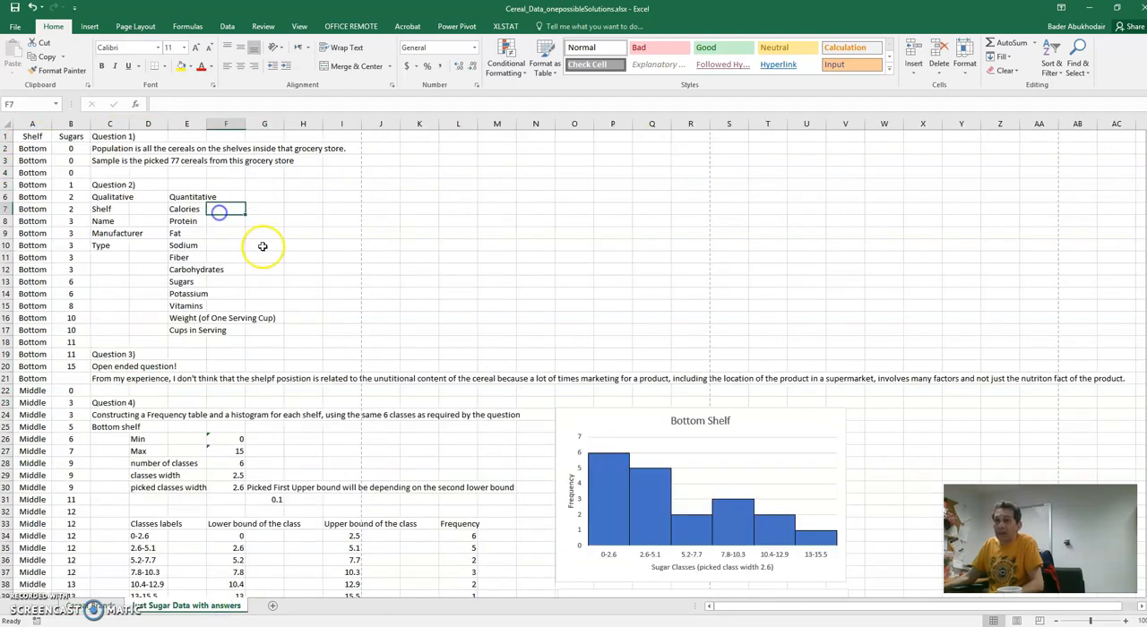
- Correct the misspelled word "shelpf" to "shelf" in the Question 3 answer in cell C21
{"action": "scroll", "coordinate": [263, 245], "scroll_direction": "down", "scroll_amount": 2}
{"action": "scroll", "coordinate": [241, 278], "scroll_direction": "down", "scroll_amount": 1}
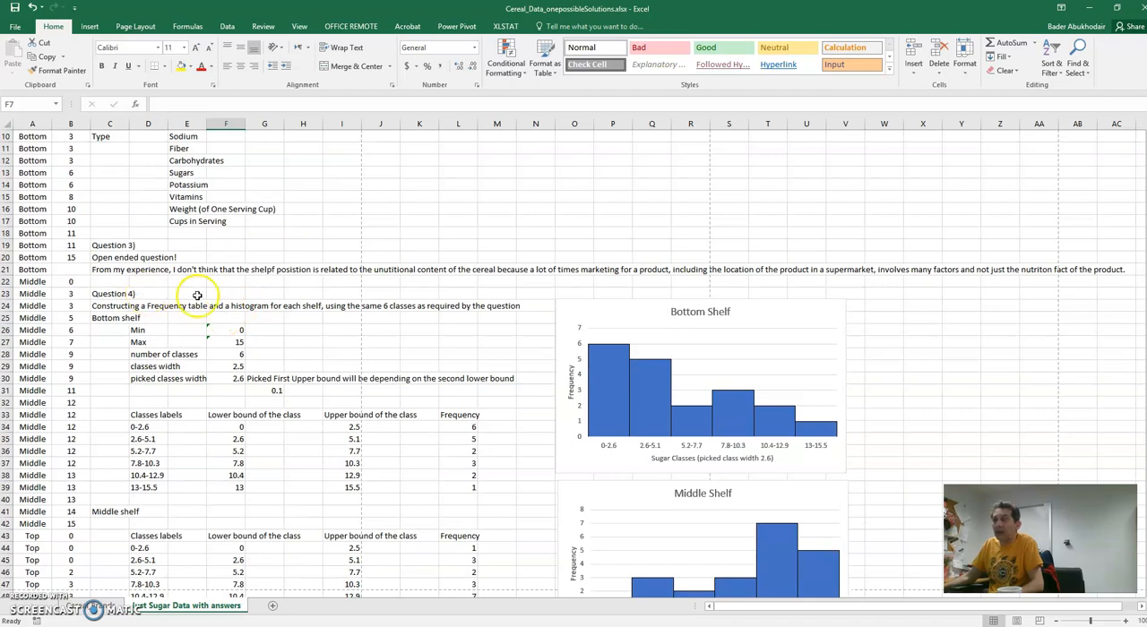
{"action": "scroll", "coordinate": [200, 298], "scroll_direction": "down", "scroll_amount": 1}
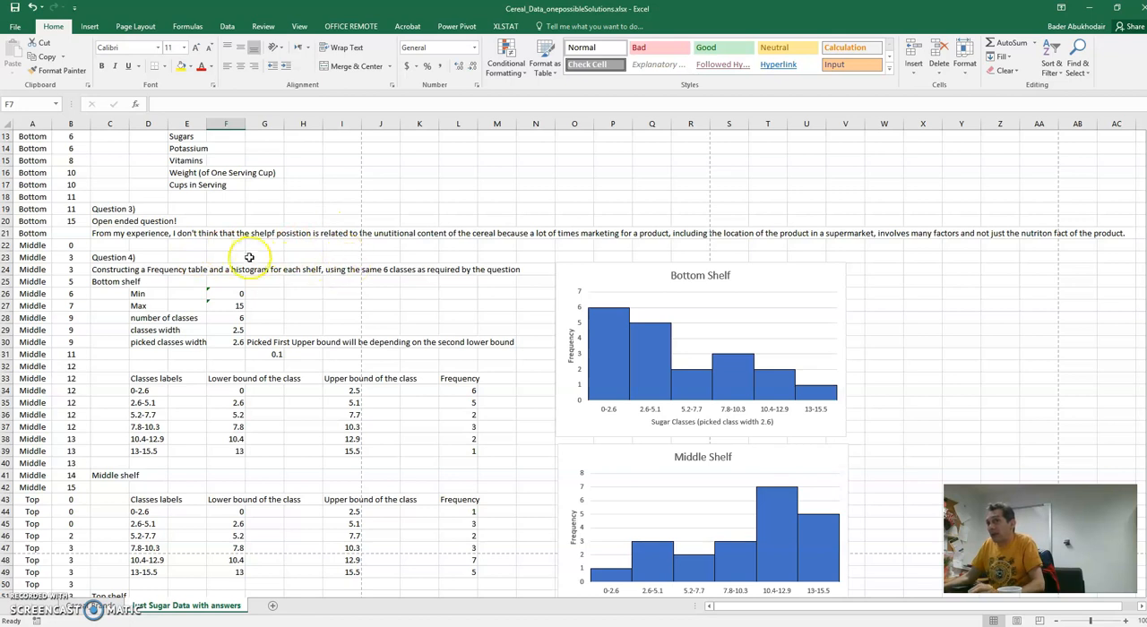
{"action": "left_click", "coordinate": [115, 234]}
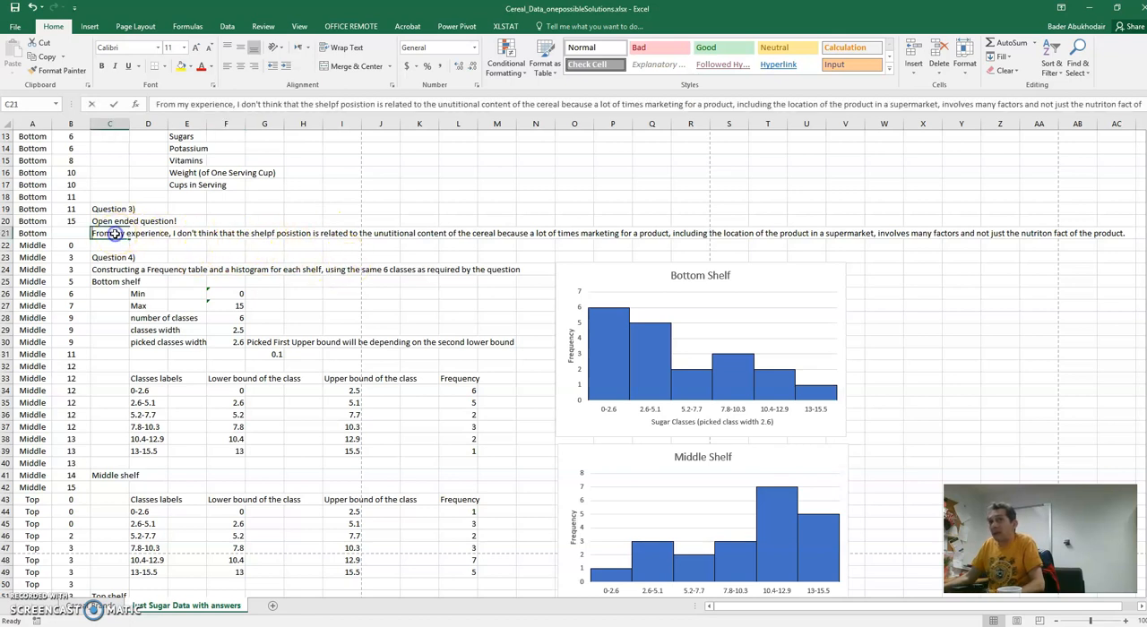
{"action": "double_click", "coordinate": [115, 234]}
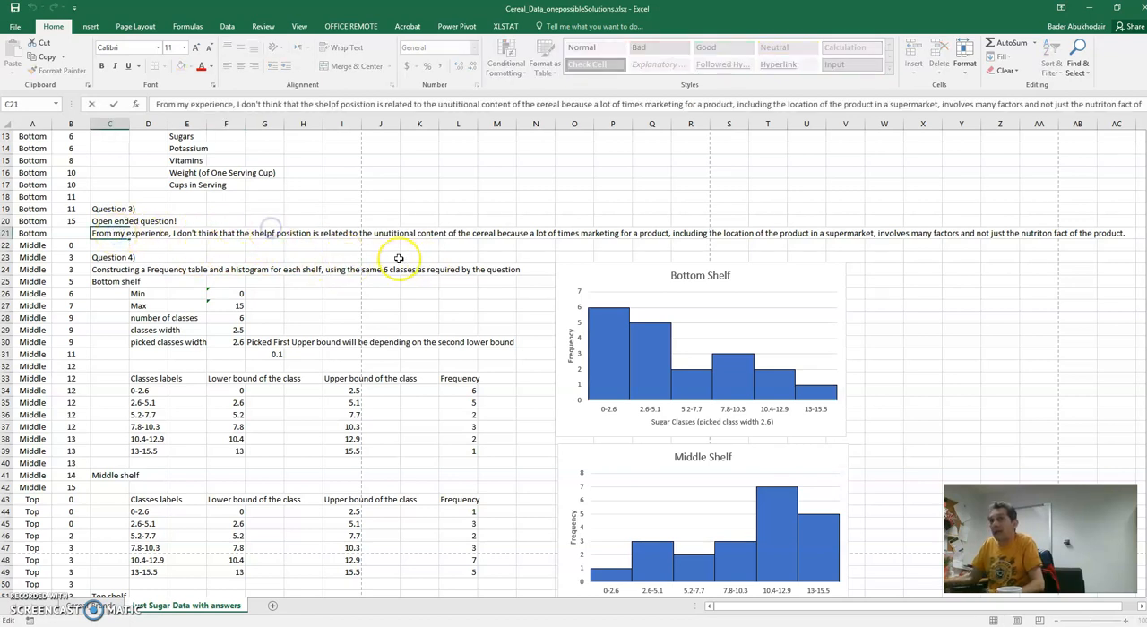
{"action": "key", "text": "BackSpace"}
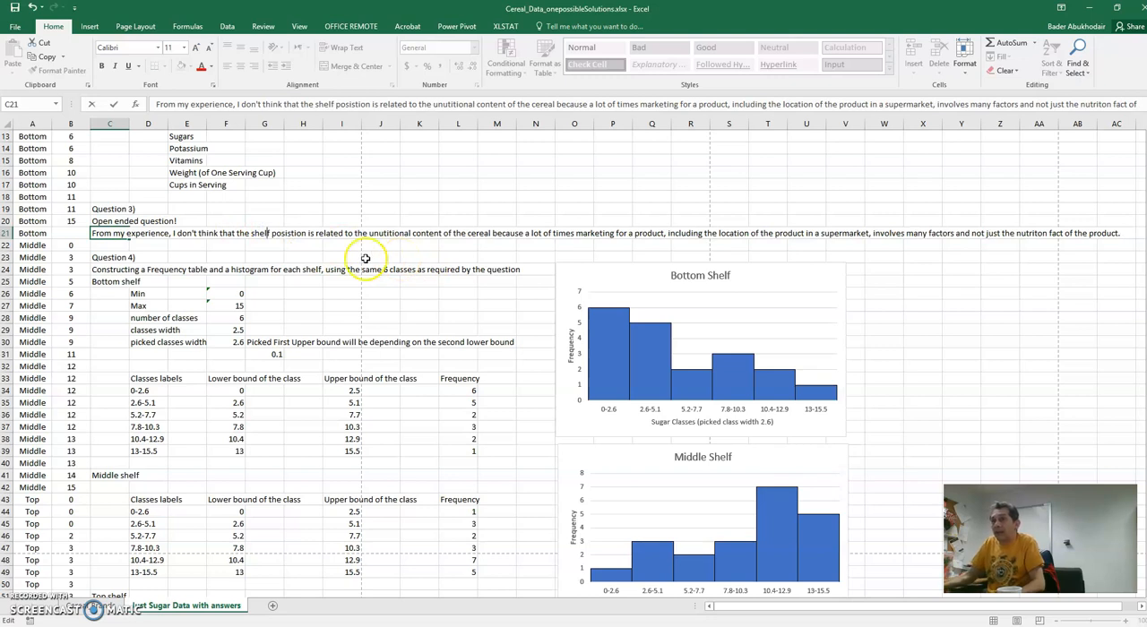
{"action": "left_click", "coordinate": [416, 258]}
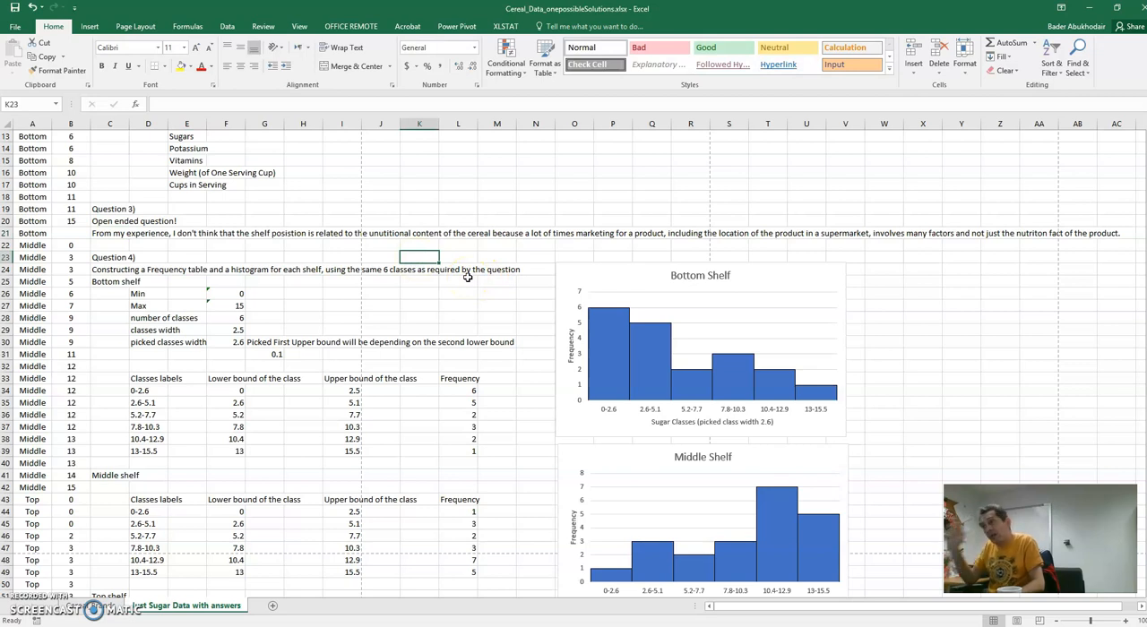
- Review the Question 4 class settings and the frequency tables for the bottom, middle and top shelves
{"action": "left_click", "coordinate": [345, 329]}
{"action": "scroll", "coordinate": [354, 315], "scroll_direction": "down", "scroll_amount": 1}
{"action": "scroll", "coordinate": [354, 315], "scroll_direction": "down", "scroll_amount": 1}
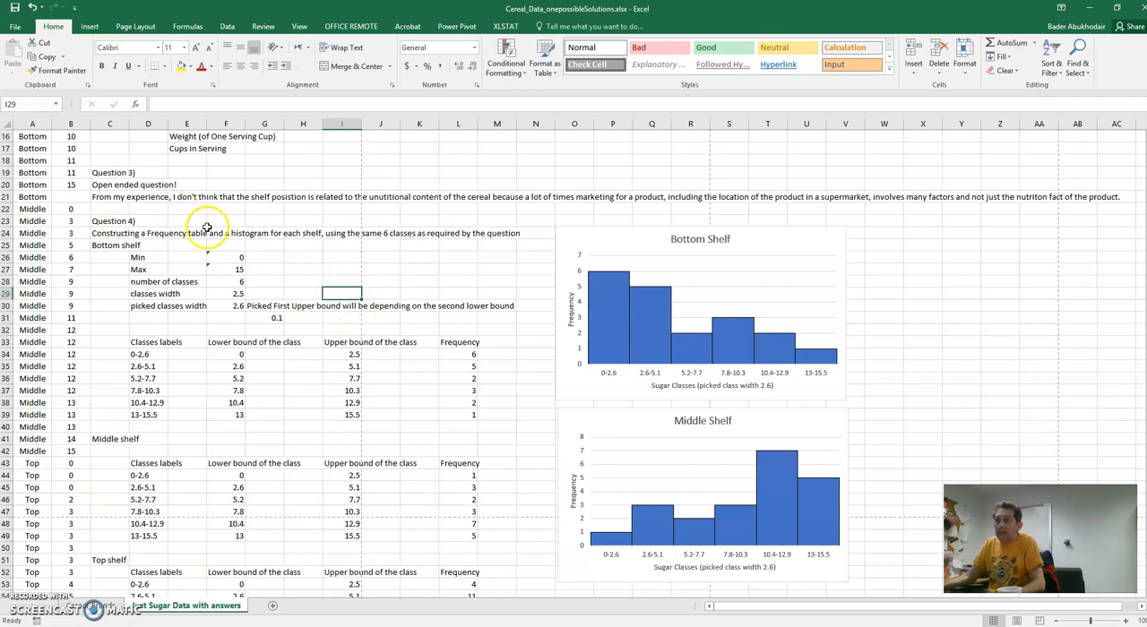
{"action": "scroll", "coordinate": [193, 316], "scroll_direction": "down", "scroll_amount": 1}
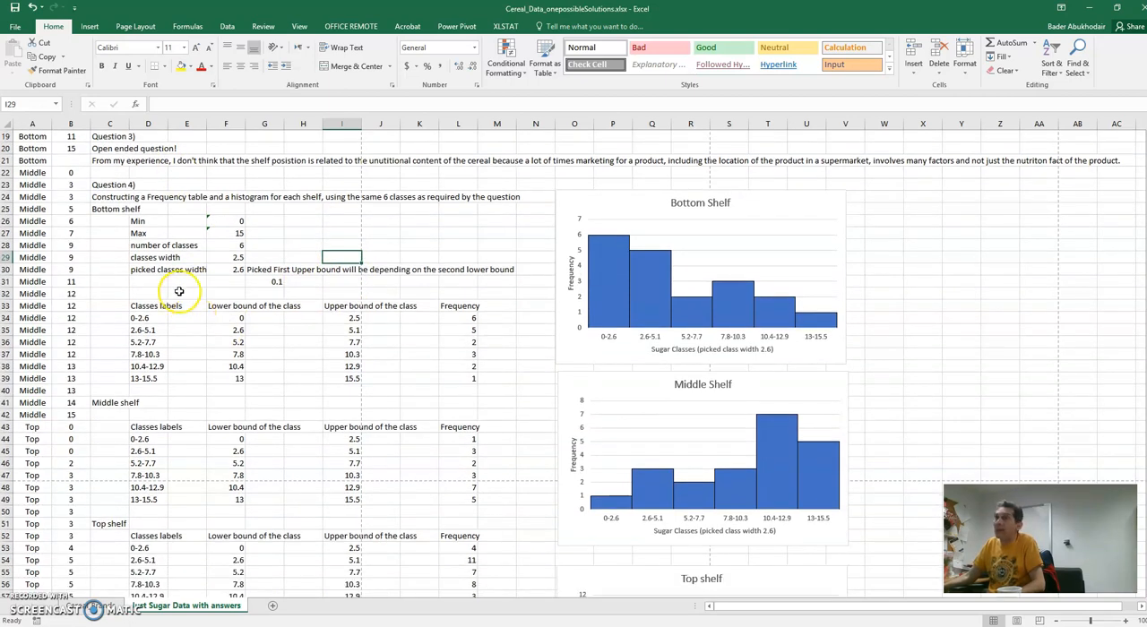
{"action": "left_click", "coordinate": [179, 292]}
{"action": "scroll", "coordinate": [219, 282], "scroll_direction": "down", "scroll_amount": 6}
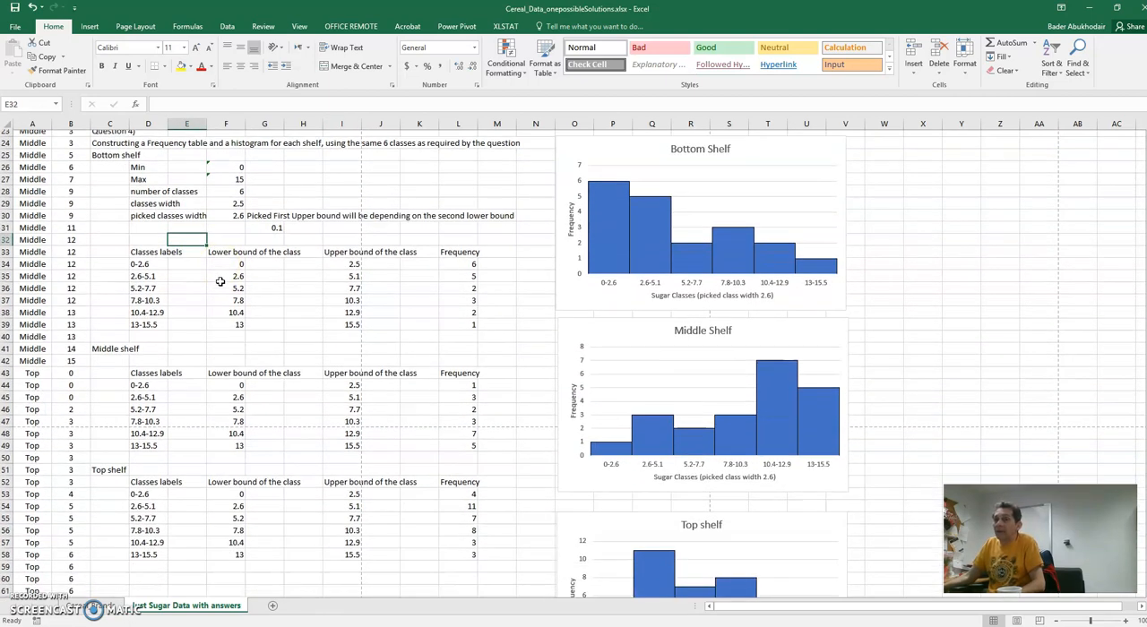
{"action": "scroll", "coordinate": [219, 281], "scroll_direction": "up", "scroll_amount": 7}
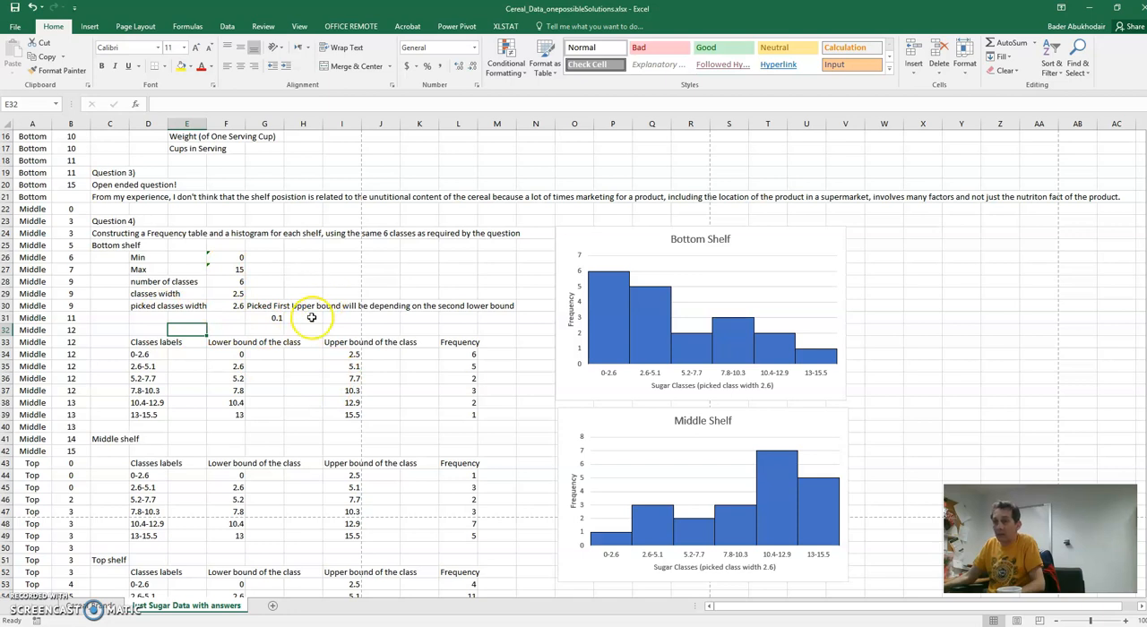
- Check the Min, Max and class width entries under Question 4 against the sorted Shelf and Sugars columns
{"action": "left_click", "coordinate": [220, 245]}
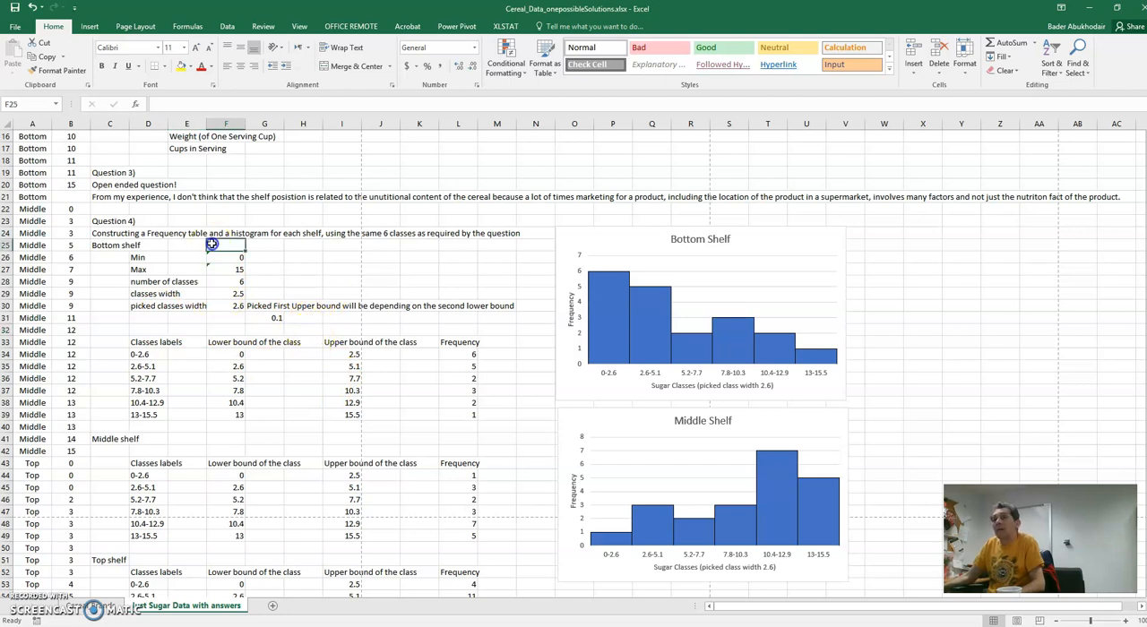
{"action": "left_click", "coordinate": [303, 269]}
{"action": "left_click", "coordinate": [218, 319]}
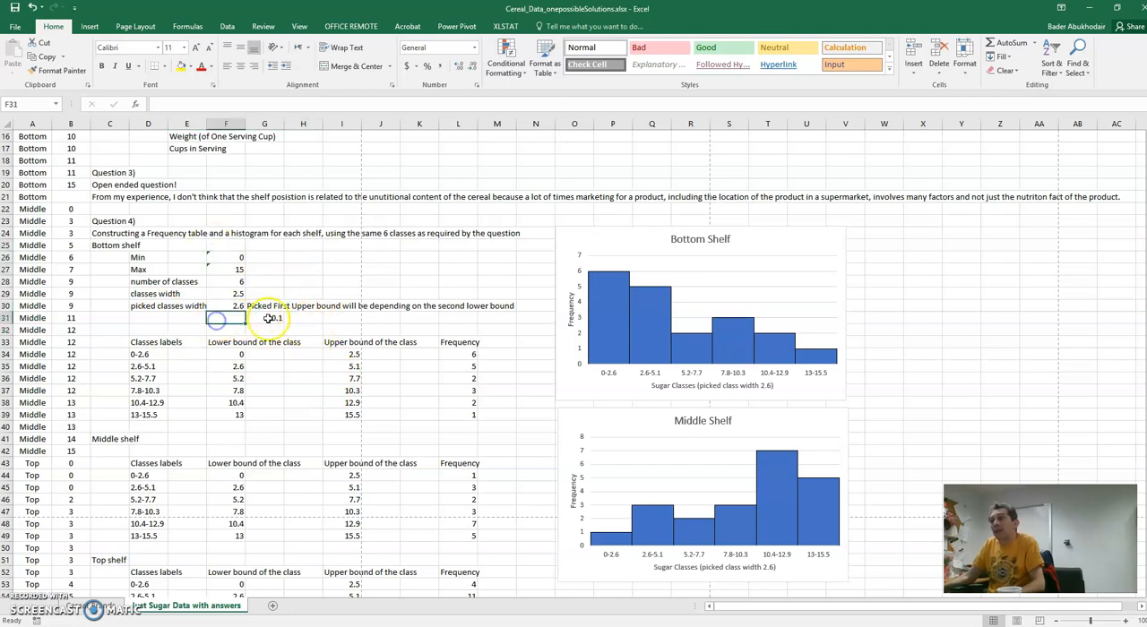
{"action": "scroll", "coordinate": [273, 319], "scroll_direction": "up", "scroll_amount": 1}
{"action": "scroll", "coordinate": [278, 319], "scroll_direction": "down", "scroll_amount": 1}
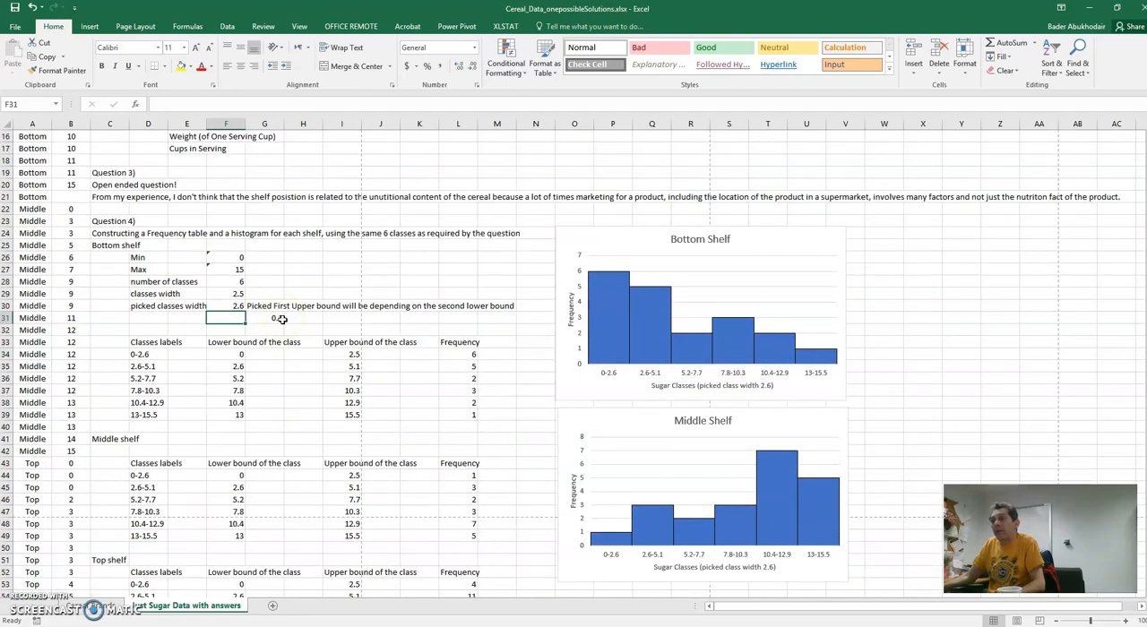
{"action": "scroll", "coordinate": [280, 319], "scroll_direction": "up", "scroll_amount": 3}
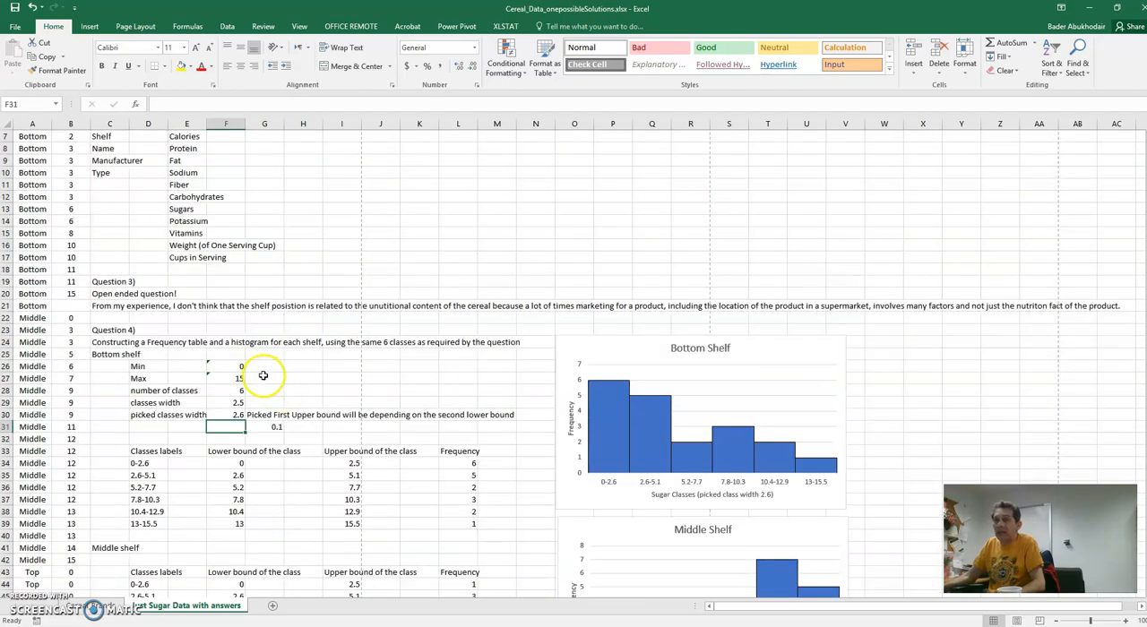
{"action": "scroll", "coordinate": [269, 367], "scroll_direction": "up", "scroll_amount": 2}
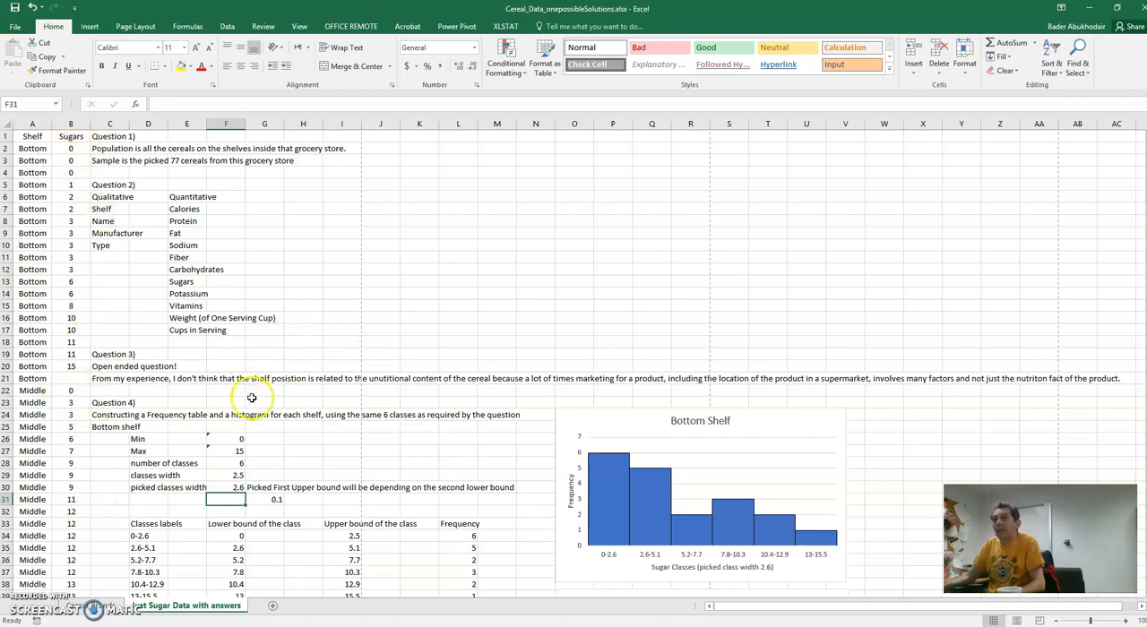
{"action": "scroll", "coordinate": [260, 399], "scroll_direction": "down", "scroll_amount": 1}
{"action": "scroll", "coordinate": [149, 278], "scroll_direction": "up", "scroll_amount": 1}
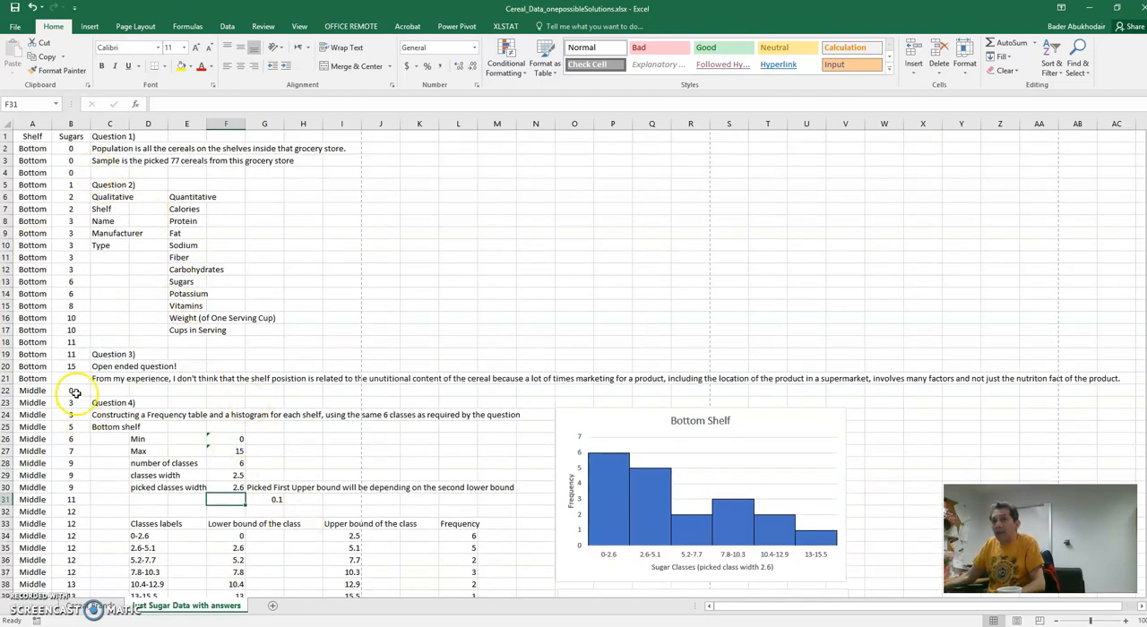
- Compare the sugar histograms of the bottom, middle and top shelves with their frequency tables
{"action": "left_click", "coordinate": [289, 451]}
{"action": "scroll", "coordinate": [289, 454], "scroll_direction": "down", "scroll_amount": 1}
{"action": "scroll", "coordinate": [290, 454], "scroll_direction": "down", "scroll_amount": 1}
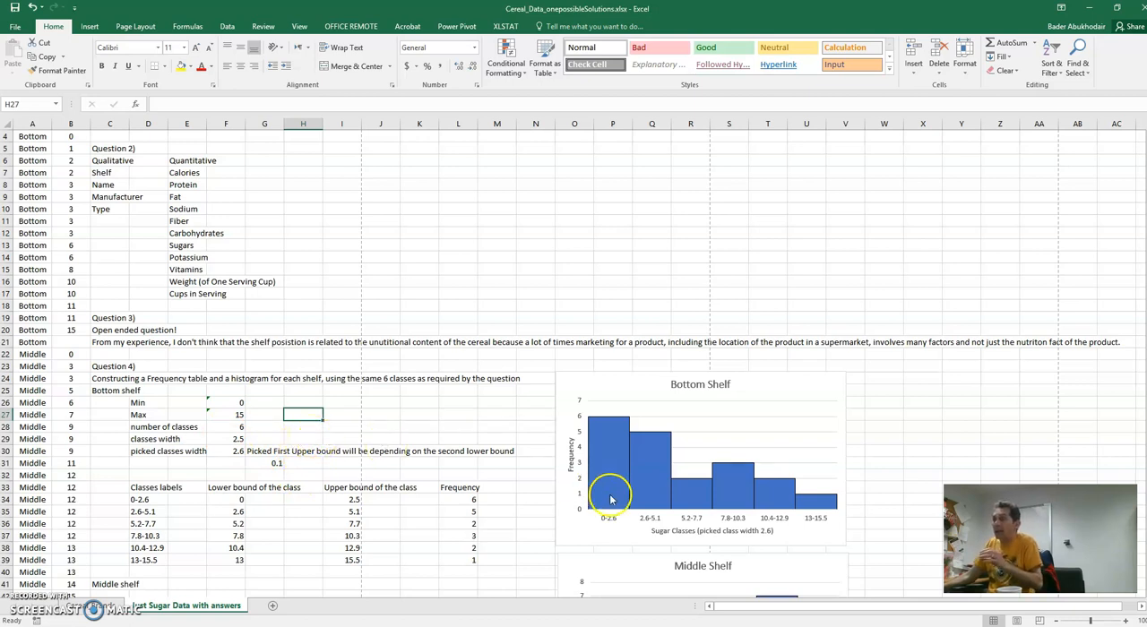
{"action": "left_click", "coordinate": [833, 362]}
{"action": "scroll", "coordinate": [837, 363], "scroll_direction": "down", "scroll_amount": 8}
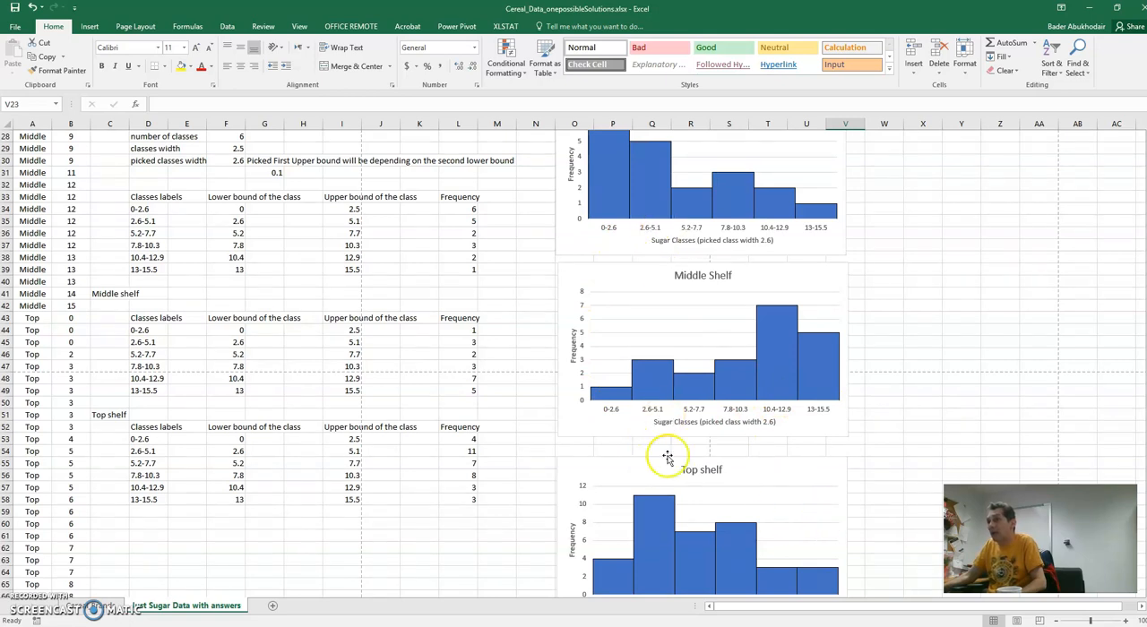
{"action": "scroll", "coordinate": [681, 475], "scroll_direction": "down", "scroll_amount": 3}
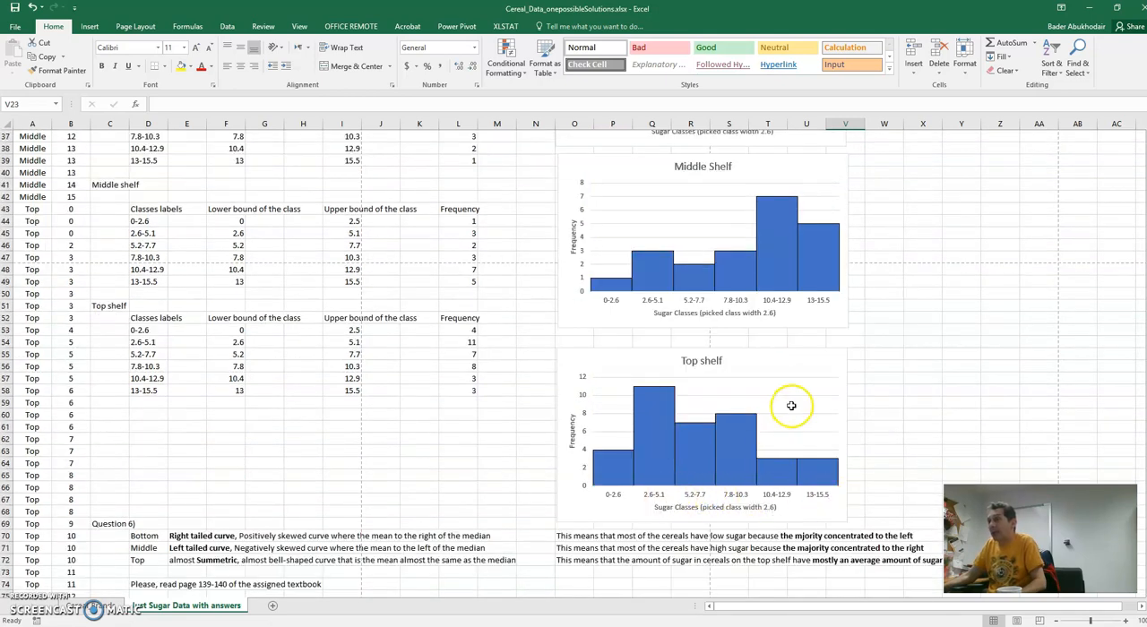
{"action": "scroll", "coordinate": [794, 404], "scroll_direction": "up", "scroll_amount": 4}
{"action": "scroll", "coordinate": [957, 409], "scroll_direction": "down", "scroll_amount": 2}
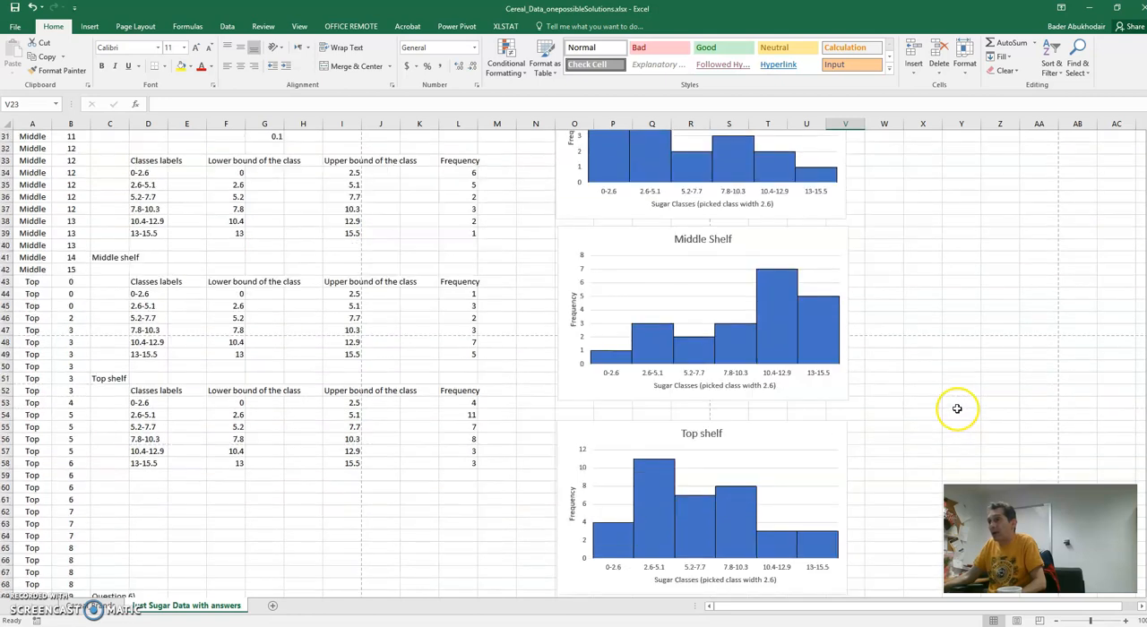
{"action": "scroll", "coordinate": [929, 403], "scroll_direction": "up", "scroll_amount": 2}
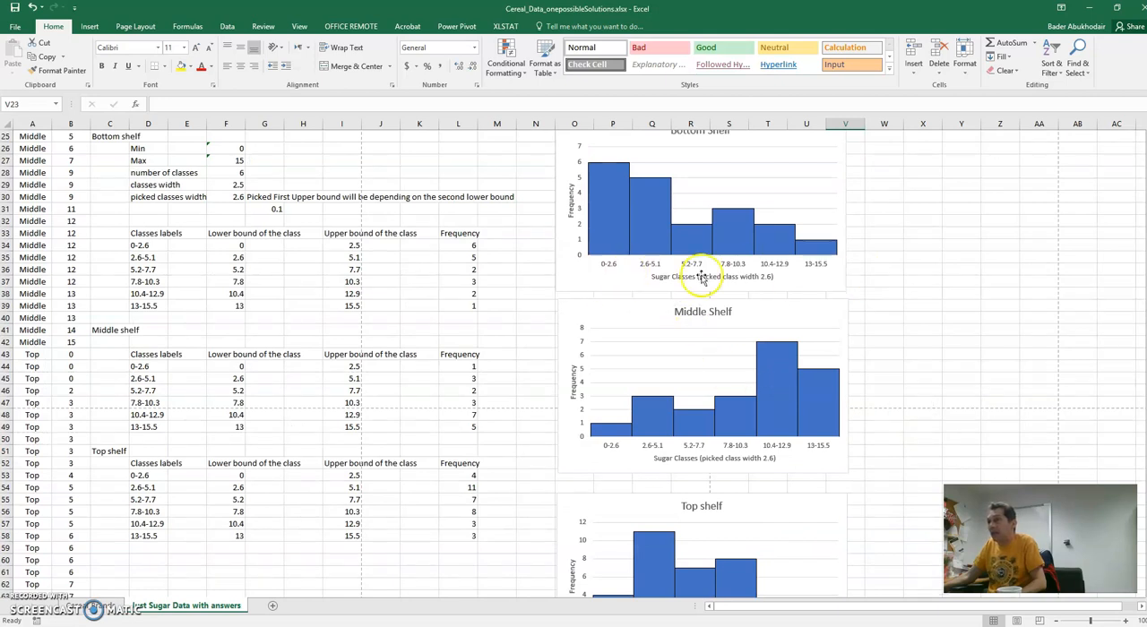
{"action": "left_click", "coordinate": [904, 299]}
{"action": "left_click", "coordinate": [296, 294]}
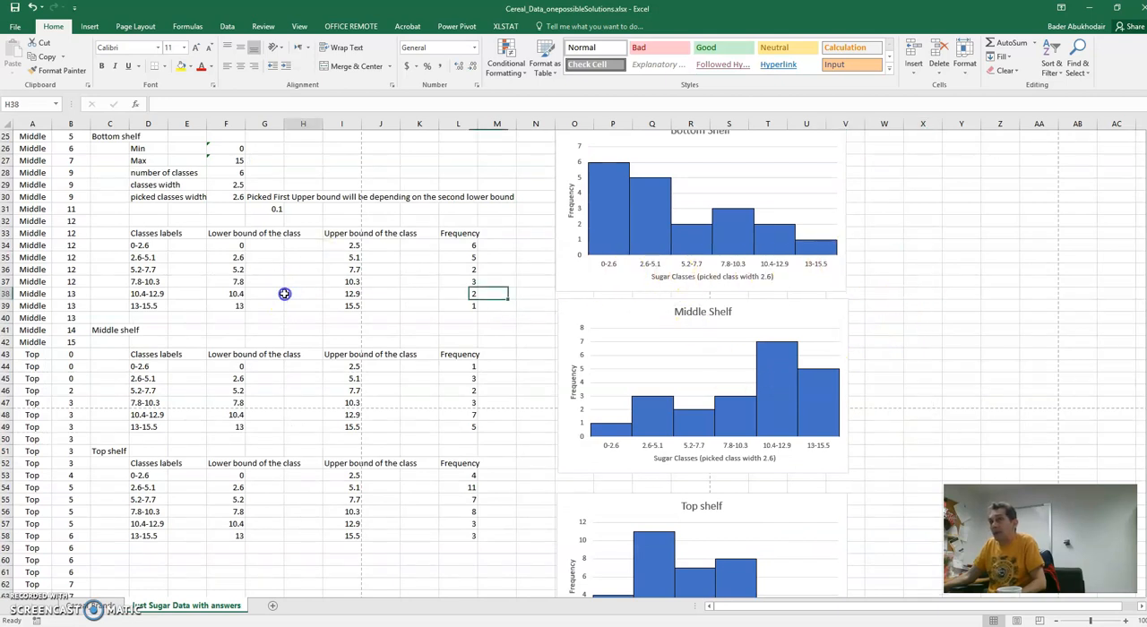
- Inspect the number of classes and the classes width formula in F29, leaving the formula as it is
{"action": "scroll", "coordinate": [280, 282], "scroll_direction": "up", "scroll_amount": 2}
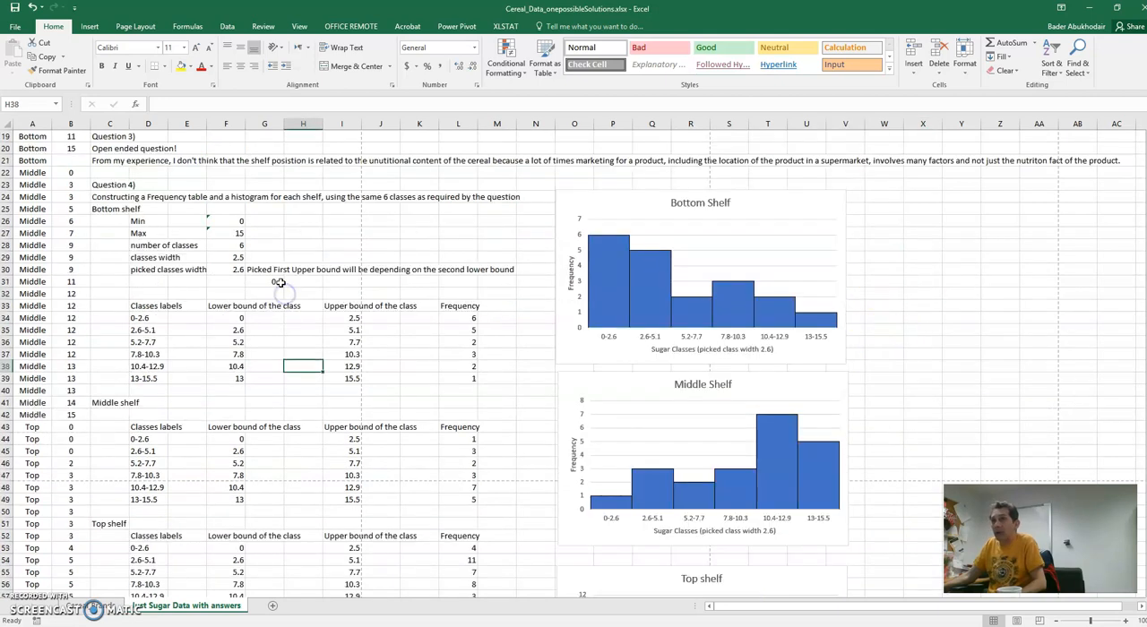
{"action": "left_click", "coordinate": [232, 260]}
{"action": "double_click", "coordinate": [225, 246]}
{"action": "double_click", "coordinate": [232, 258]}
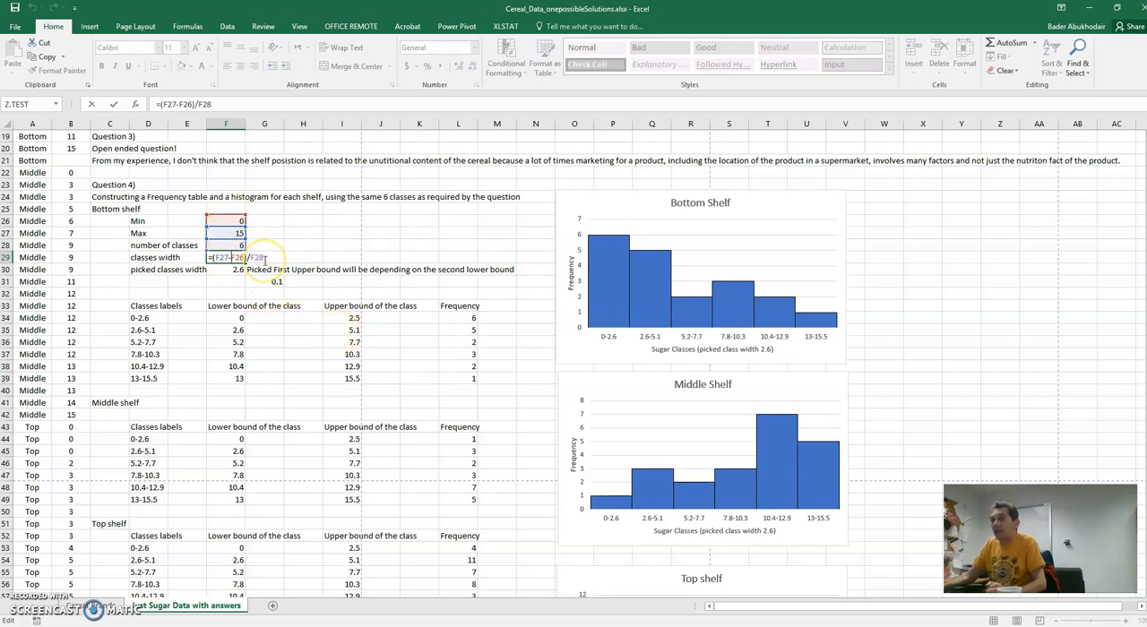
{"action": "key", "text": "Escape"}
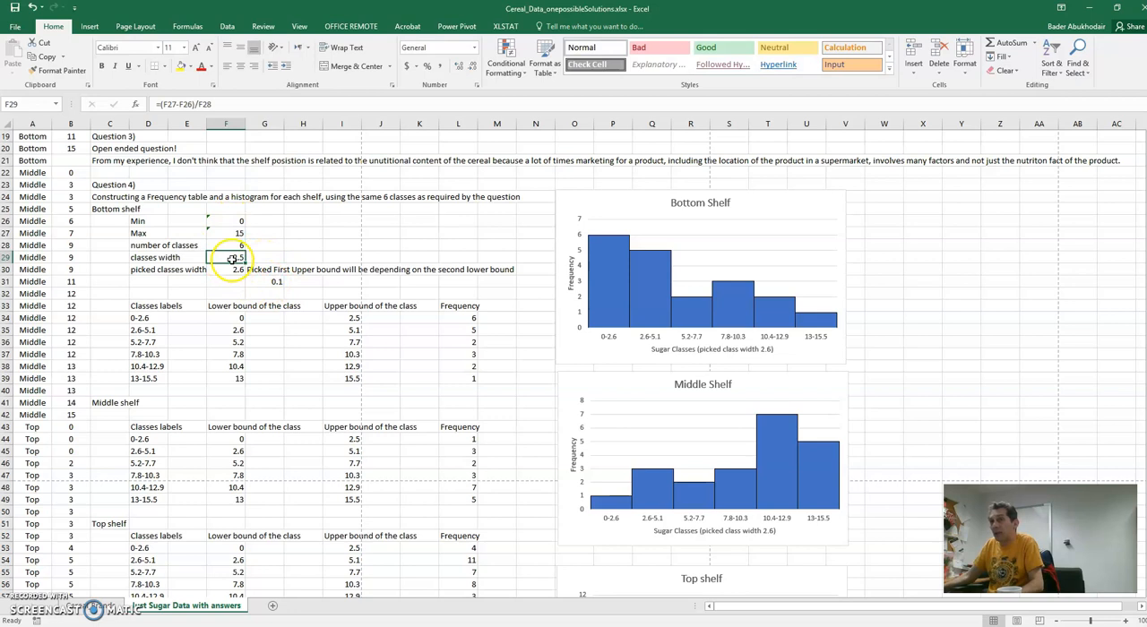
- Set the picked classes width in F30 to 2.5
{"action": "scroll", "coordinate": [308, 327], "scroll_direction": "down", "scroll_amount": 1}
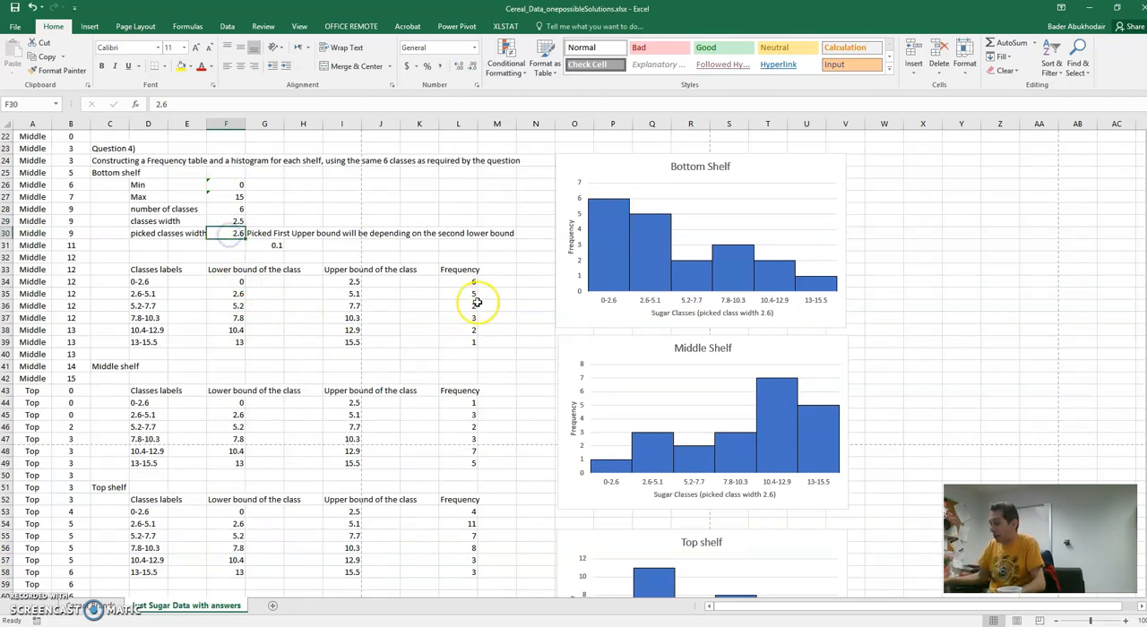
{"action": "type", "text": "25"}
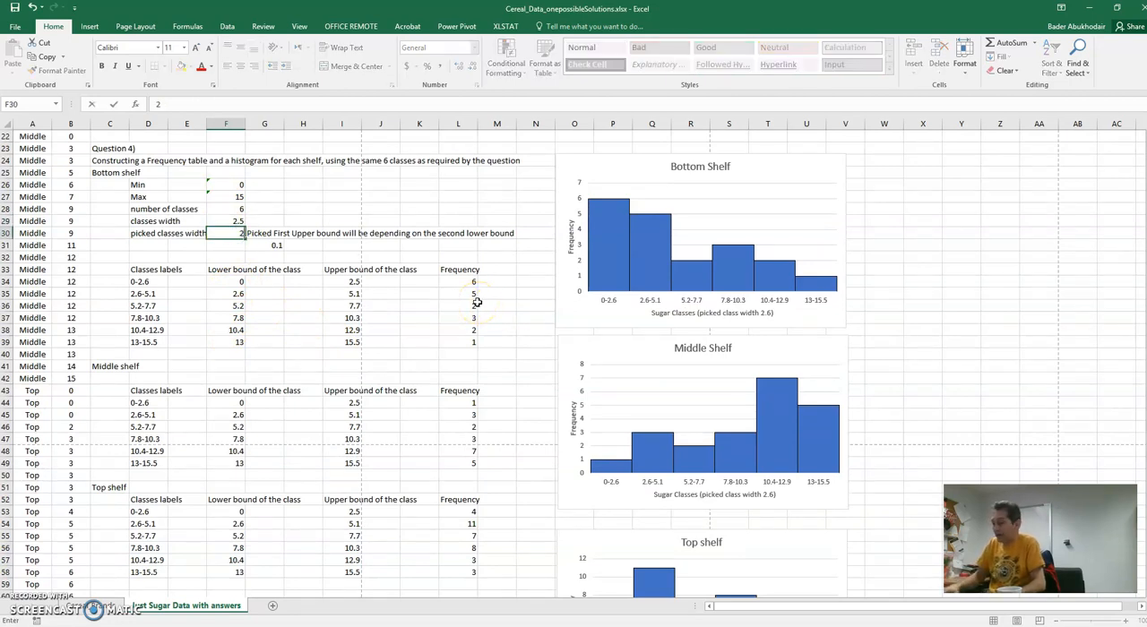
{"action": "key", "text": "Return"}
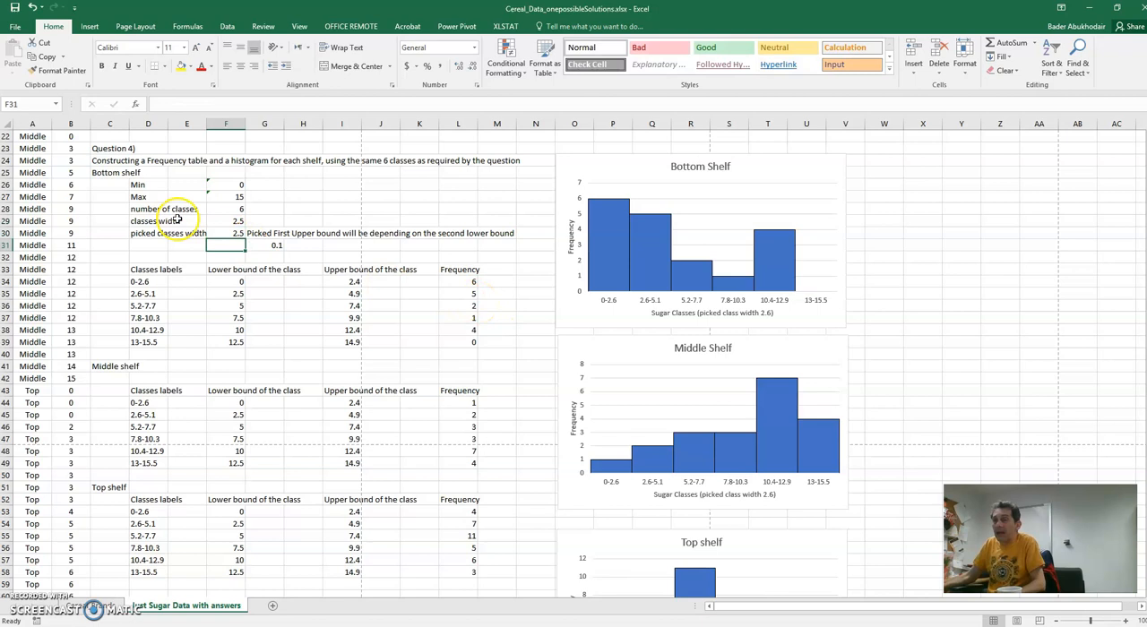
- Examine the 0.1 entry in G31 and the upper bound formula of the bottom shelf's last class in I39
{"action": "left_click", "coordinate": [273, 248]}
{"action": "type", "text": "0.1"}
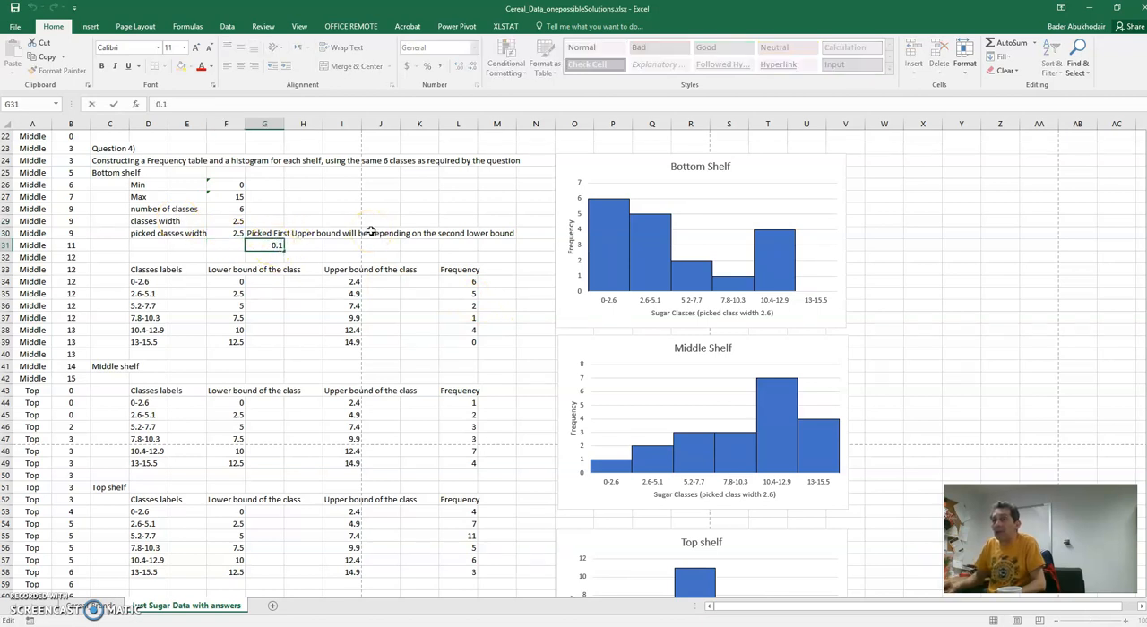
{"action": "left_click", "coordinate": [346, 352]}
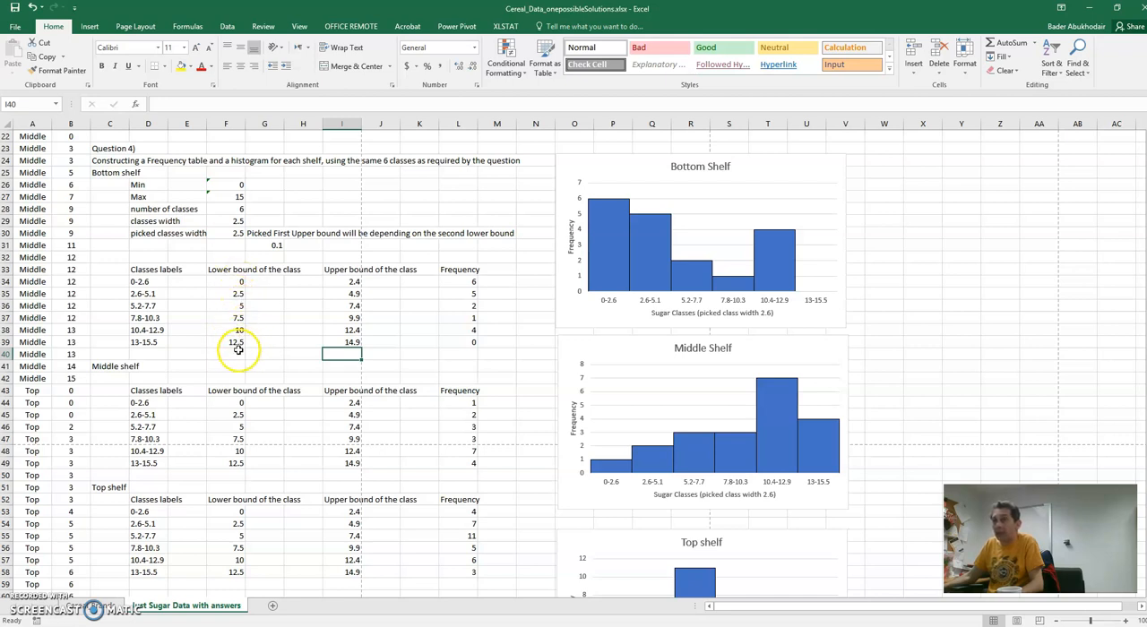
{"action": "double_click", "coordinate": [344, 343]}
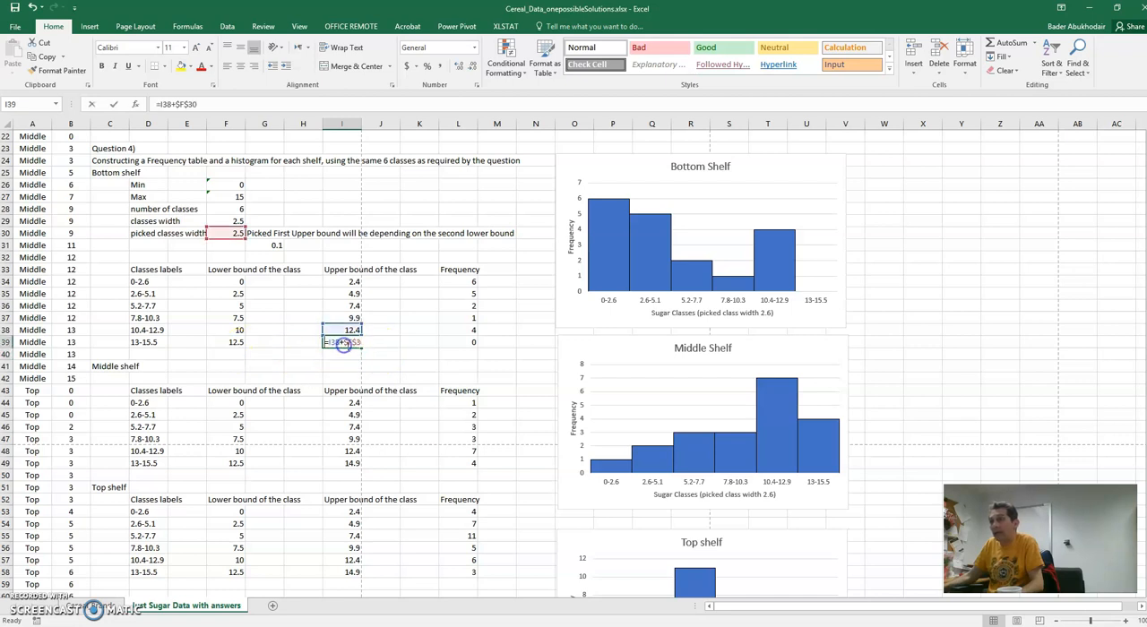
{"action": "key", "text": "Escape"}
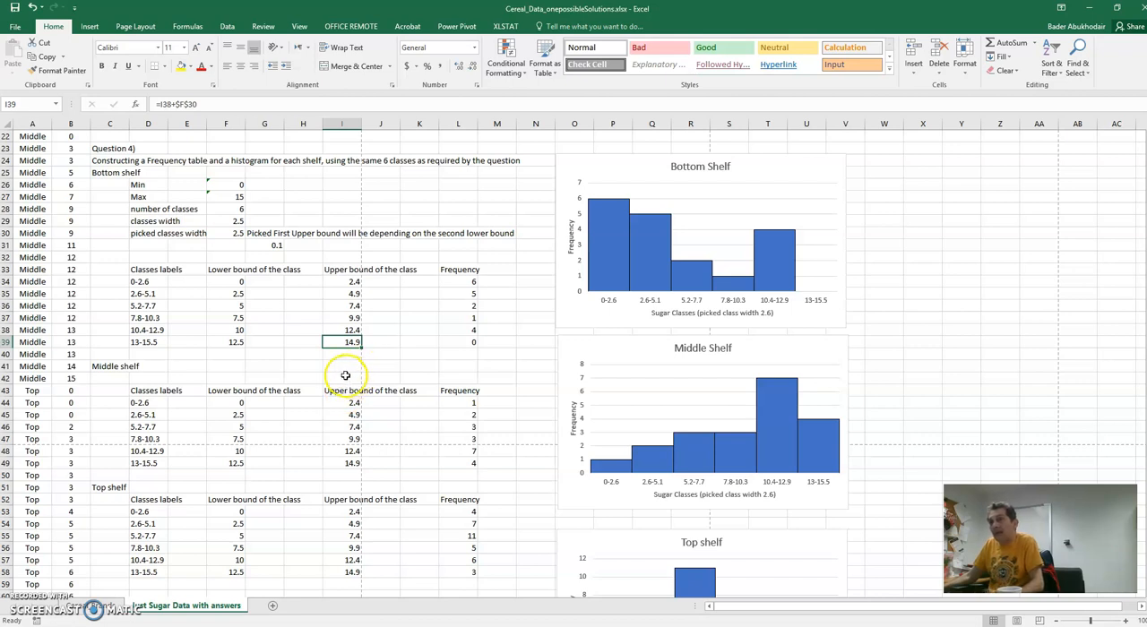
{"action": "left_click", "coordinate": [154, 354]}
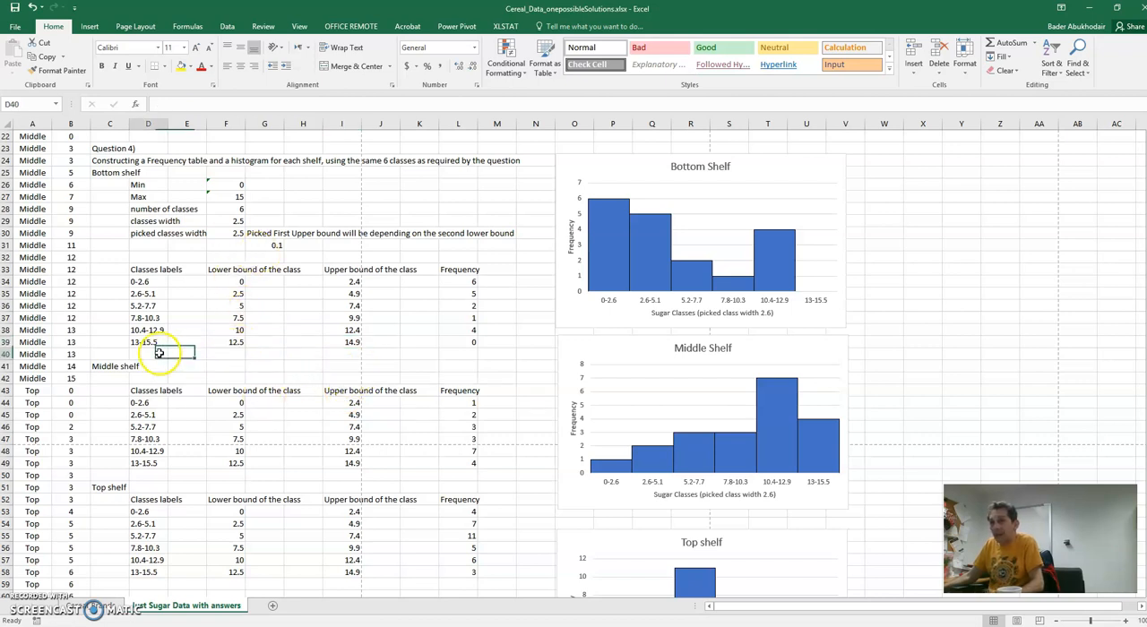
{"action": "left_click", "coordinate": [346, 341]}
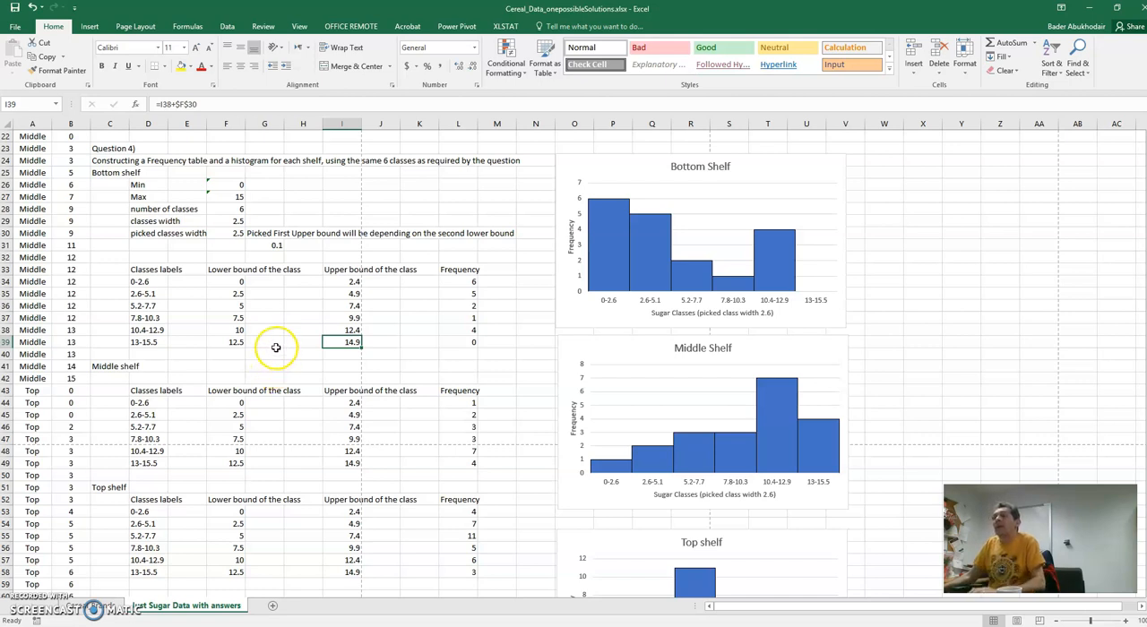
{"action": "left_click", "coordinate": [274, 344]}
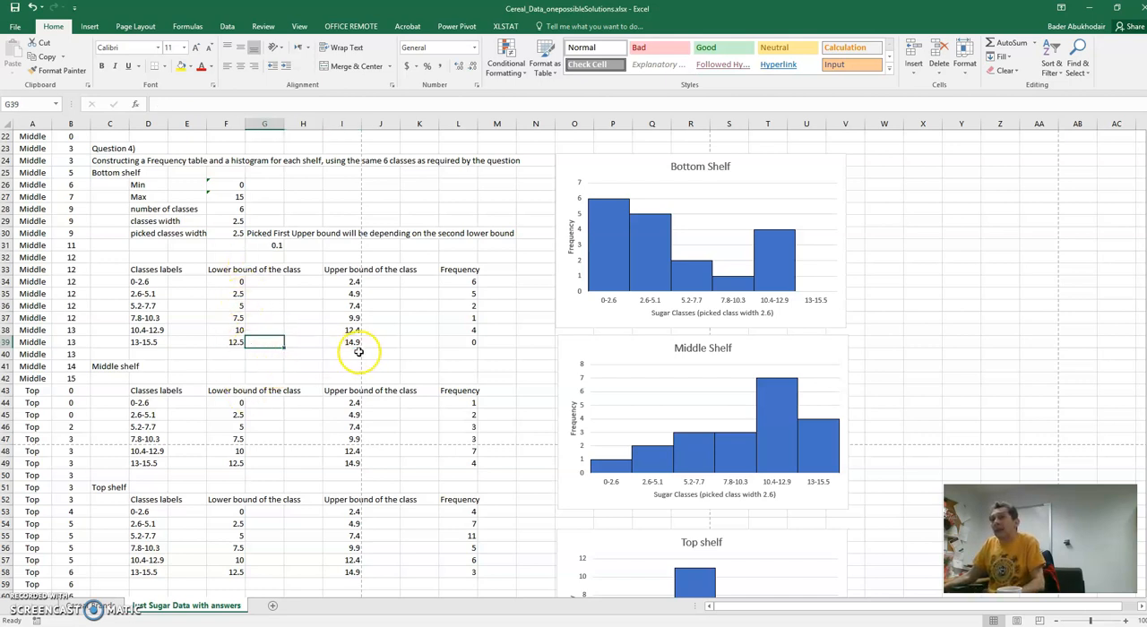
- Set the picked classes width in F30 to 2.6
{"action": "left_click", "coordinate": [230, 232]}
{"action": "double_click", "coordinate": [230, 230]}
{"action": "double_click", "coordinate": [231, 231]}
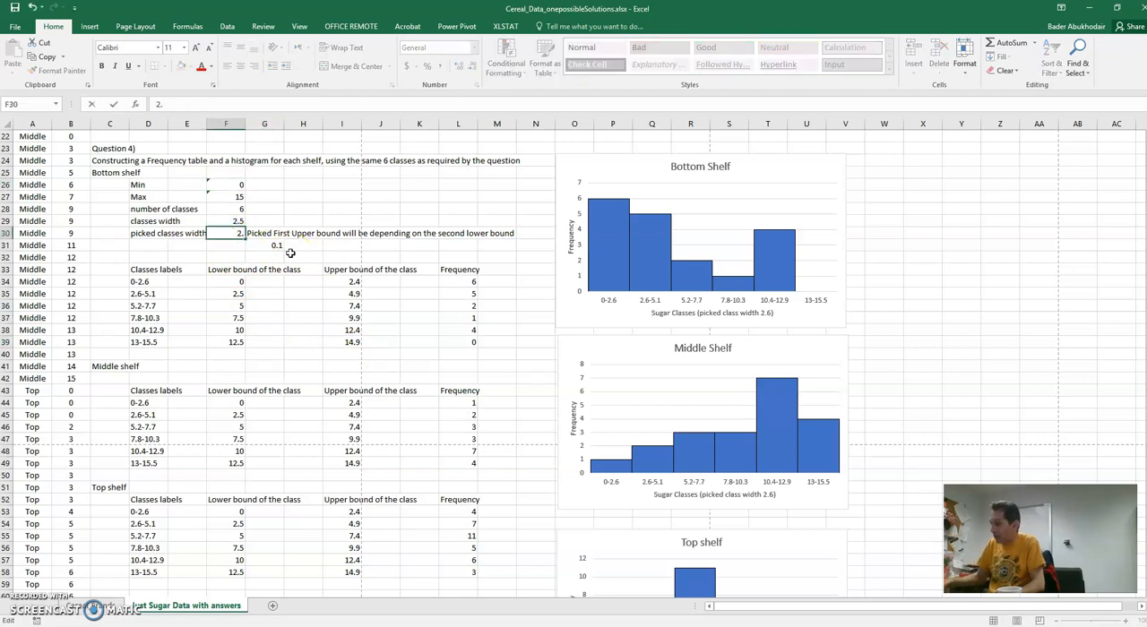
{"action": "left_click", "coordinate": [209, 259]}
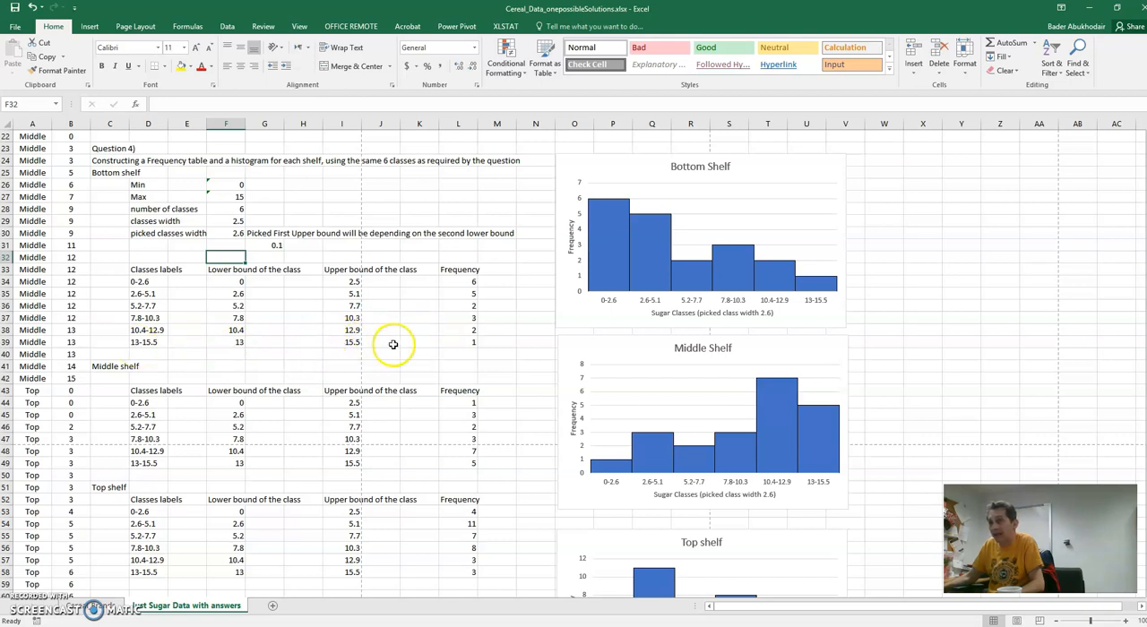
{"action": "left_click", "coordinate": [230, 377]}
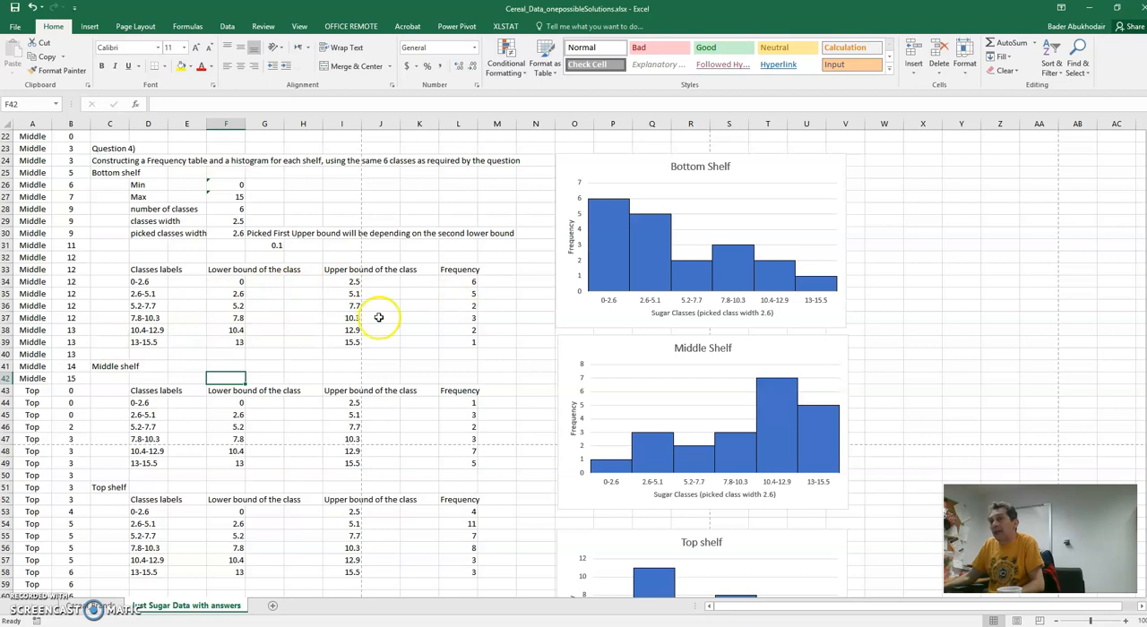
{"action": "left_click", "coordinate": [215, 235]}
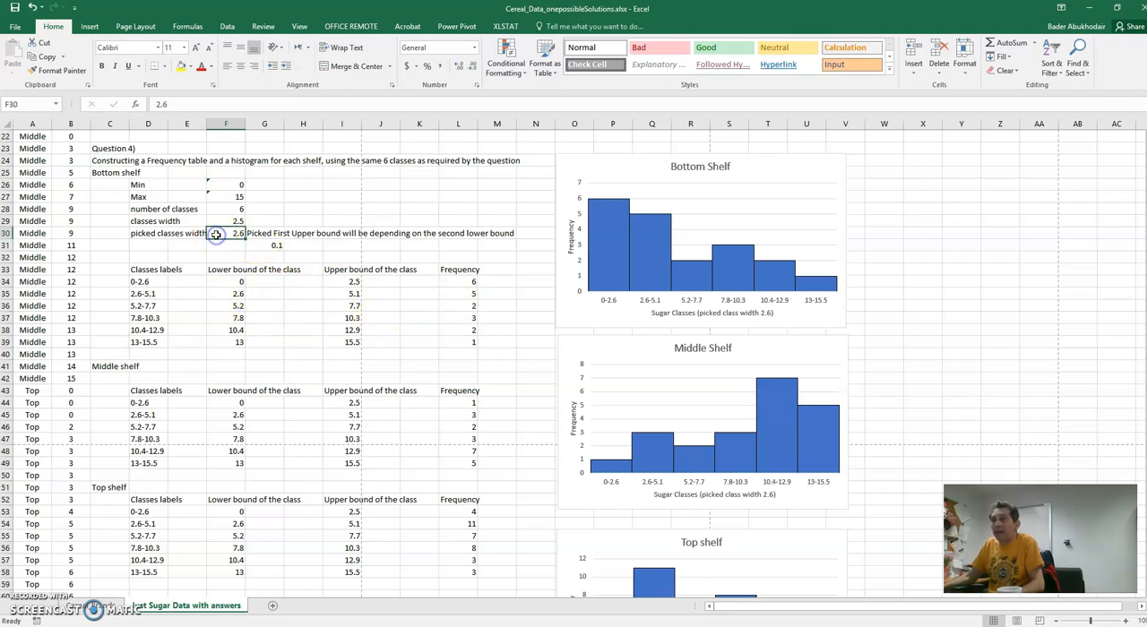
{"action": "double_click", "coordinate": [216, 235]}
{"action": "key", "text": "Escape"}
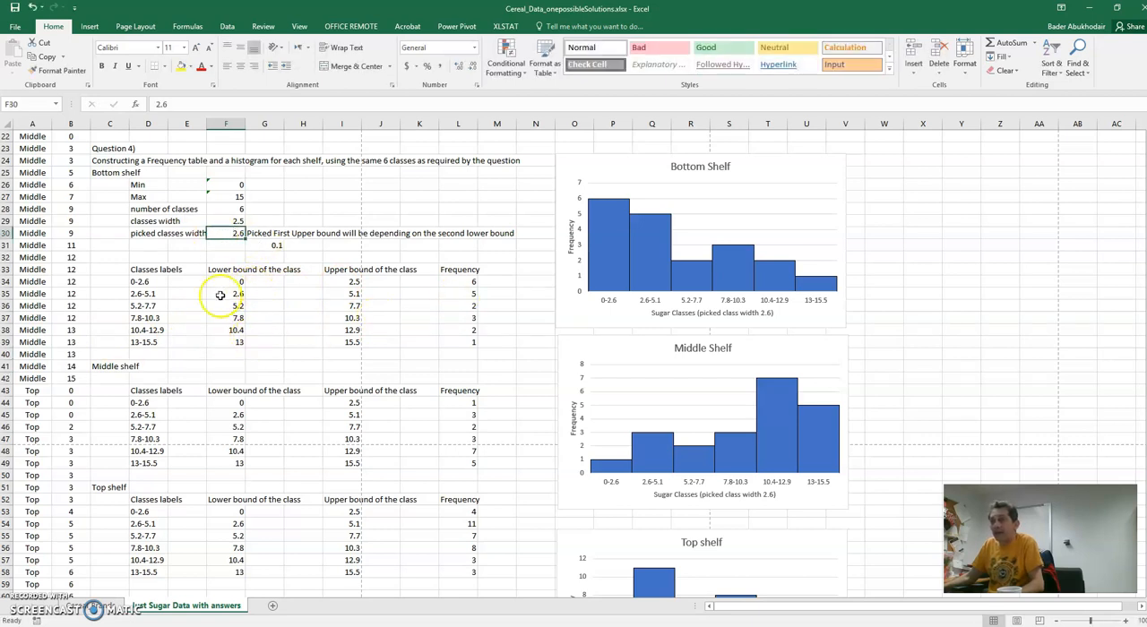
- Replace the bottom shelf's first lower bound in F34 with an absolute reference to the minimum, =$F$26
{"action": "left_click", "coordinate": [227, 280]}
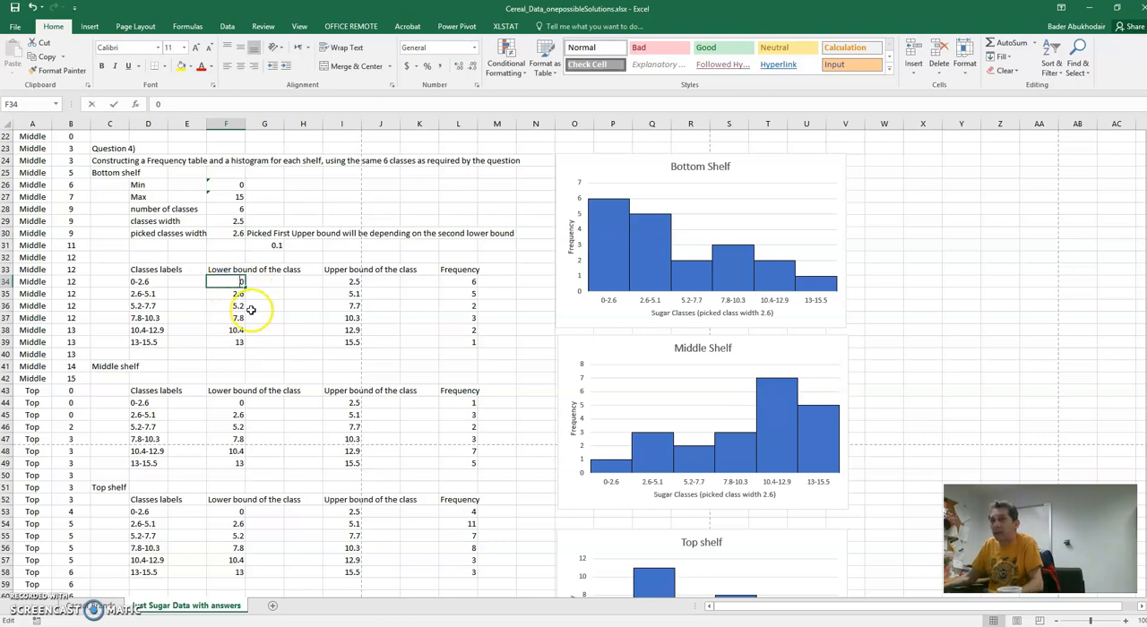
{"action": "left_click", "coordinate": [254, 310]}
{"action": "double_click", "coordinate": [230, 283]}
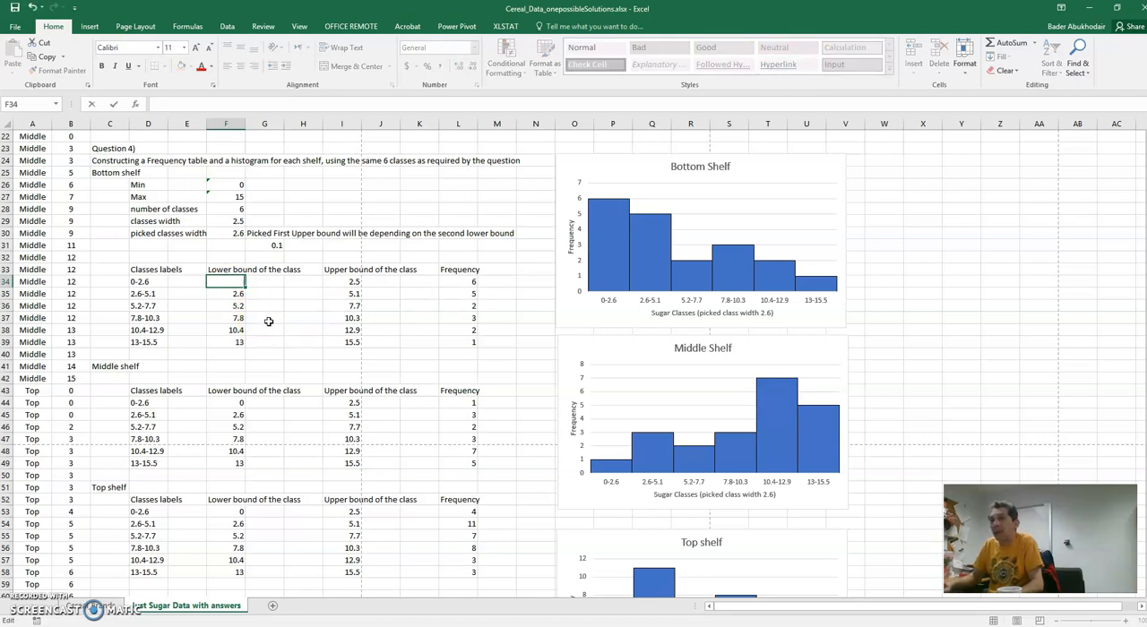
{"action": "type", "text": "="}
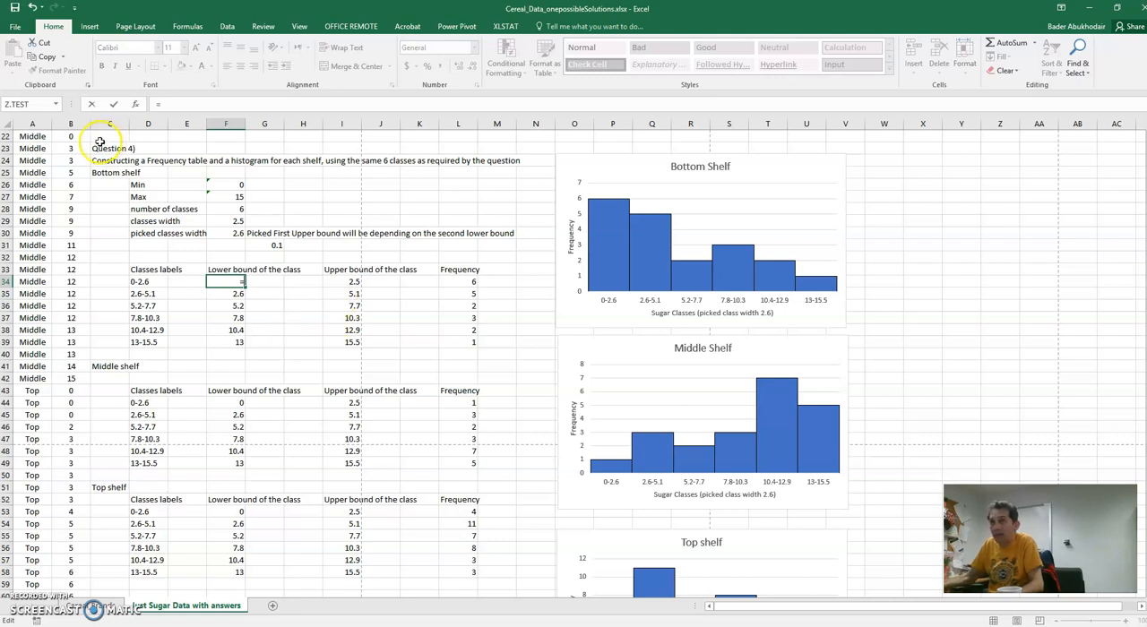
{"action": "left_click", "coordinate": [219, 187]}
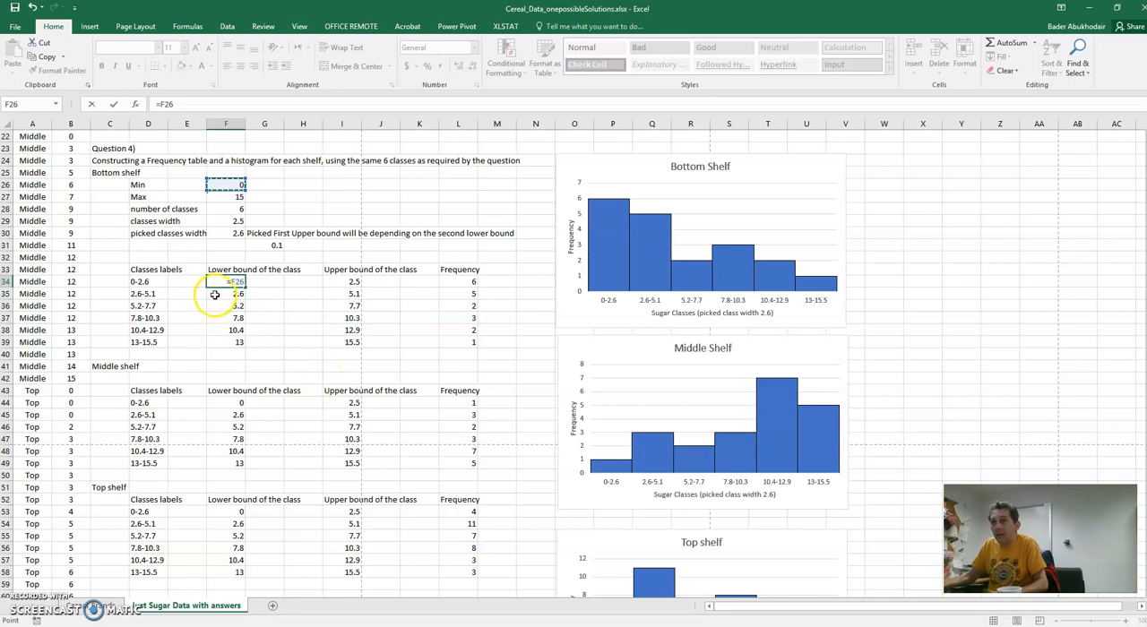
{"action": "left_click", "coordinate": [242, 282]}
{"action": "key", "text": "F4"}
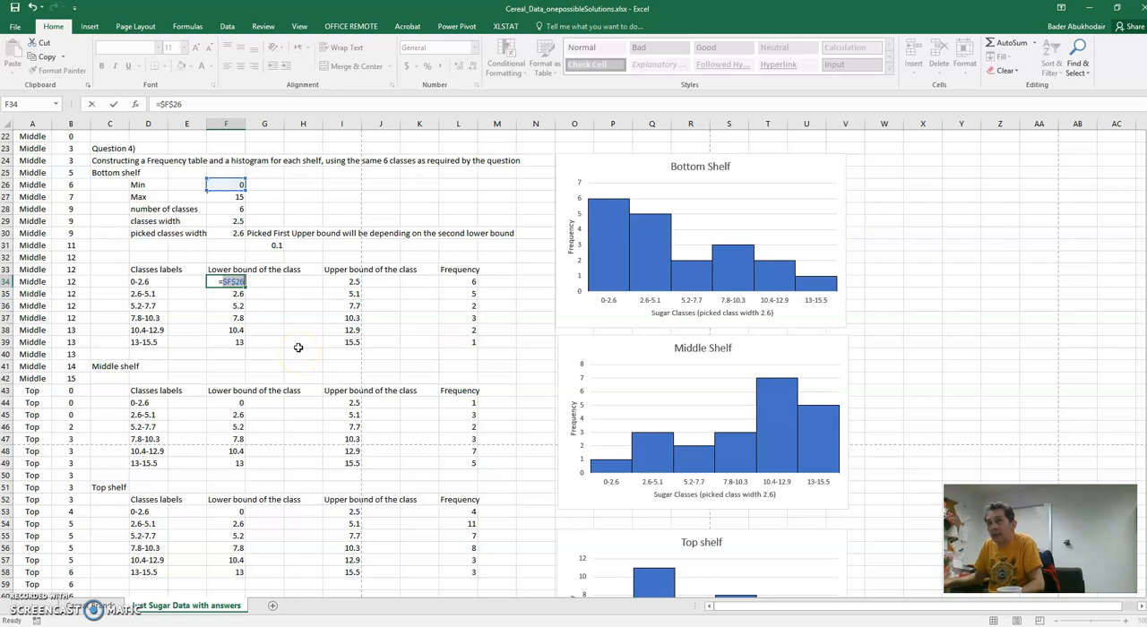
{"action": "left_click", "coordinate": [236, 284]}
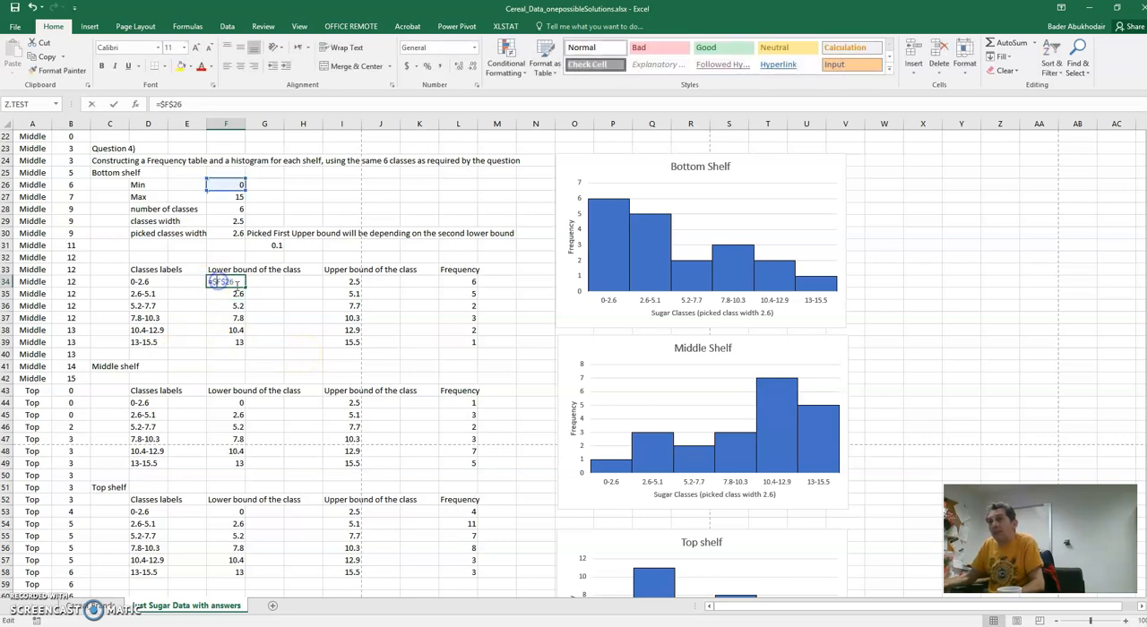
{"action": "left_click", "coordinate": [292, 342]}
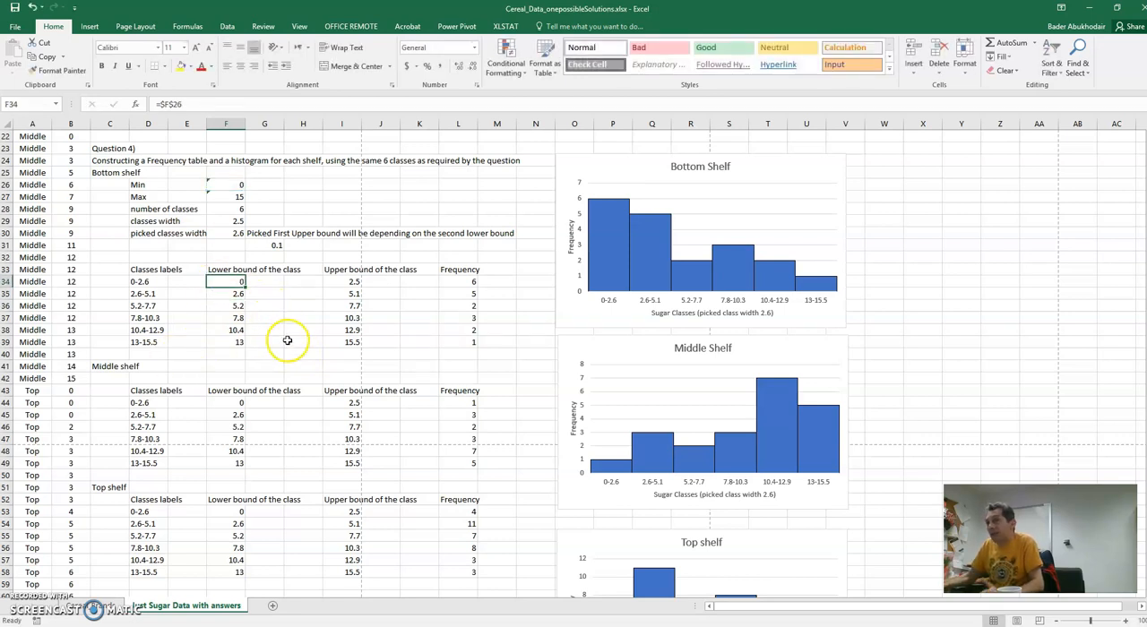
- Check the lower bound formula in F35, try filling the F34 formula down through F39, and undo the fill
{"action": "double_click", "coordinate": [236, 293]}
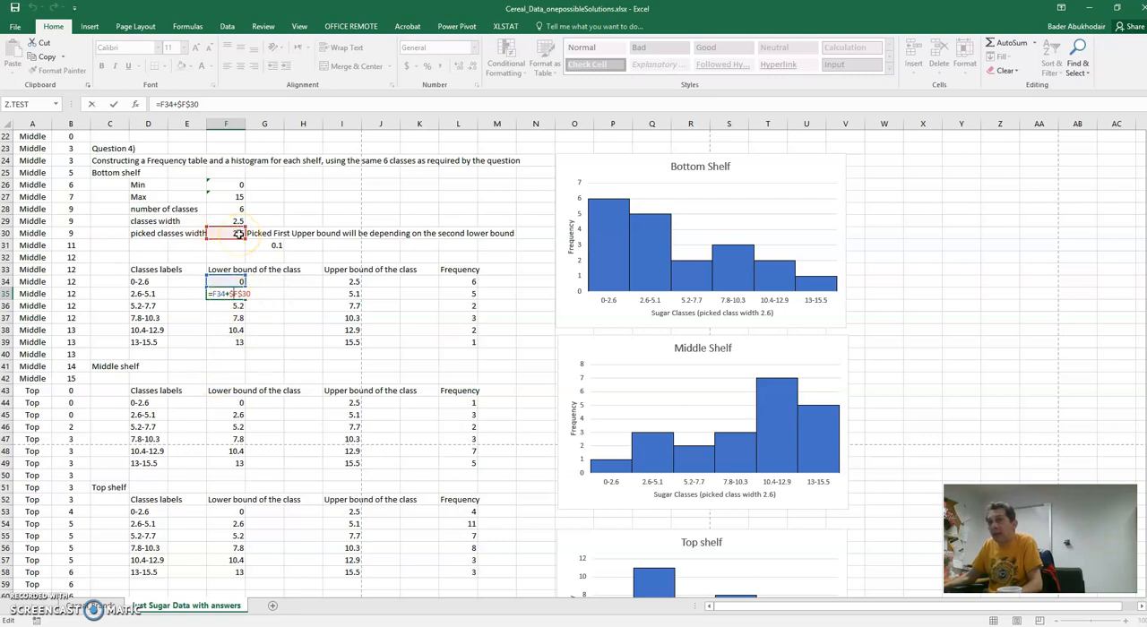
{"action": "key", "text": "ctrl+Return"}
{"action": "left_click", "coordinate": [242, 283]}
{"action": "left_click_drag", "start_coordinate": [243, 286], "coordinate": [234, 350]}
{"action": "left_click", "coordinate": [234, 282]}
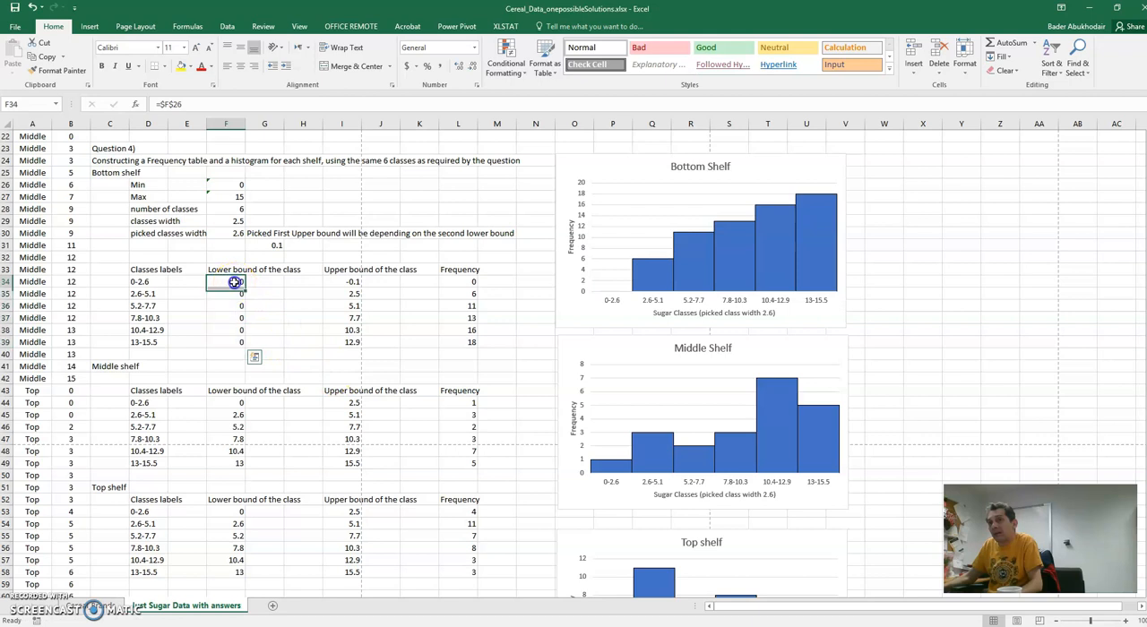
{"action": "double_click", "coordinate": [234, 282]}
{"action": "key", "text": "Escape"}
{"action": "key", "text": "ctrl+z"}
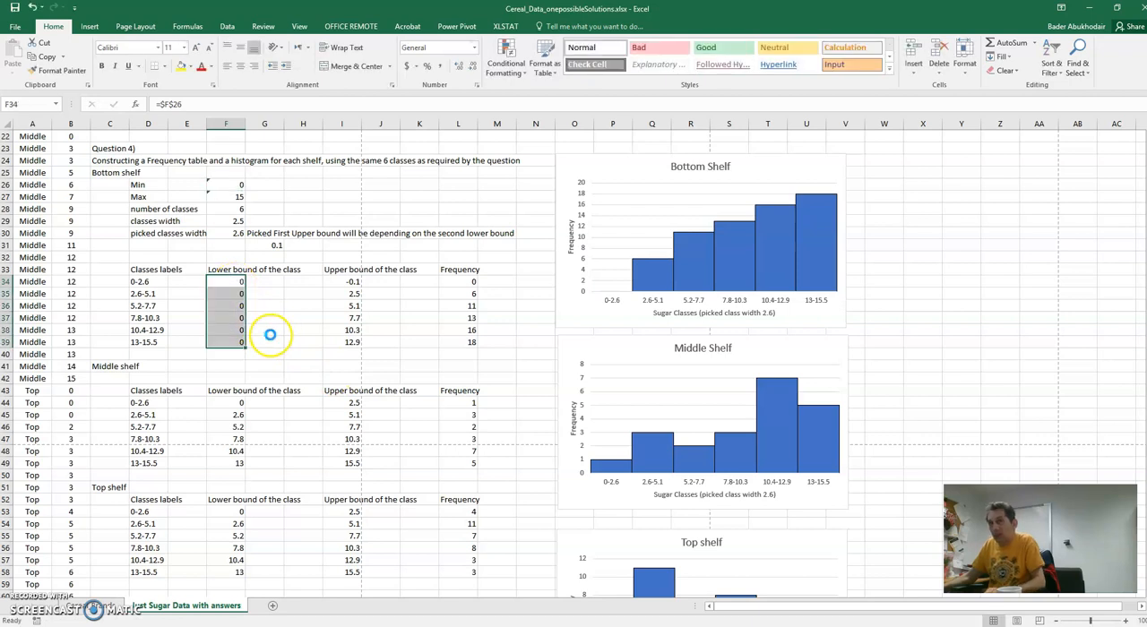
{"action": "left_click", "coordinate": [242, 305]}
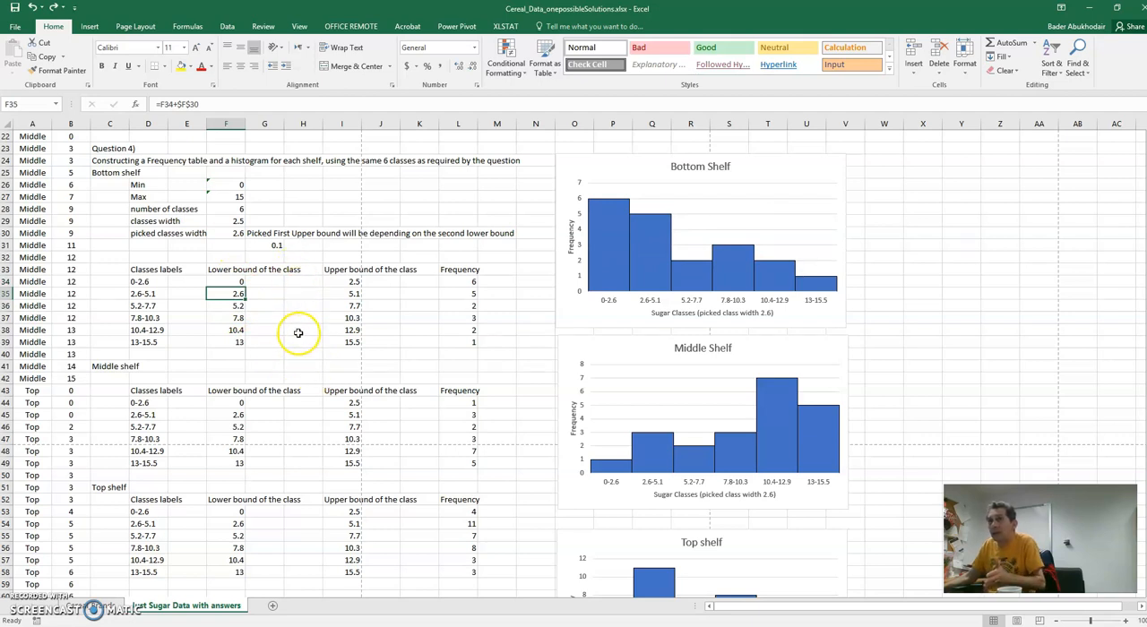
{"action": "left_click", "coordinate": [54, 7]}
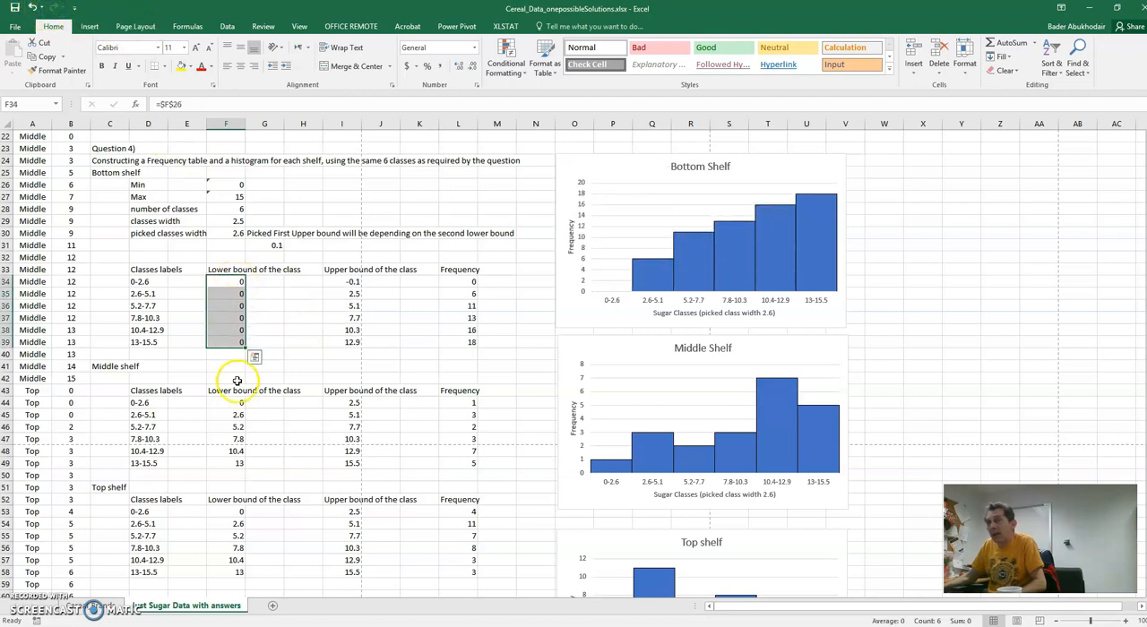
{"action": "left_click", "coordinate": [33, 8]}
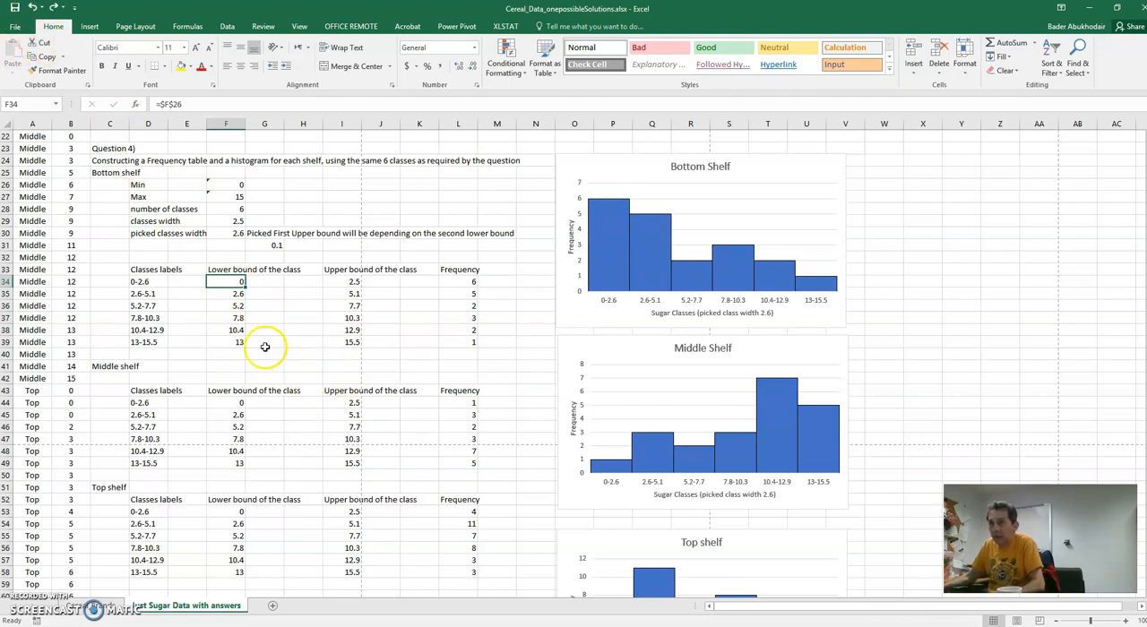
- Enter =$F$26 in F34 and fill the second lower bound formula from F35 down through F39
{"action": "left_click", "coordinate": [244, 295]}
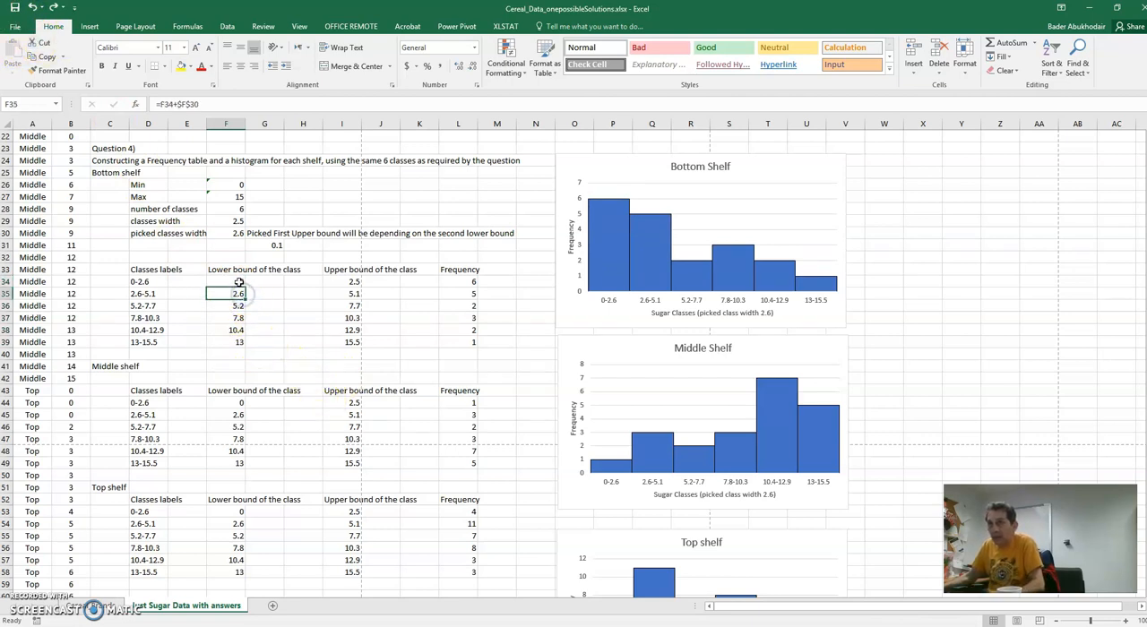
{"action": "left_click", "coordinate": [239, 282]}
{"action": "type", "text": "=$F$26"}
{"action": "key", "text": "Return"}
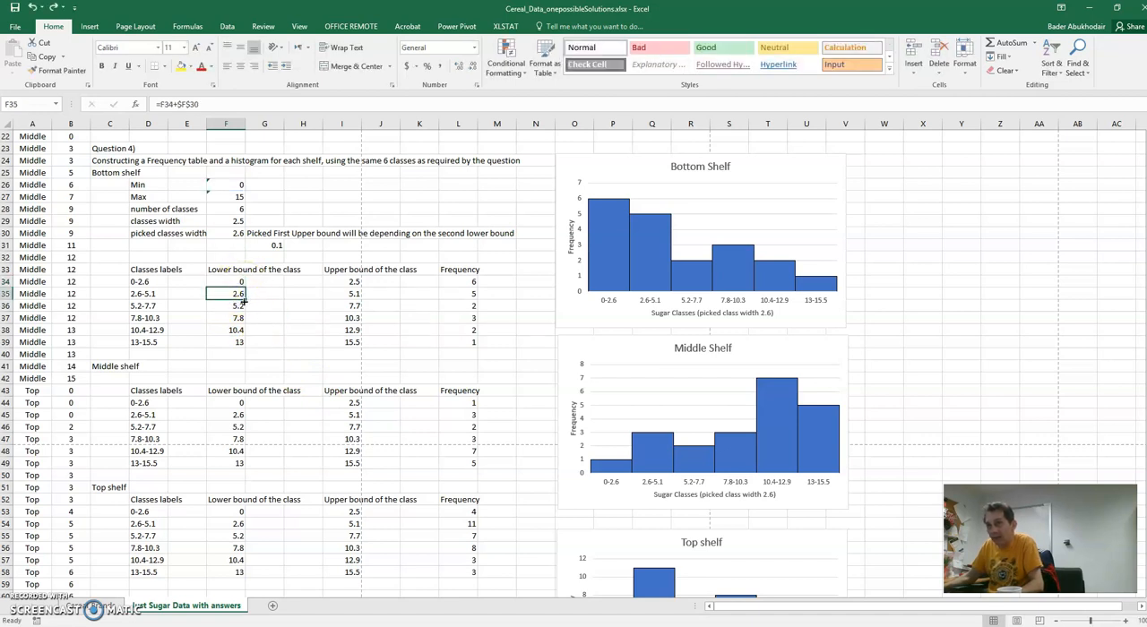
{"action": "left_click", "coordinate": [303, 330]}
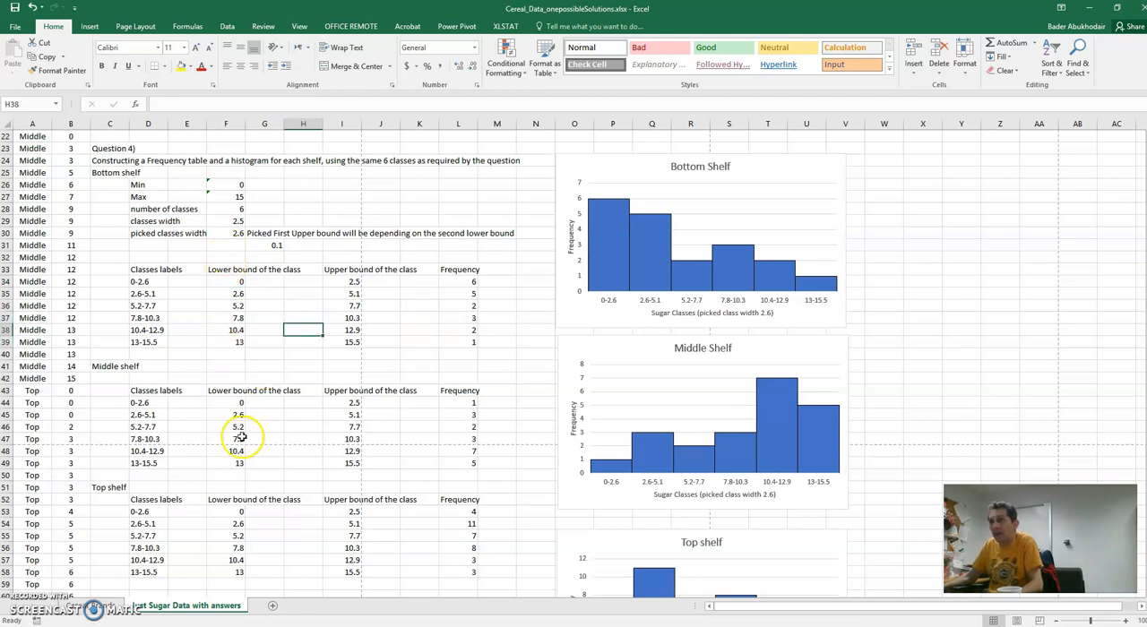
- Examine the bottom shelf's first two upper bound formulas in I34 and I35 and the cells they reference
{"action": "double_click", "coordinate": [343, 281]}
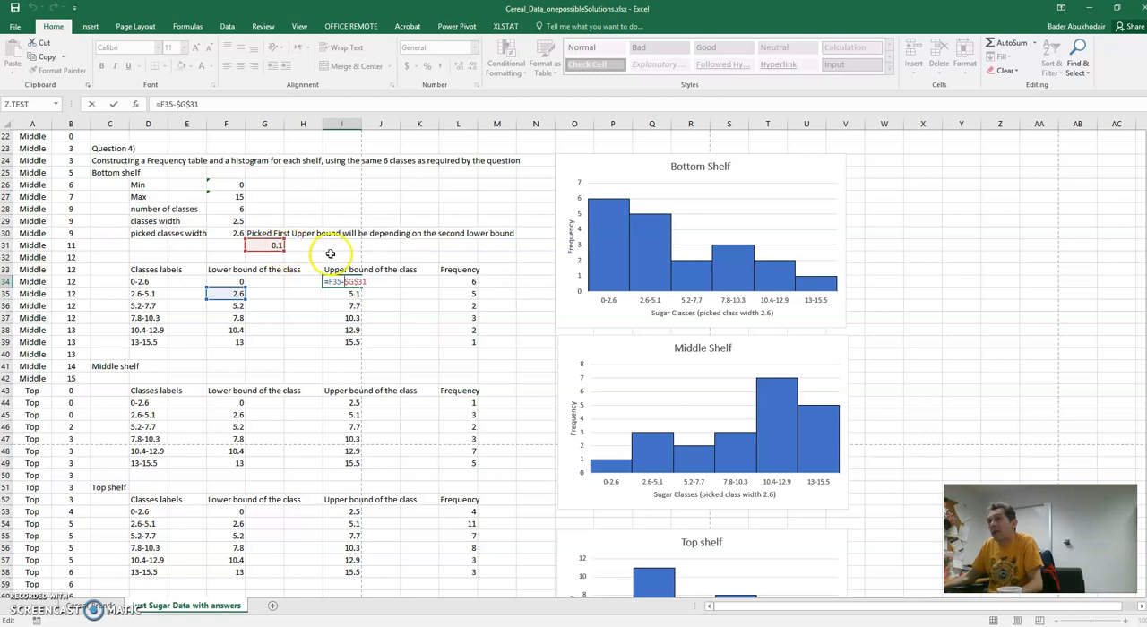
{"action": "key", "text": "Return"}
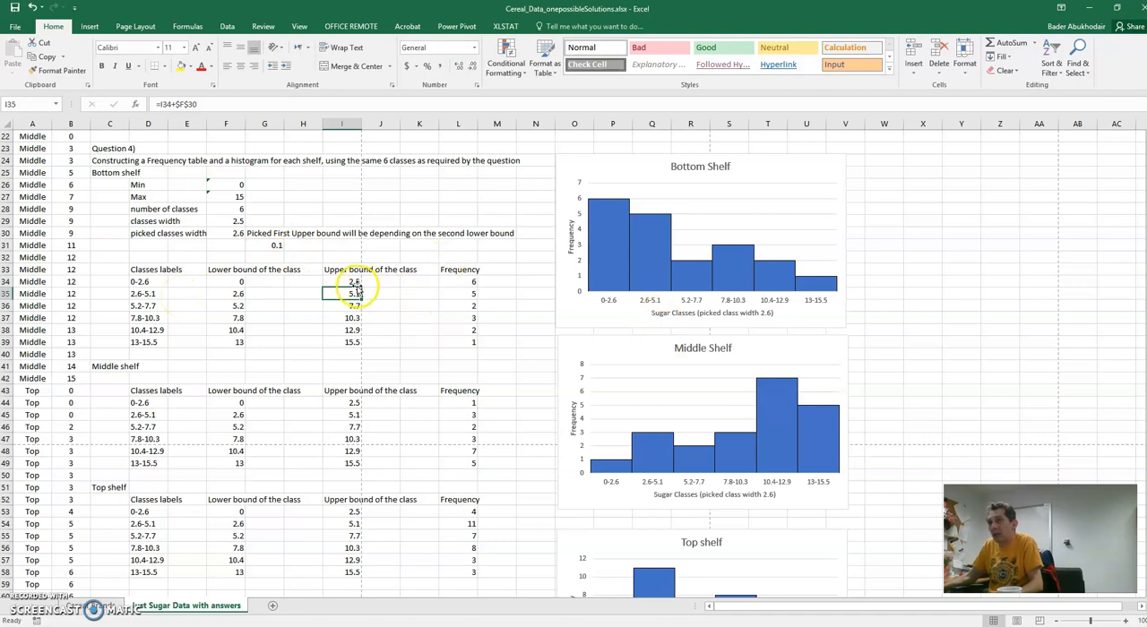
{"action": "left_click", "coordinate": [354, 283]}
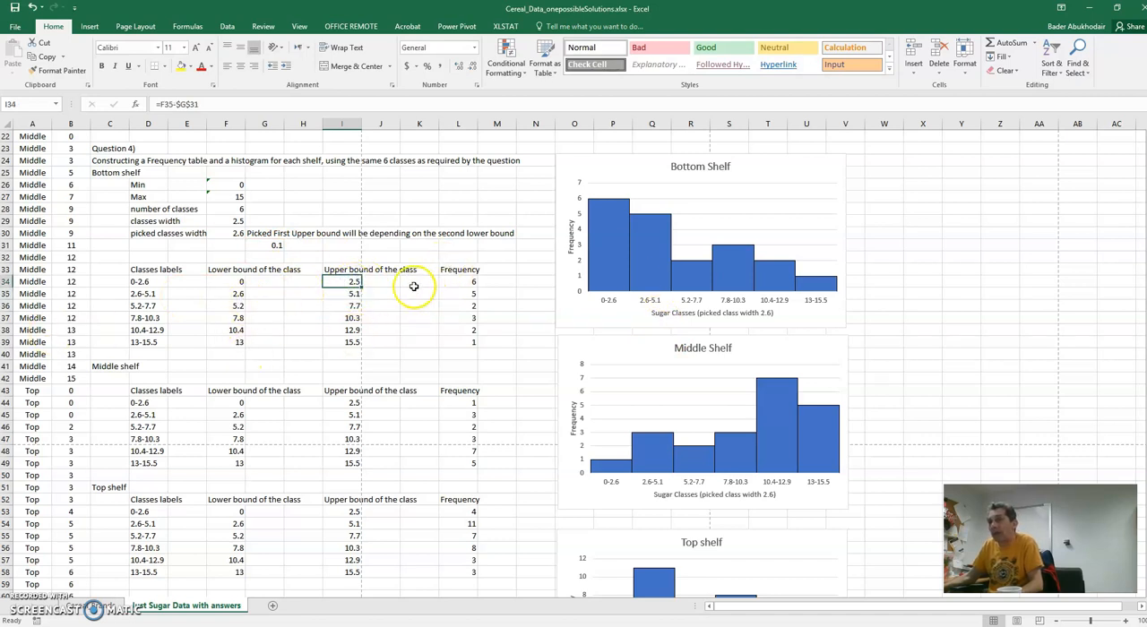
{"action": "double_click", "coordinate": [356, 296]}
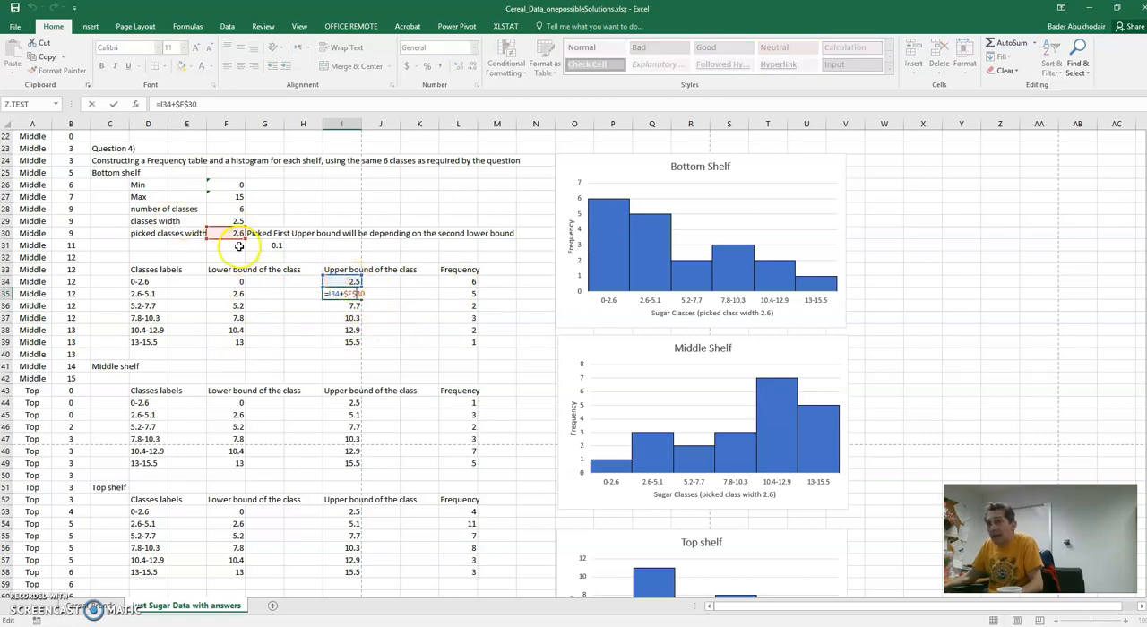
{"action": "key", "text": "Escape"}
{"action": "left_click", "coordinate": [355, 281]}
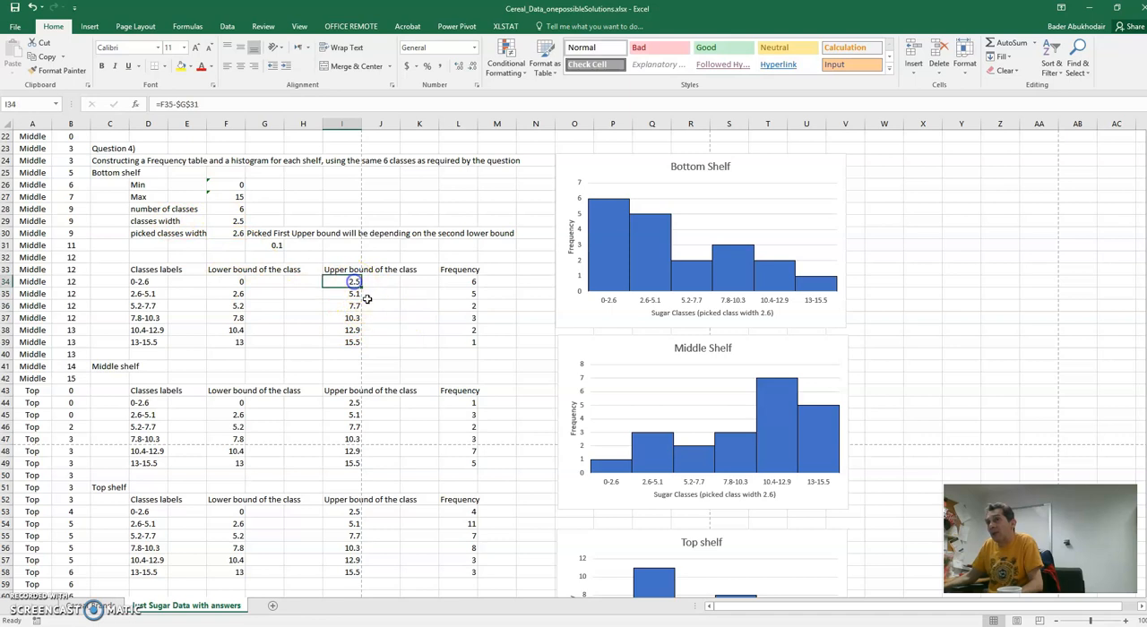
- Fill the bottom shelf's upper bound formula from I35 down through I39
{"action": "left_click", "coordinate": [359, 294]}
{"action": "left_click_drag", "start_coordinate": [362, 299], "coordinate": [357, 344]}
{"action": "left_click", "coordinate": [447, 356]}
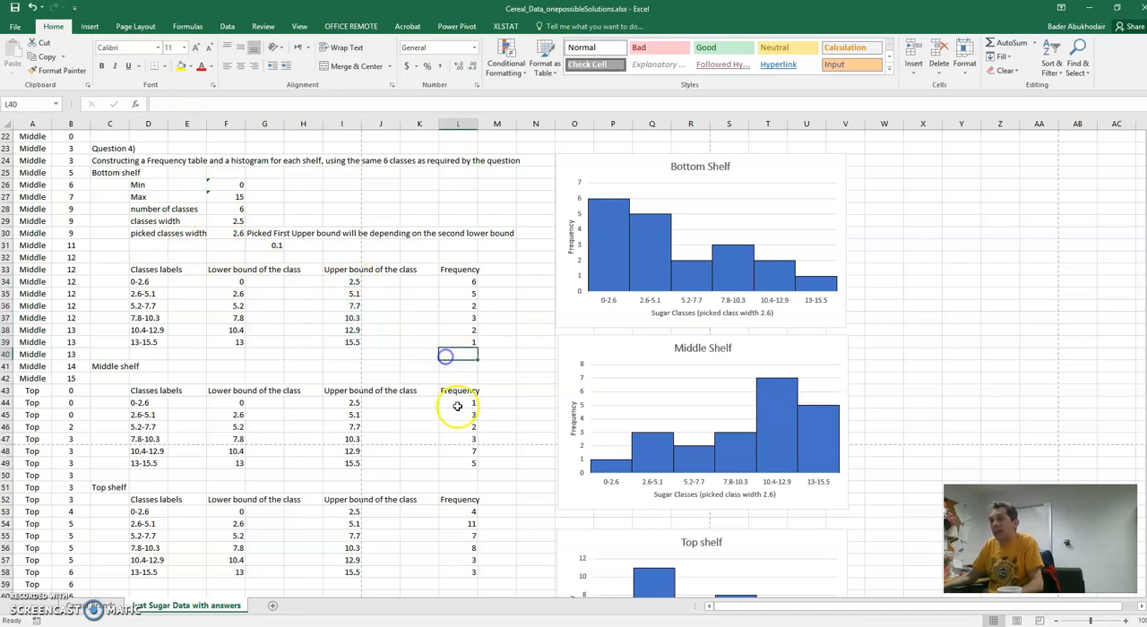
- Examine the COUNTIFS frequency formula in L34 and the bottom shelf's class labels in column D
{"action": "left_click", "coordinate": [459, 281]}
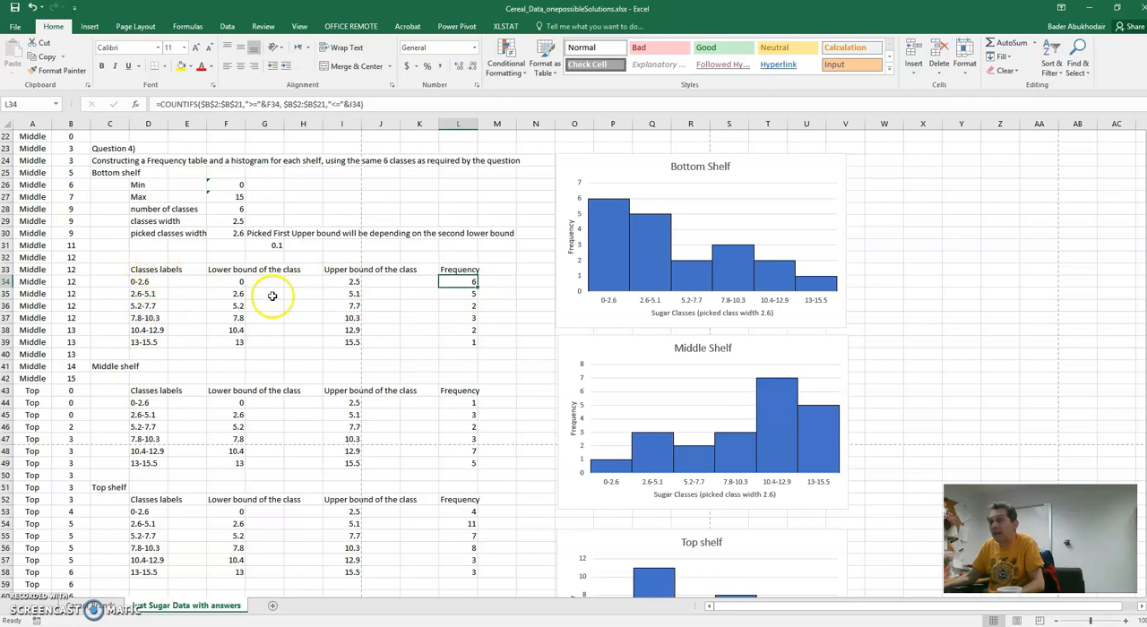
{"action": "left_click", "coordinate": [139, 293]}
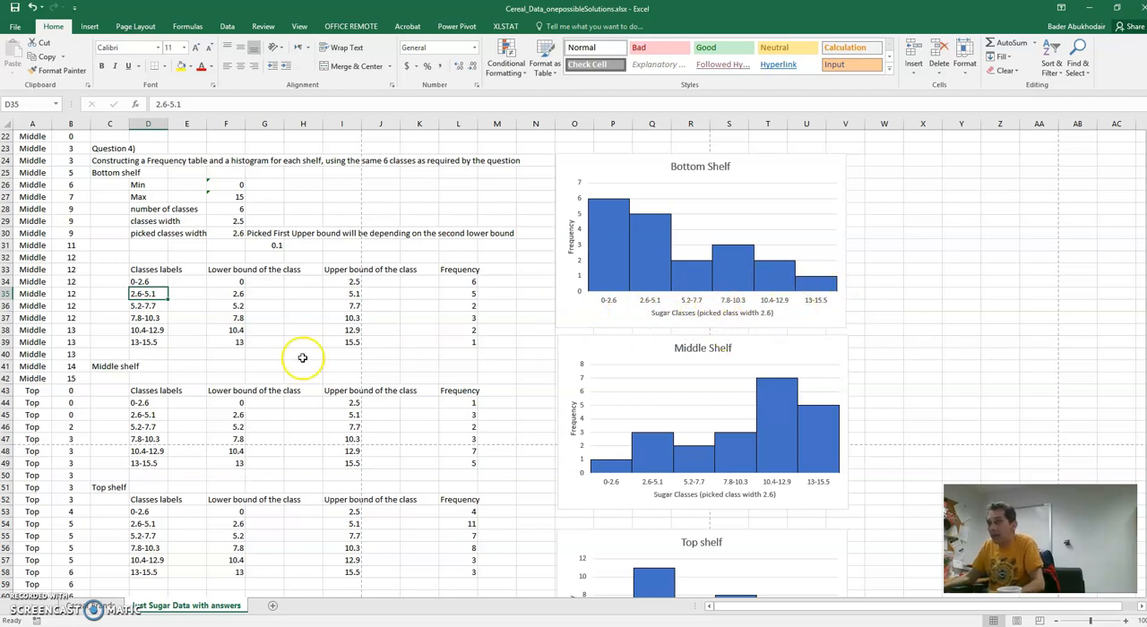
{"action": "left_click", "coordinate": [148, 305]}
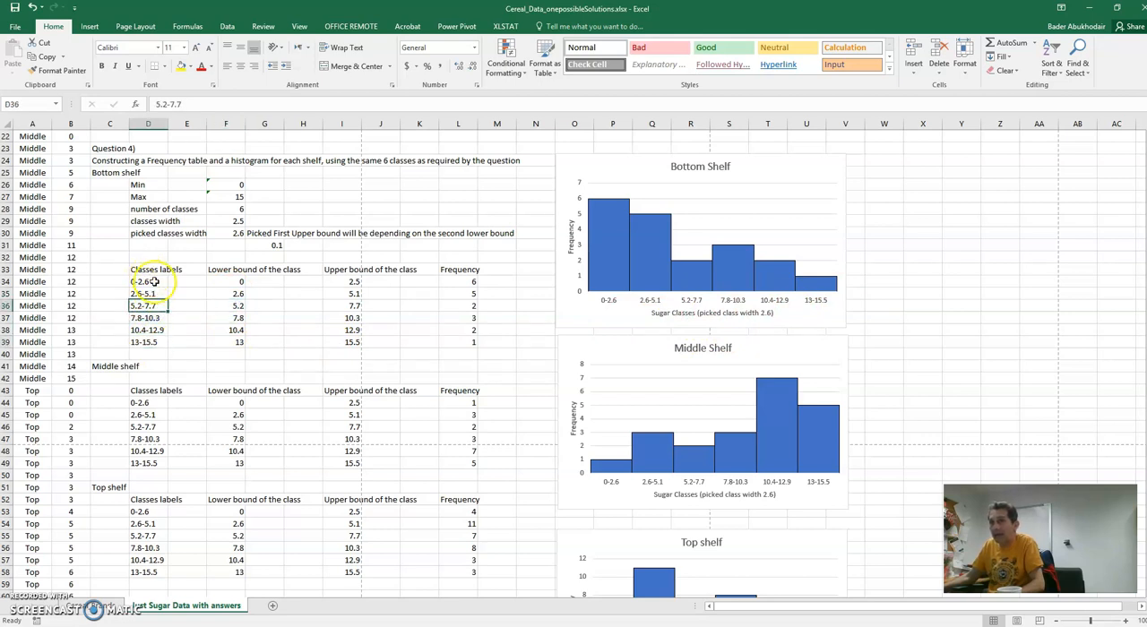
- Correct the bottom shelf's first class label in D34 to 0-2.5
{"action": "double_click", "coordinate": [146, 281]}
{"action": "key", "text": "Escape"}
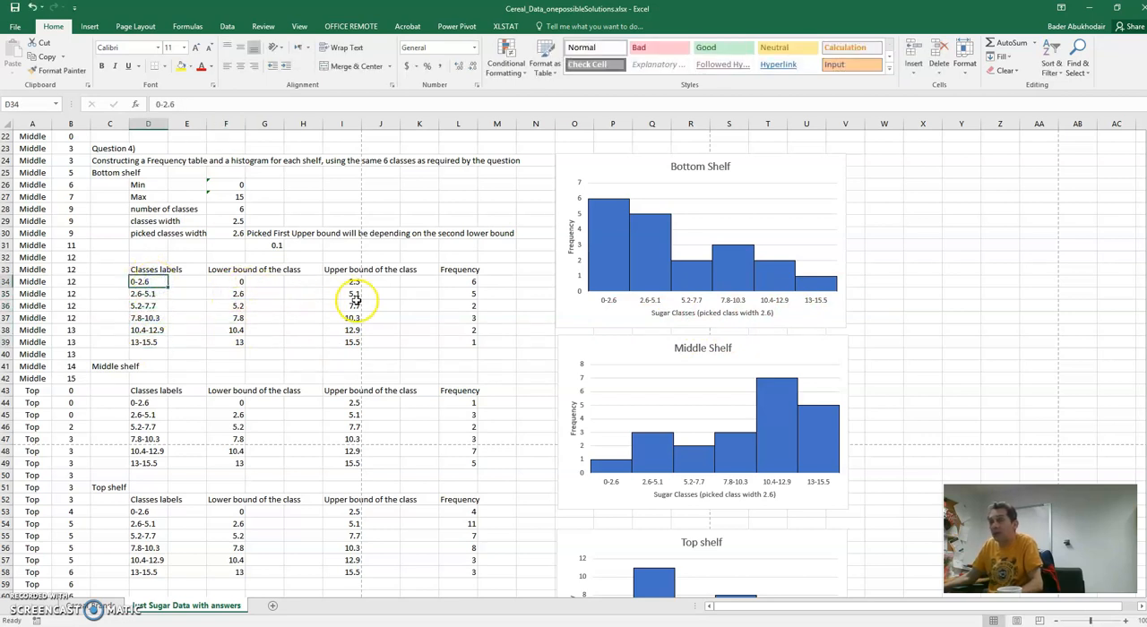
{"action": "double_click", "coordinate": [152, 283]}
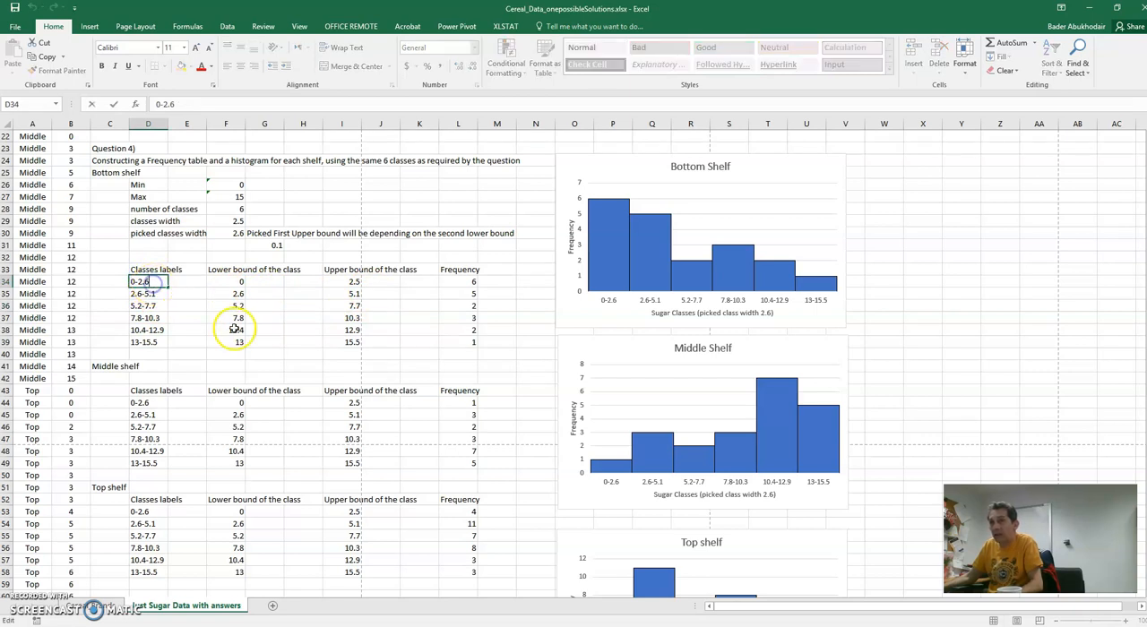
{"action": "left_click", "coordinate": [161, 330]}
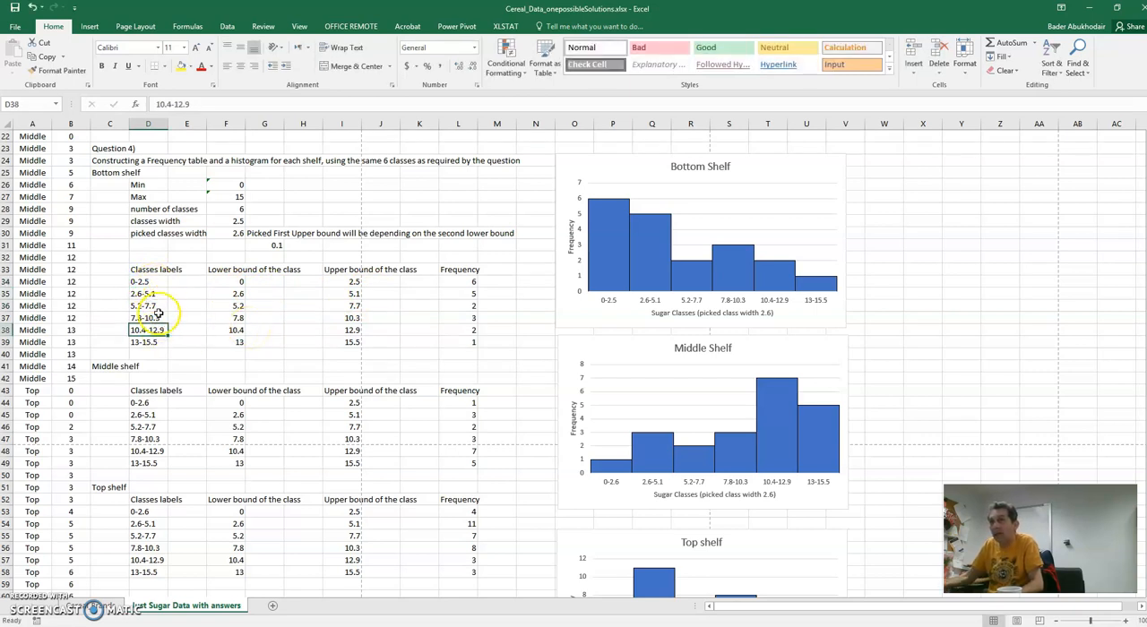
{"action": "left_click", "coordinate": [298, 338]}
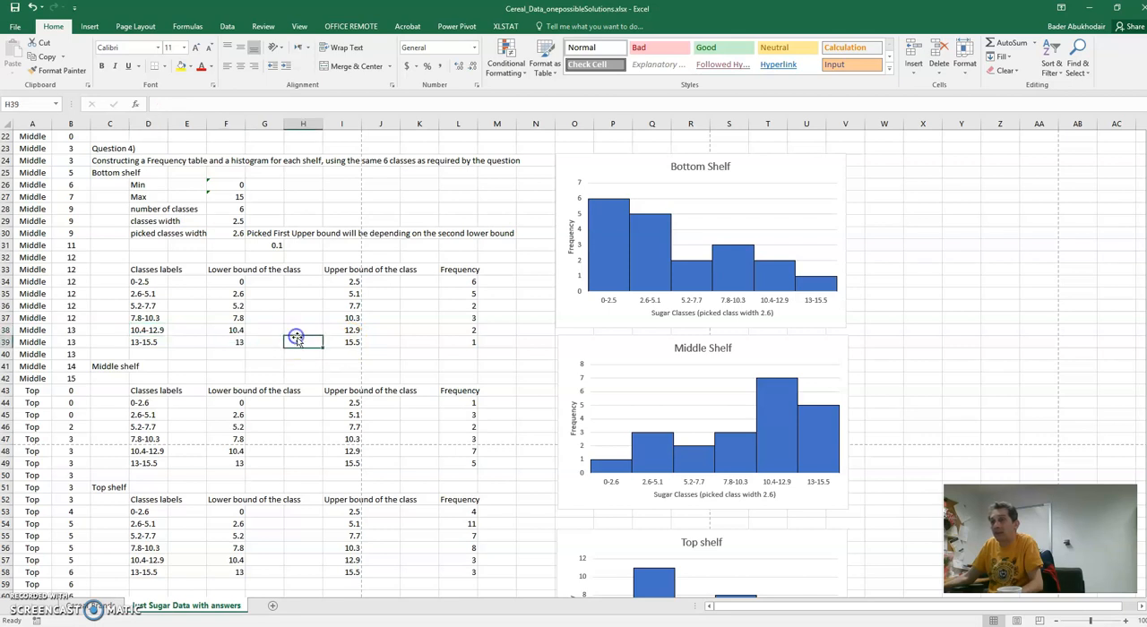
{"action": "scroll", "coordinate": [202, 425], "scroll_direction": "down", "scroll_amount": 1}
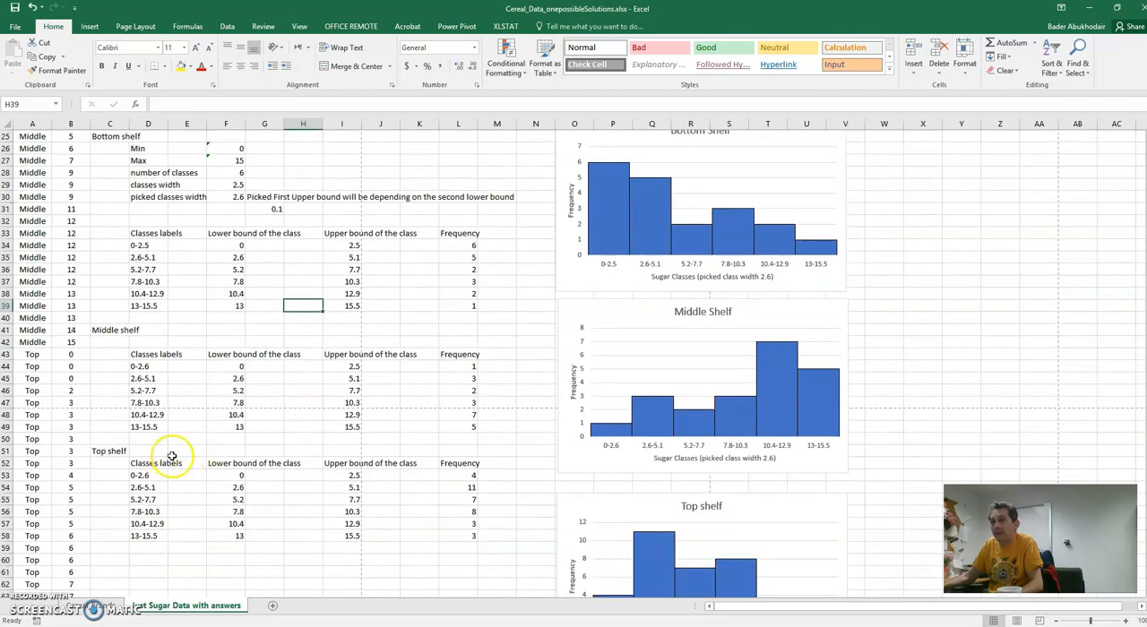
- Correct the first class label of the middle shelf in D44 and the top shelf in D53 to 0-2.5
{"action": "left_click", "coordinate": [158, 367]}
{"action": "type", "text": "0-2."}
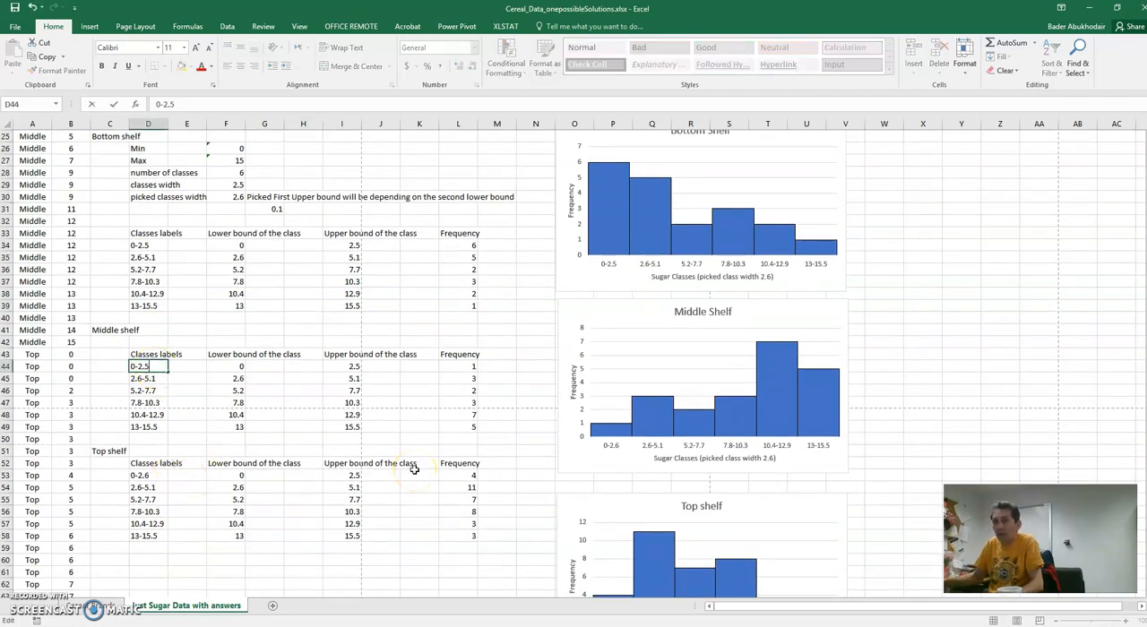
{"action": "left_click", "coordinate": [175, 524]}
{"action": "left_click", "coordinate": [148, 474]}
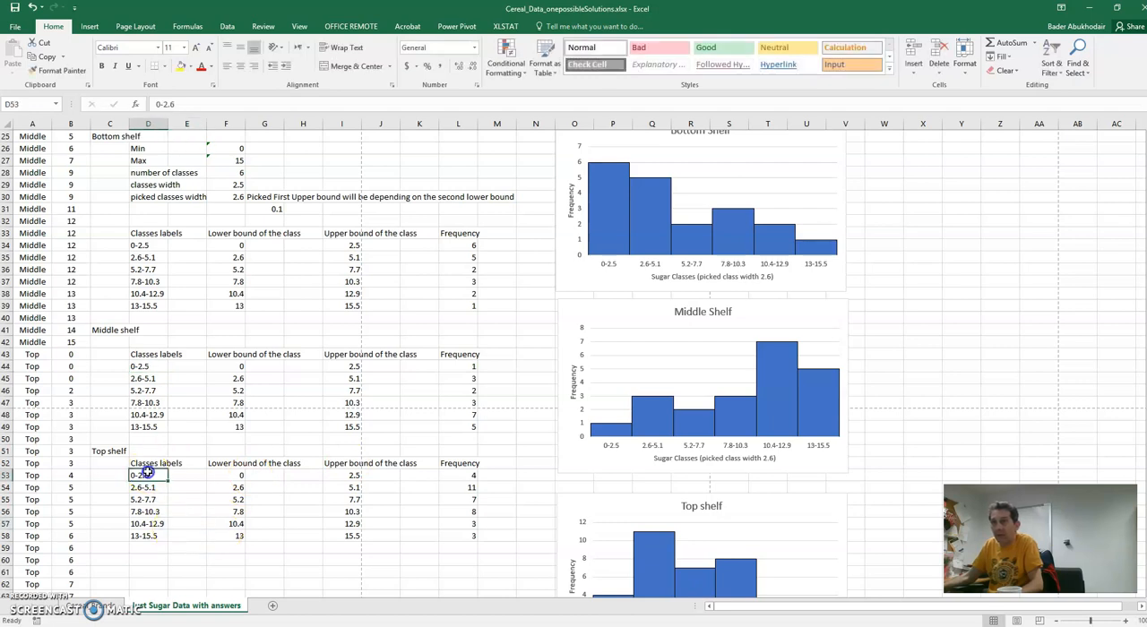
{"action": "double_click", "coordinate": [161, 475]}
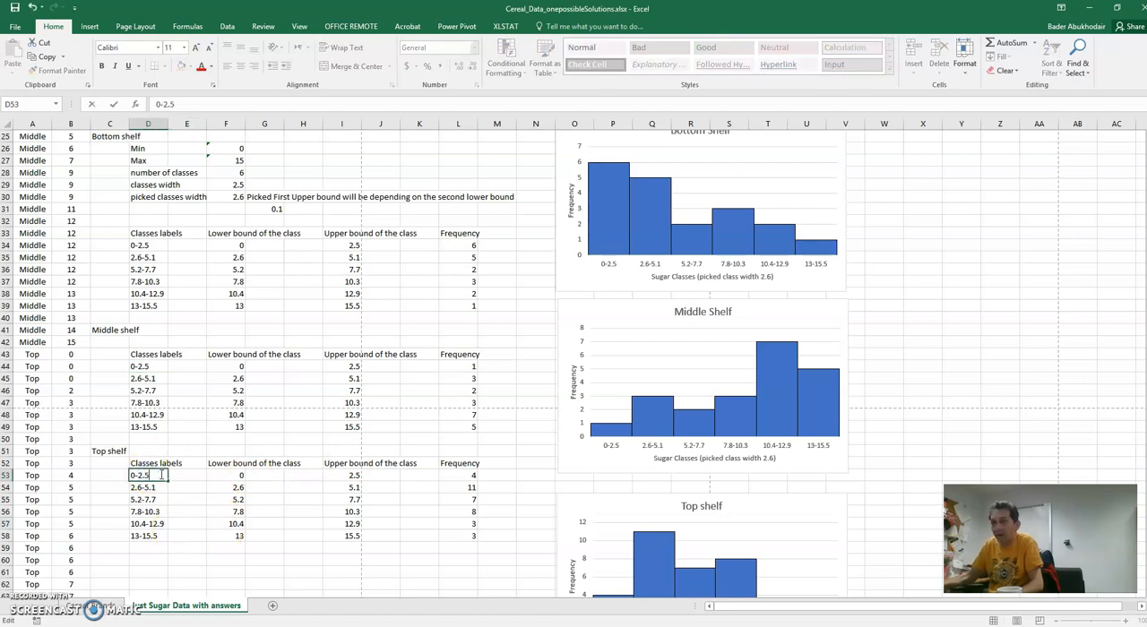
{"action": "left_click", "coordinate": [233, 523]}
- Examine the COUNTIFS frequency formula in L34, including its sugar data range and lower and upper bound criteria
{"action": "scroll", "coordinate": [231, 525], "scroll_direction": "up", "scroll_amount": 3}
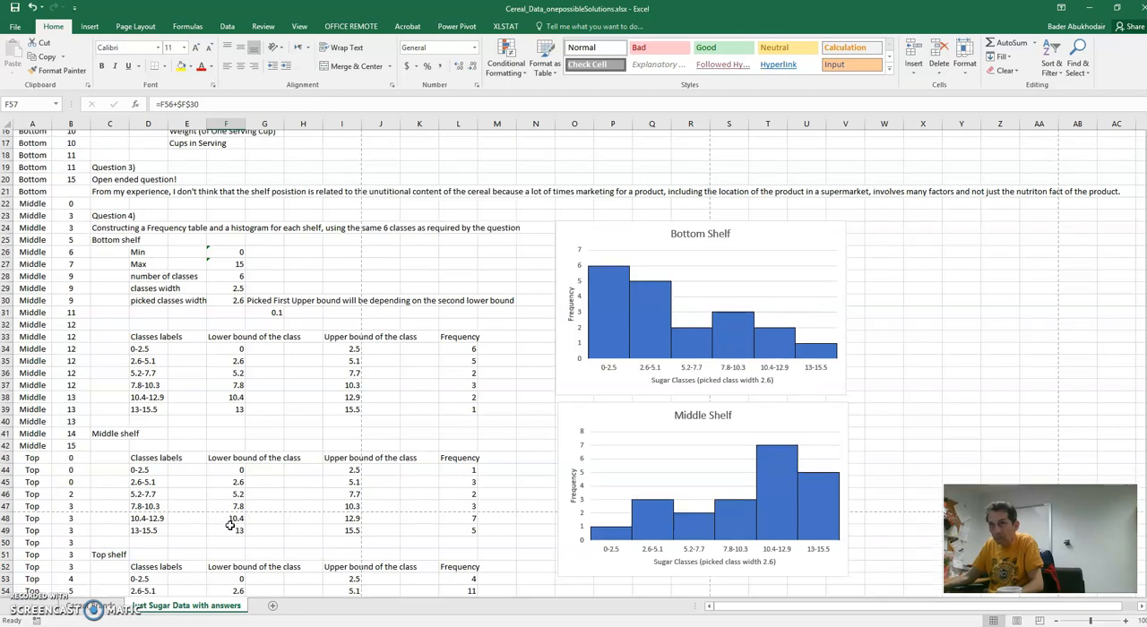
{"action": "scroll", "coordinate": [230, 519], "scroll_direction": "down", "scroll_amount": 1}
{"action": "left_click", "coordinate": [466, 319]}
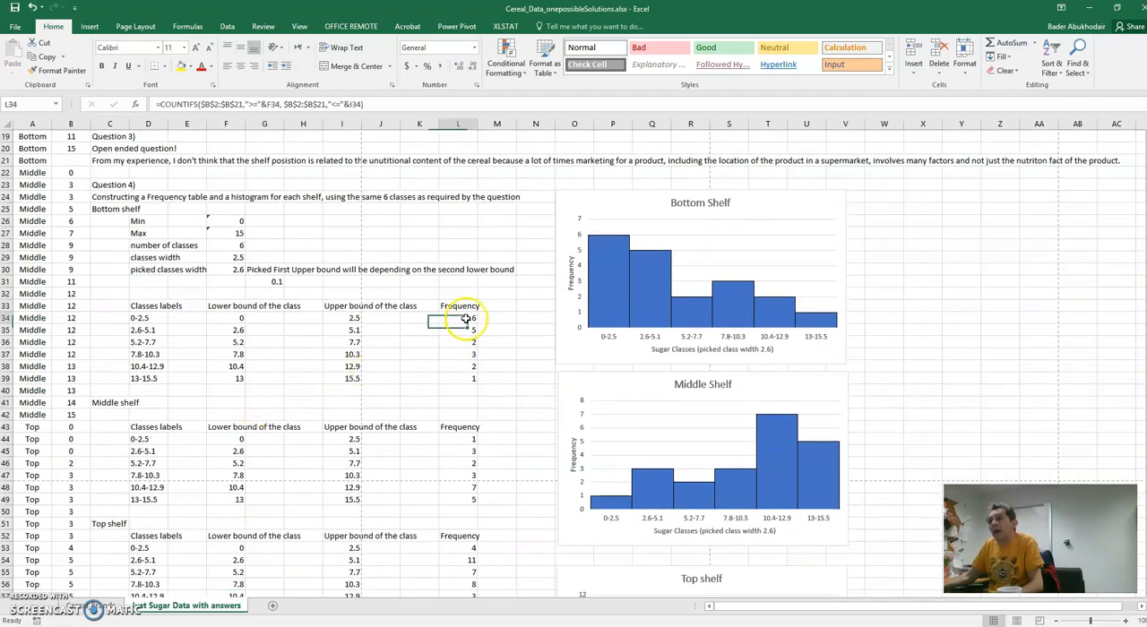
{"action": "double_click", "coordinate": [466, 319]}
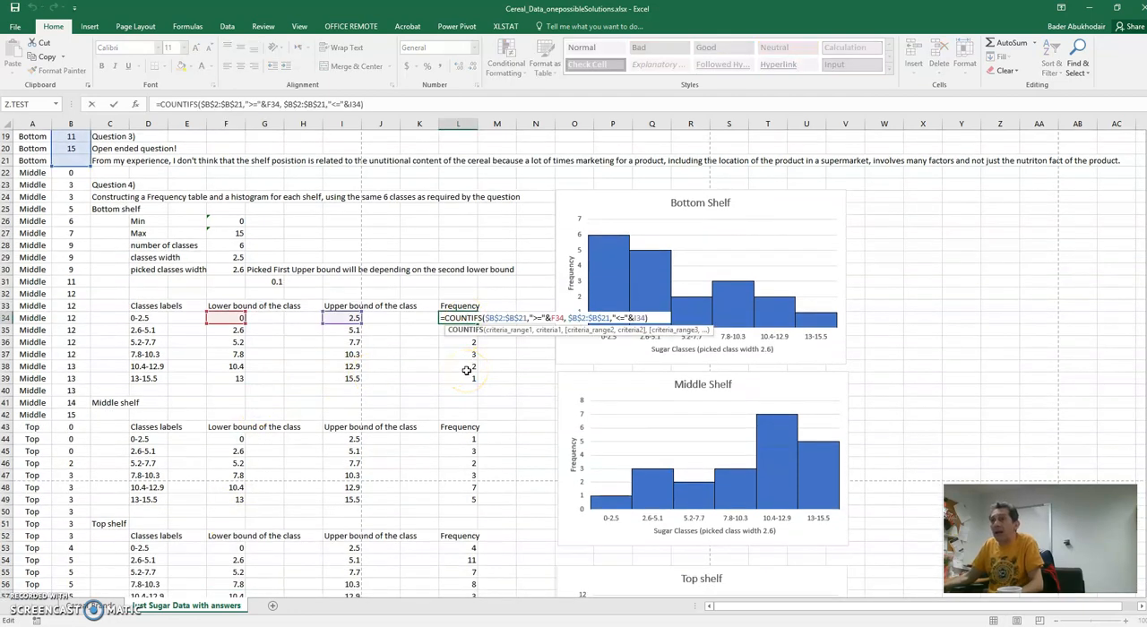
{"action": "scroll", "coordinate": [467, 370], "scroll_direction": "up", "scroll_amount": 1}
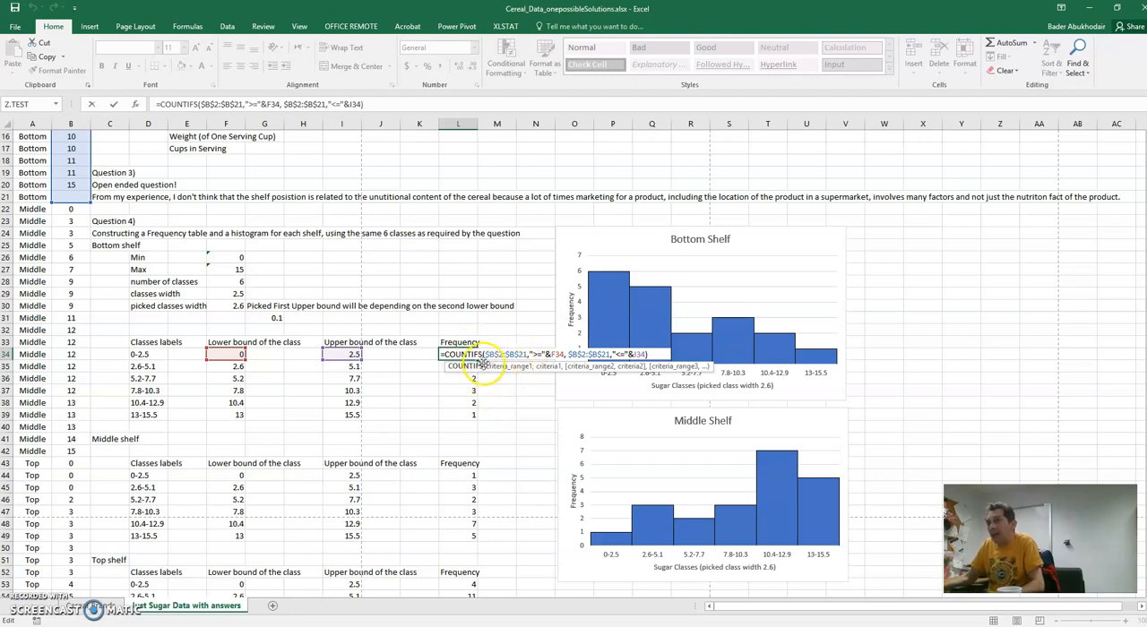
{"action": "scroll", "coordinate": [204, 323], "scroll_direction": "up", "scroll_amount": 5}
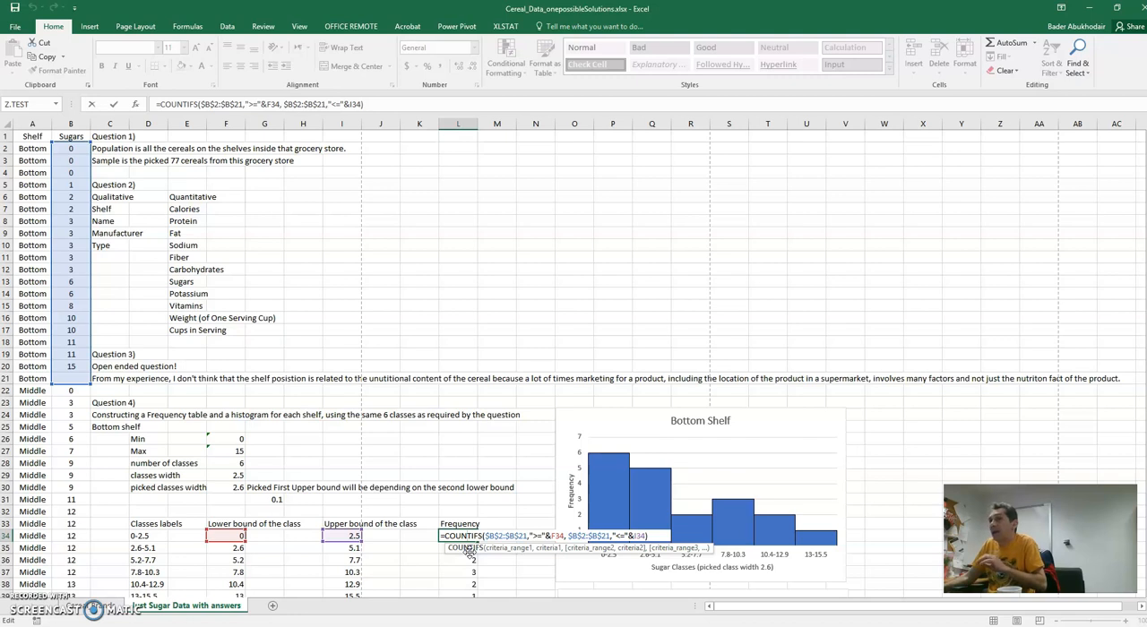
{"action": "left_click", "coordinate": [636, 535]}
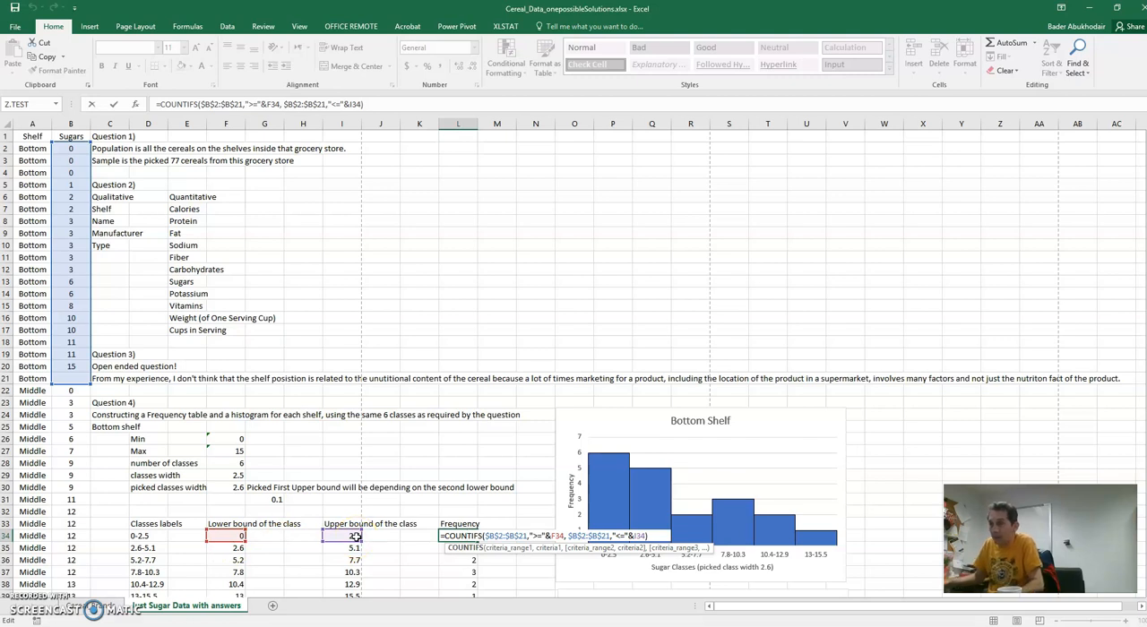
{"action": "key", "text": "Return"}
- Fill the bottom shelf's frequency formula from L34 down through L39
{"action": "scroll", "coordinate": [344, 513], "scroll_direction": "down", "scroll_amount": 3}
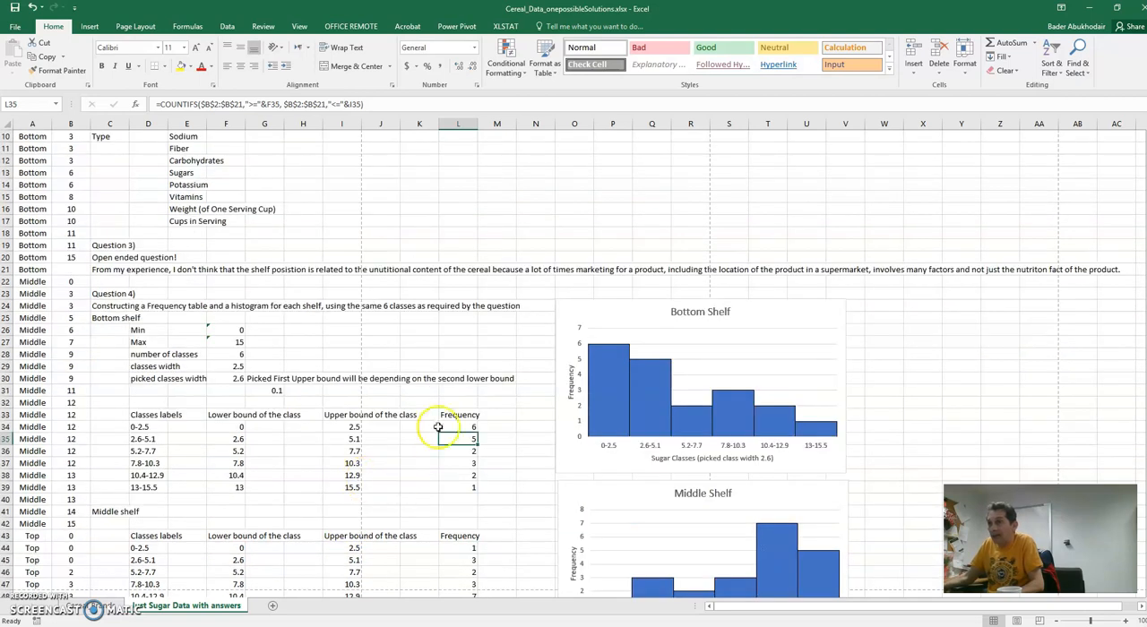
{"action": "left_click", "coordinate": [453, 427]}
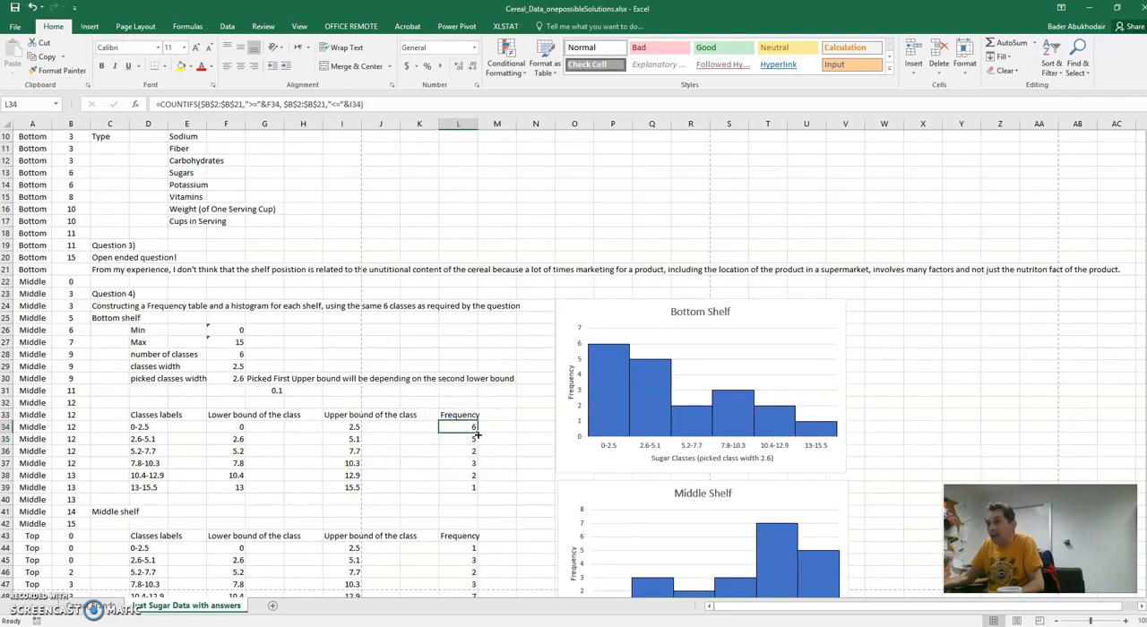
{"action": "left_click_drag", "start_coordinate": [477, 434], "coordinate": [476, 497]}
- Examine the filled frequency formulas in L35 and L36 and the class bounds they reference
{"action": "double_click", "coordinate": [452, 439]}
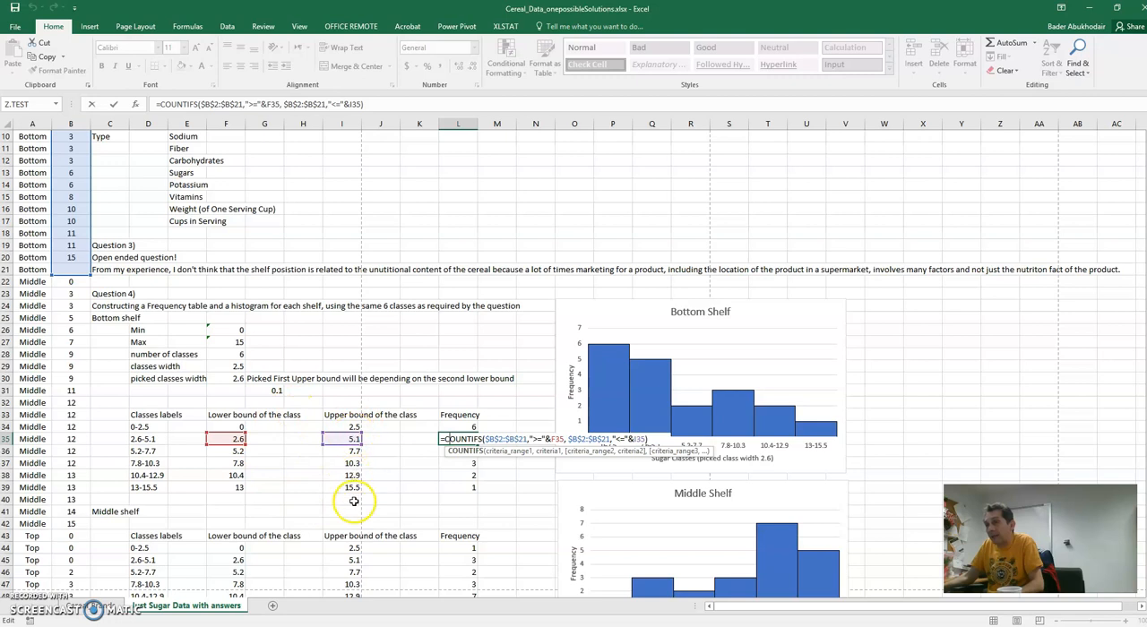
{"action": "left_click", "coordinate": [468, 452]}
{"action": "double_click", "coordinate": [466, 450]}
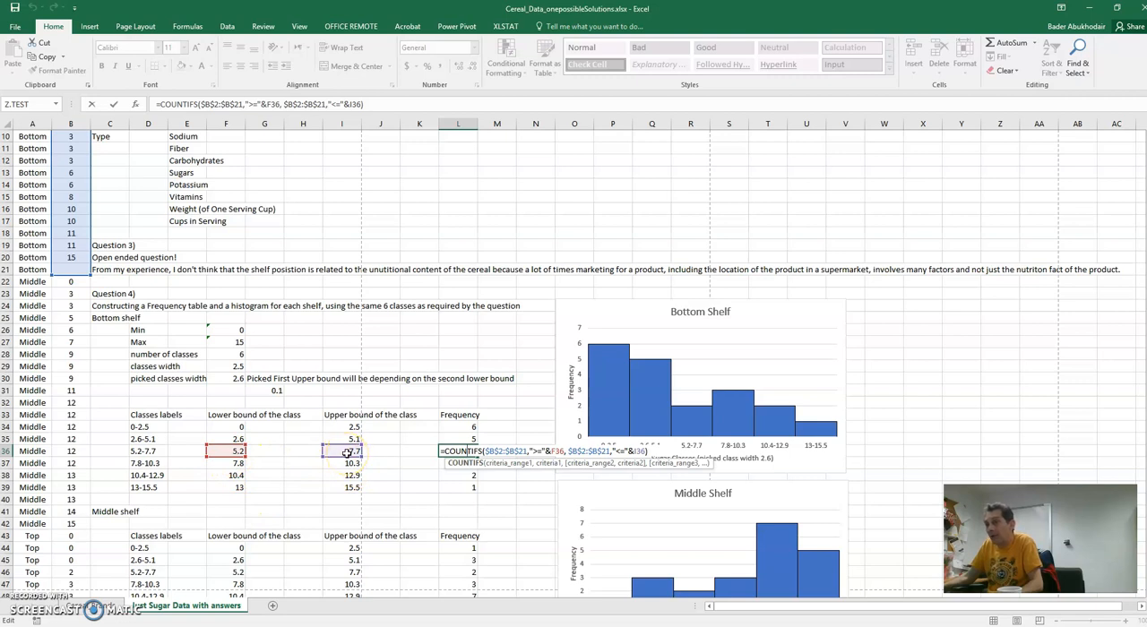
{"action": "left_click", "coordinate": [417, 499]}
{"action": "scroll", "coordinate": [476, 491], "scroll_direction": "down", "scroll_amount": 1}
{"action": "scroll", "coordinate": [488, 502], "scroll_direction": "up", "scroll_amount": 1}
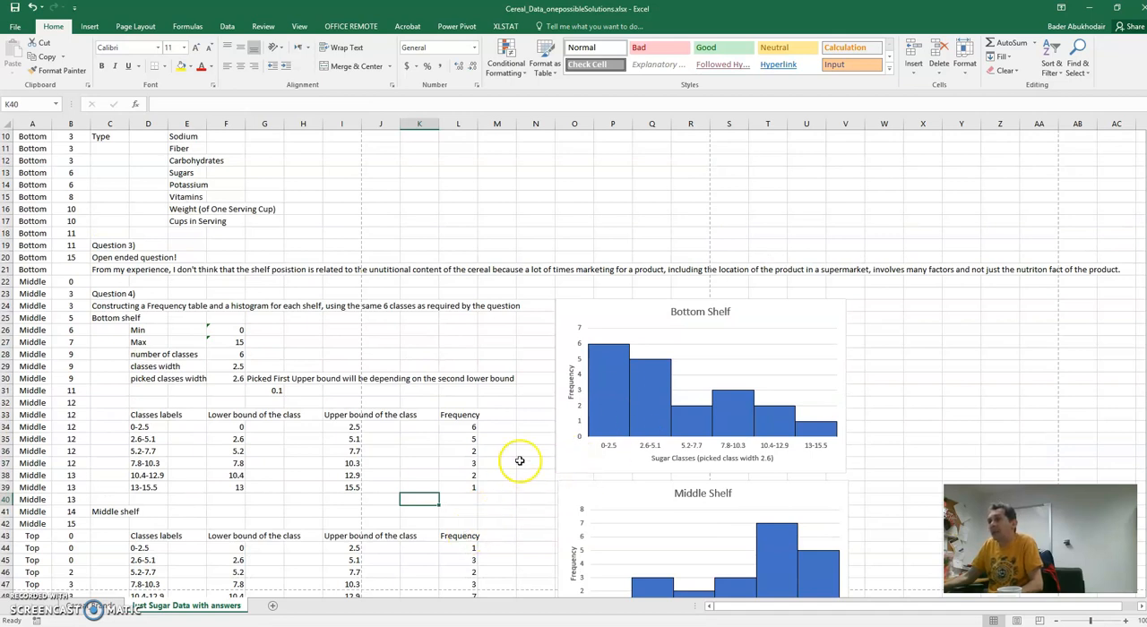
{"action": "left_click", "coordinate": [491, 485]}
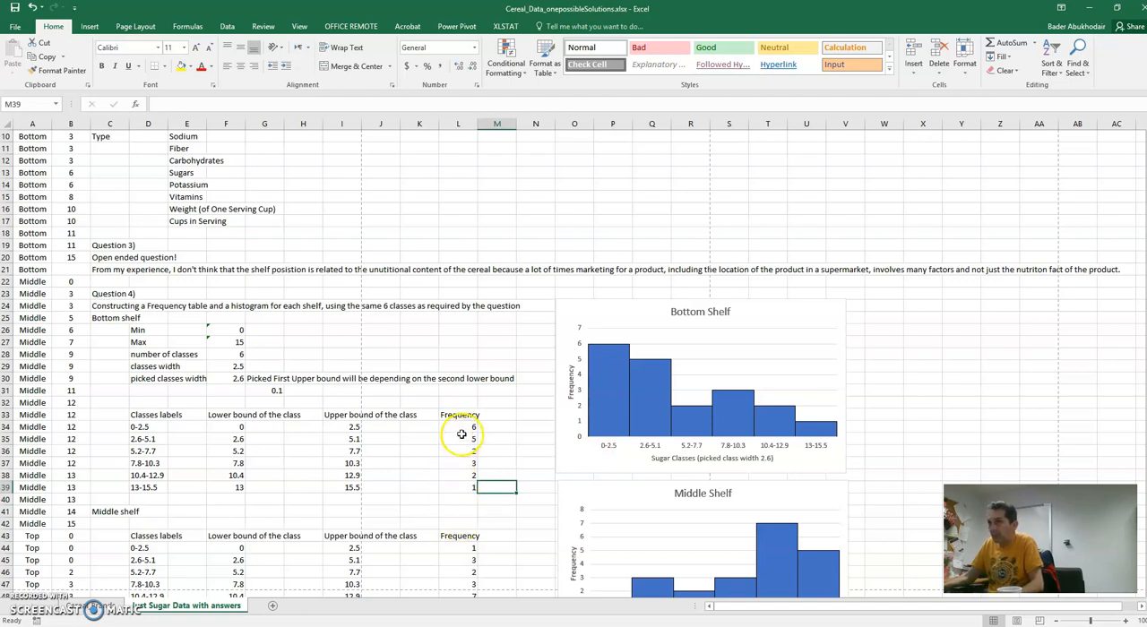
- Try a clustered column chart of the bottom shelf's frequencies with their header, L33:L39, and undo its insertion
{"action": "left_click_drag", "start_coordinate": [455, 428], "coordinate": [451, 485]}
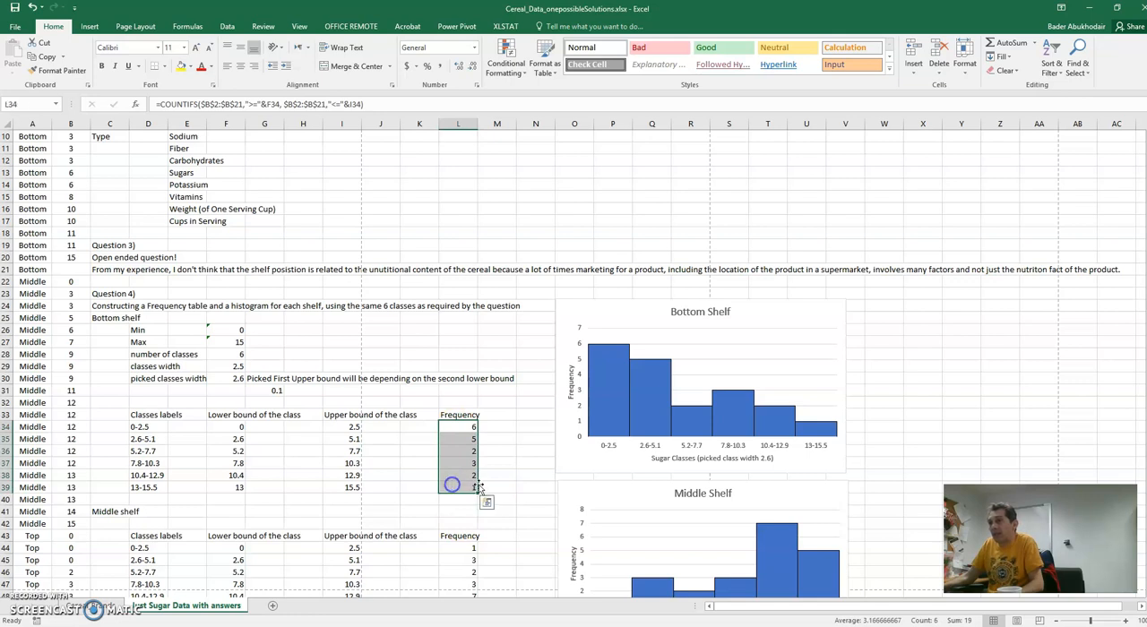
{"action": "left_click_drag", "start_coordinate": [453, 416], "coordinate": [451, 485]}
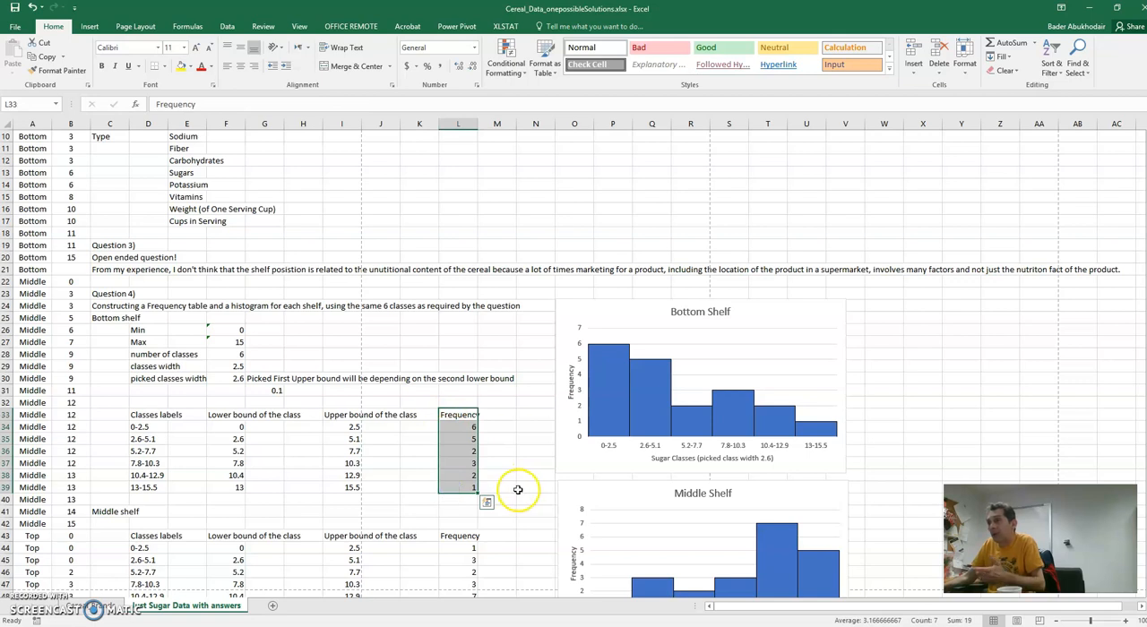
{"action": "left_click", "coordinate": [89, 26]}
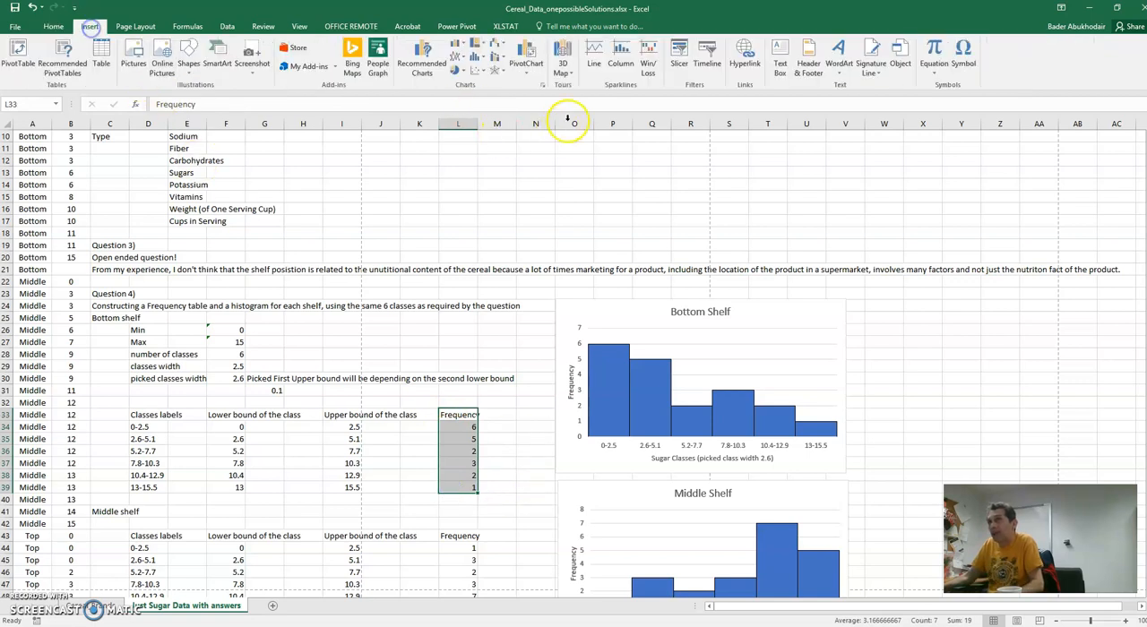
{"action": "left_click", "coordinate": [465, 49]}
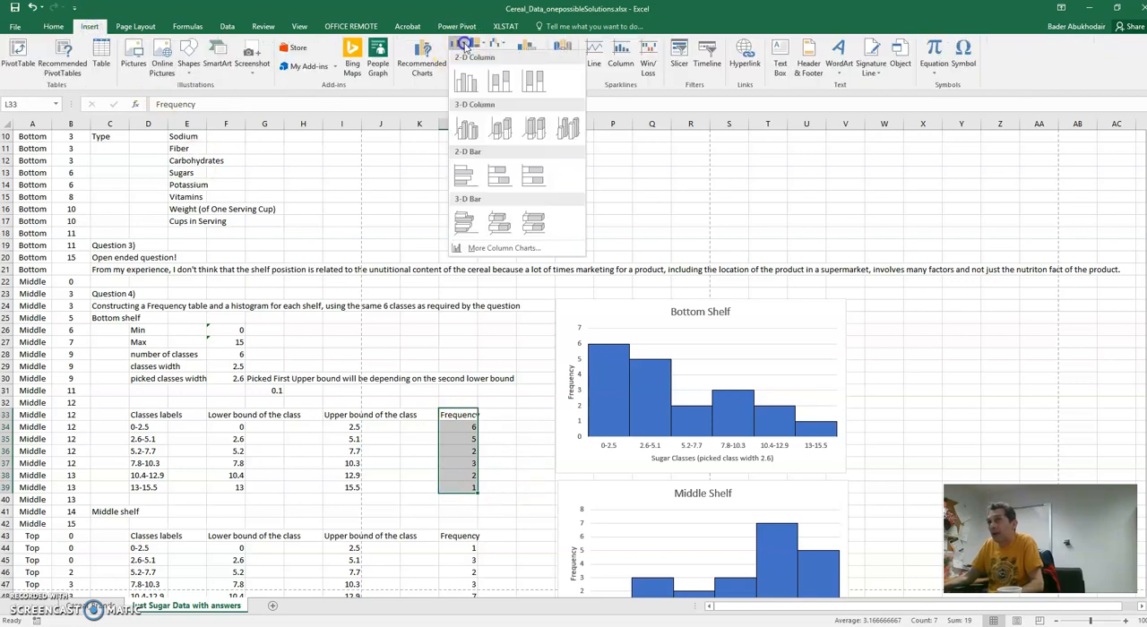
{"action": "left_click", "coordinate": [462, 86]}
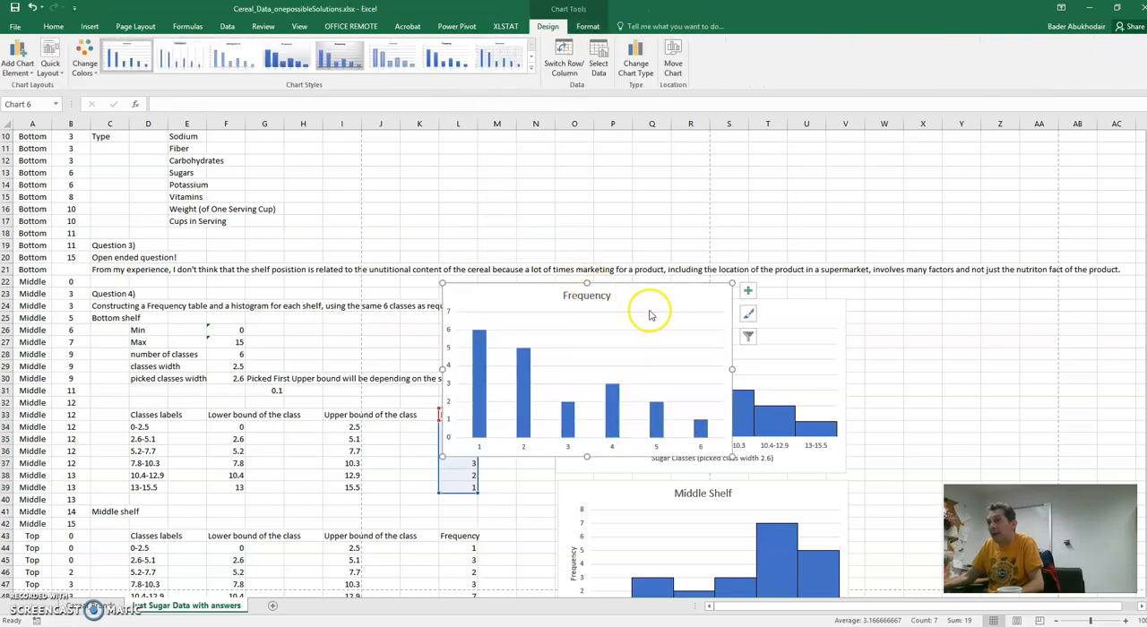
{"action": "left_click_drag", "start_coordinate": [654, 315], "coordinate": [826, 210]}
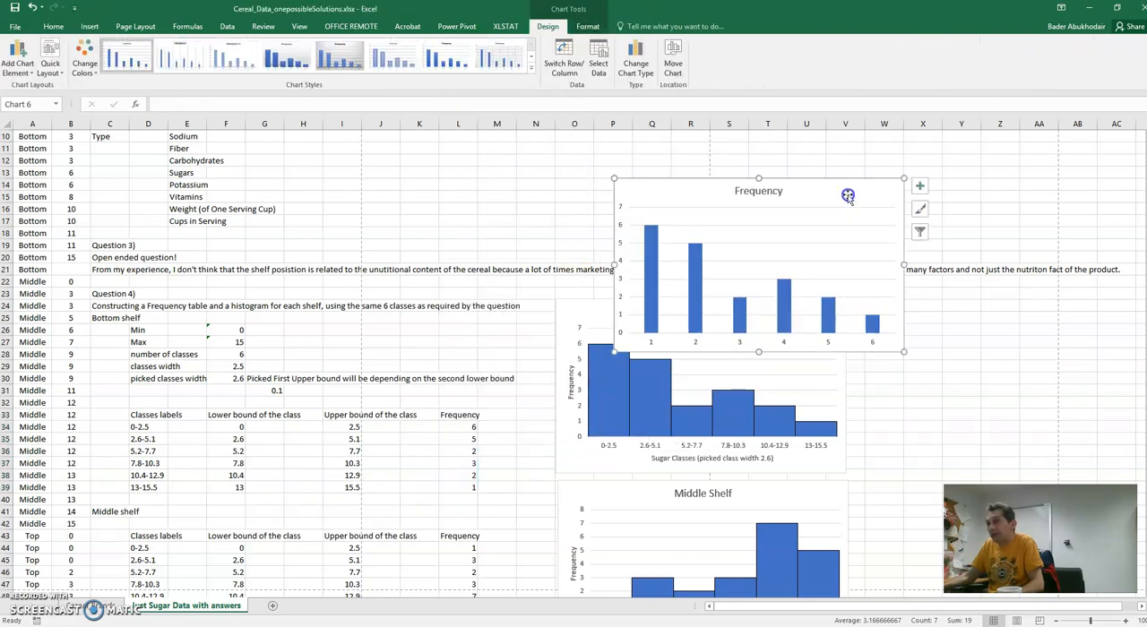
{"action": "left_click", "coordinate": [757, 193]}
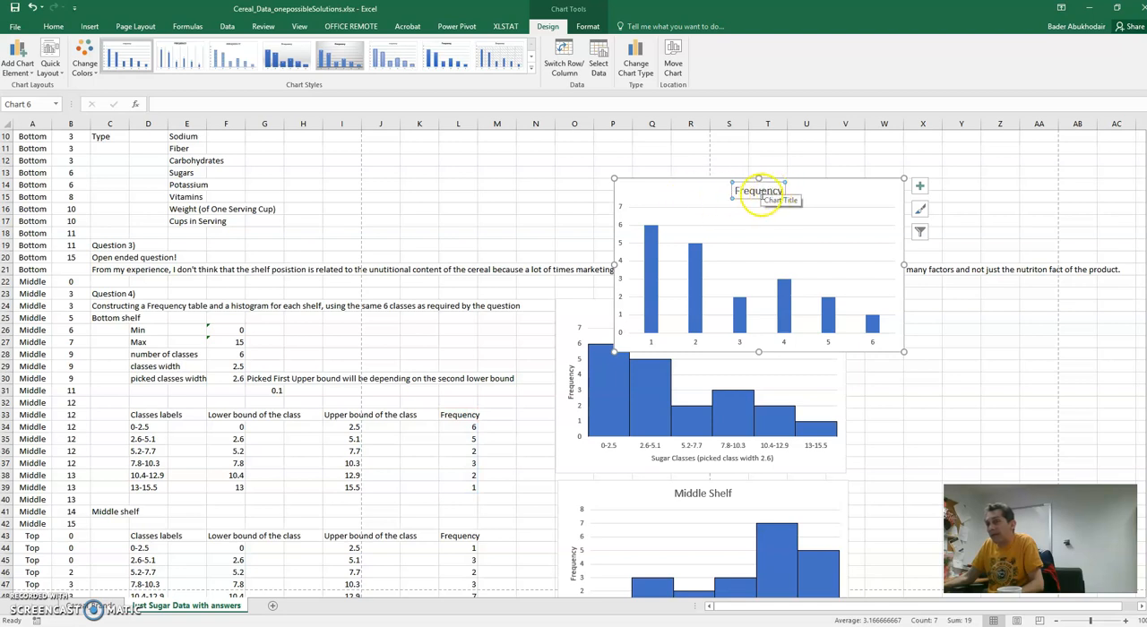
{"action": "left_click", "coordinate": [793, 224]}
{"action": "key", "text": "ctrl+z"}
{"action": "key", "text": "ctrl+z"}
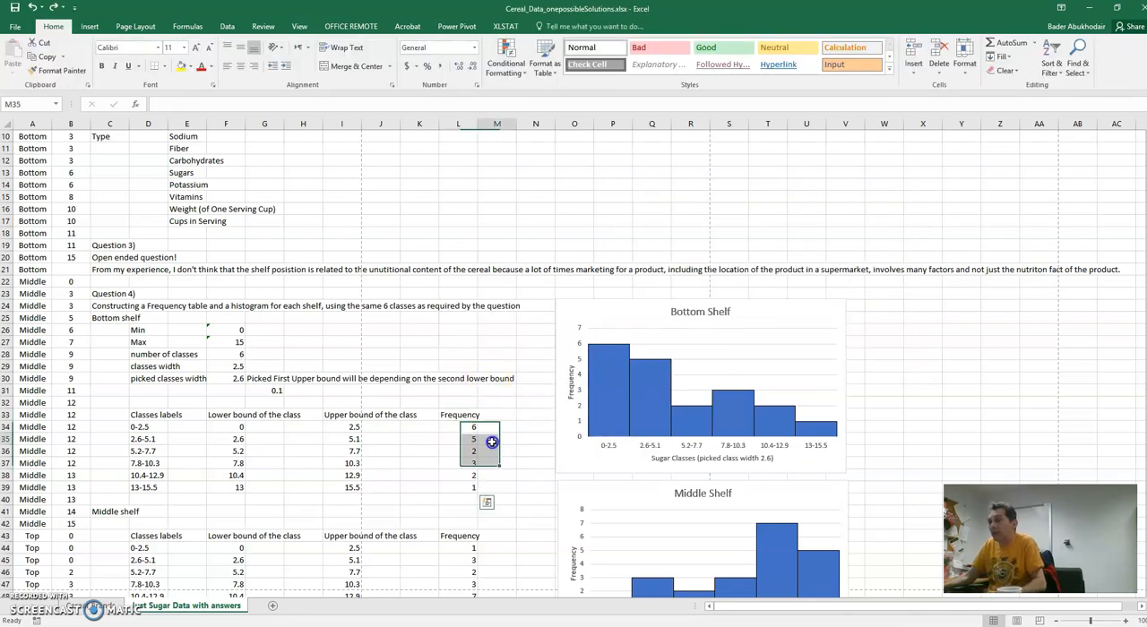
- Insert a clustered column chart from the bottom shelf's frequency values L34:L39 and move it above the Bottom Shelf histogram
{"action": "left_click_drag", "start_coordinate": [456, 427], "coordinate": [457, 488]}
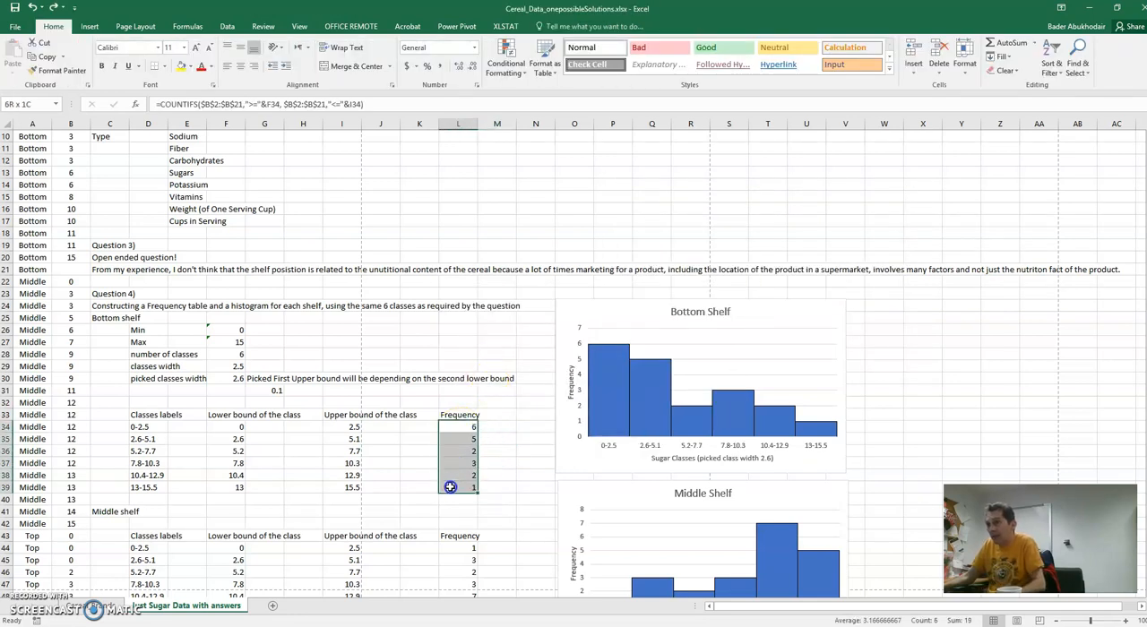
{"action": "left_click", "coordinate": [93, 28]}
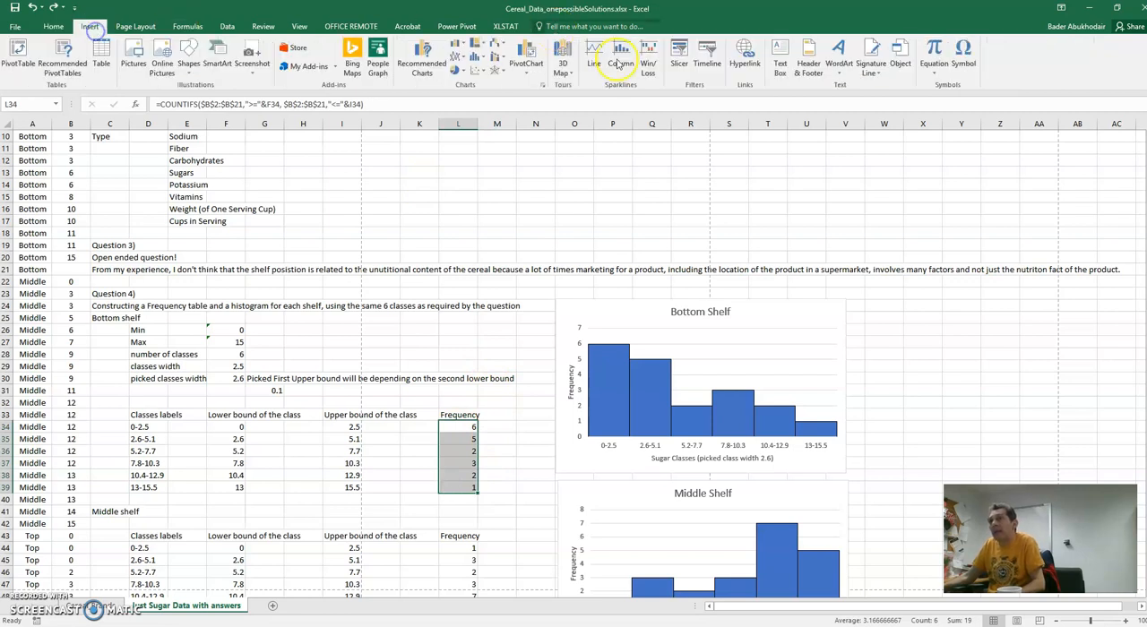
{"action": "left_click", "coordinate": [463, 48]}
{"action": "left_click", "coordinate": [466, 84]}
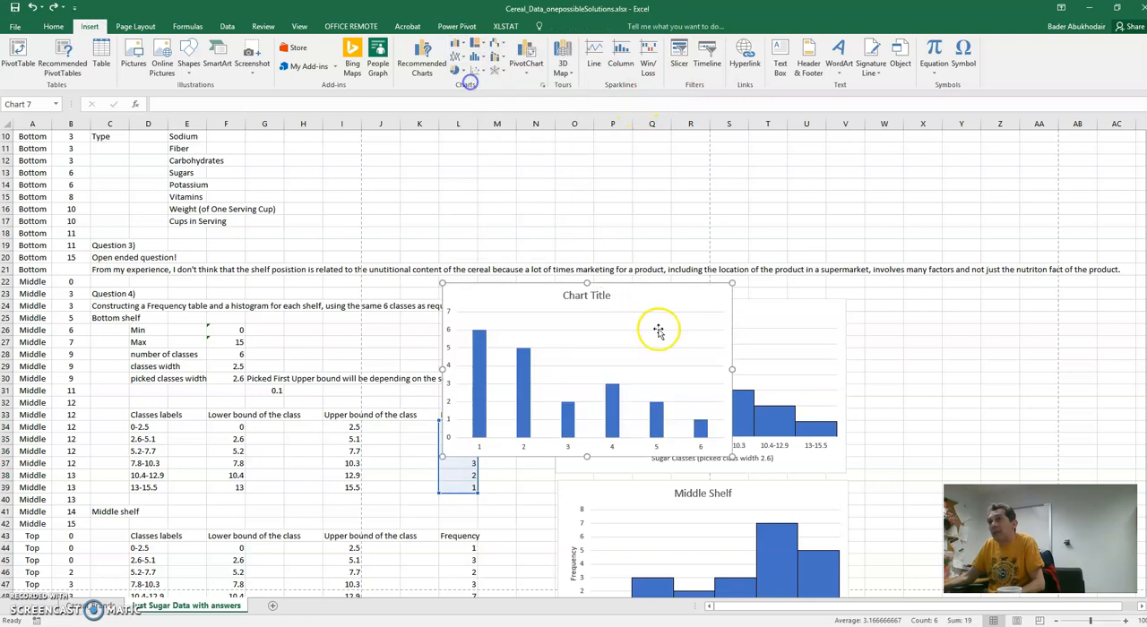
{"action": "left_click_drag", "start_coordinate": [654, 302], "coordinate": [736, 193]}
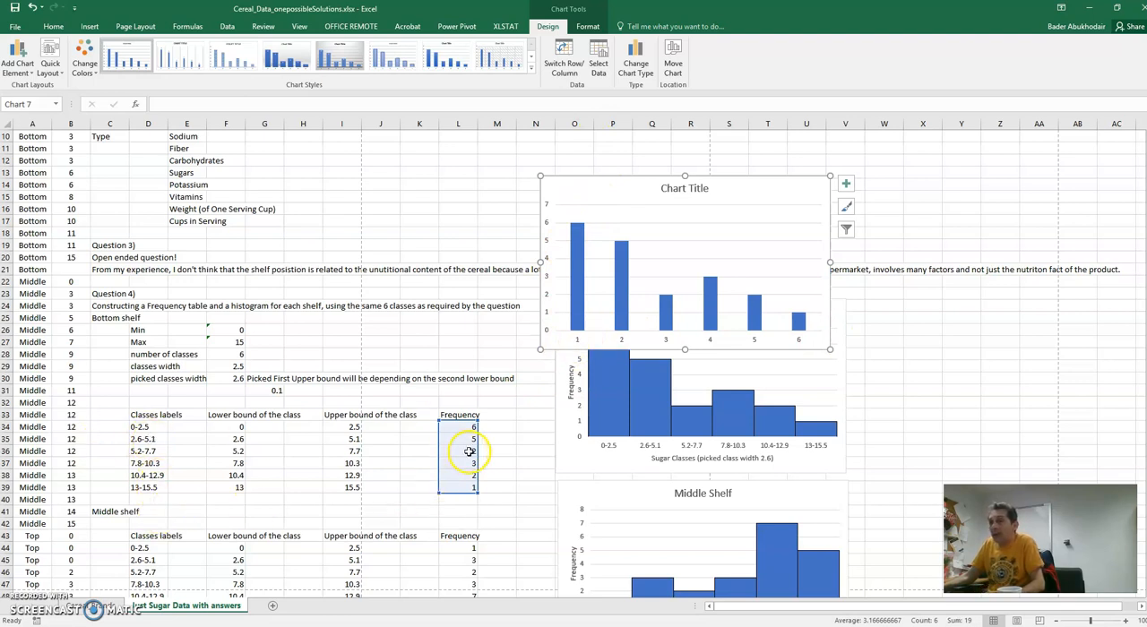
- Set the new chart's horizontal axis labels to the bottom shelf's class labels in D34:D39
{"action": "mouse_move", "coordinate": [576, 283]}
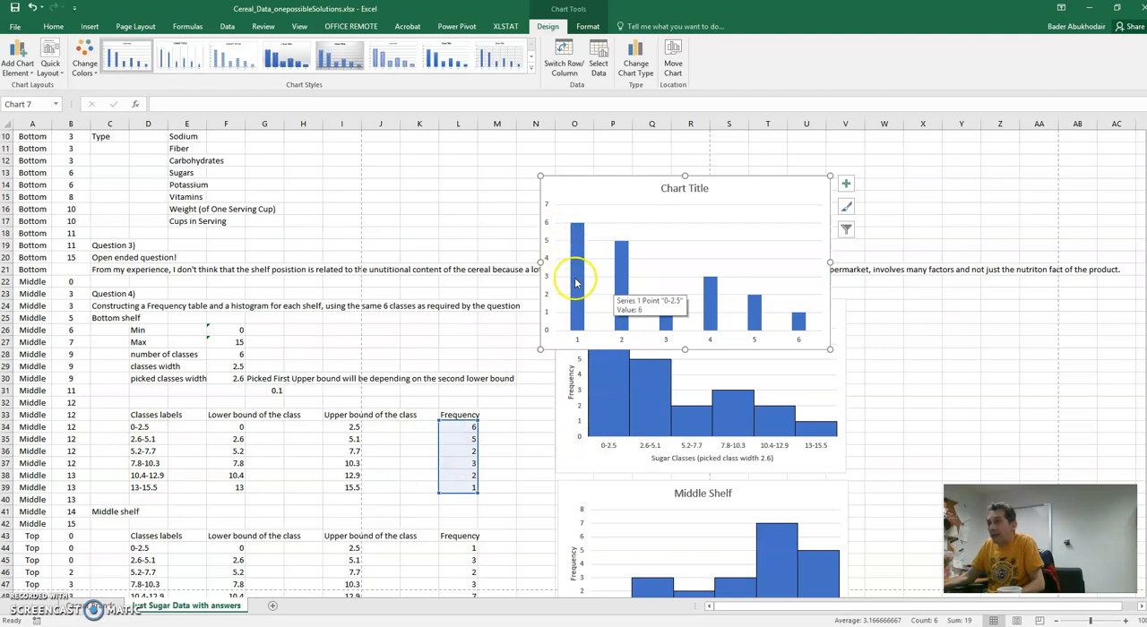
{"action": "left_click", "coordinate": [577, 340]}
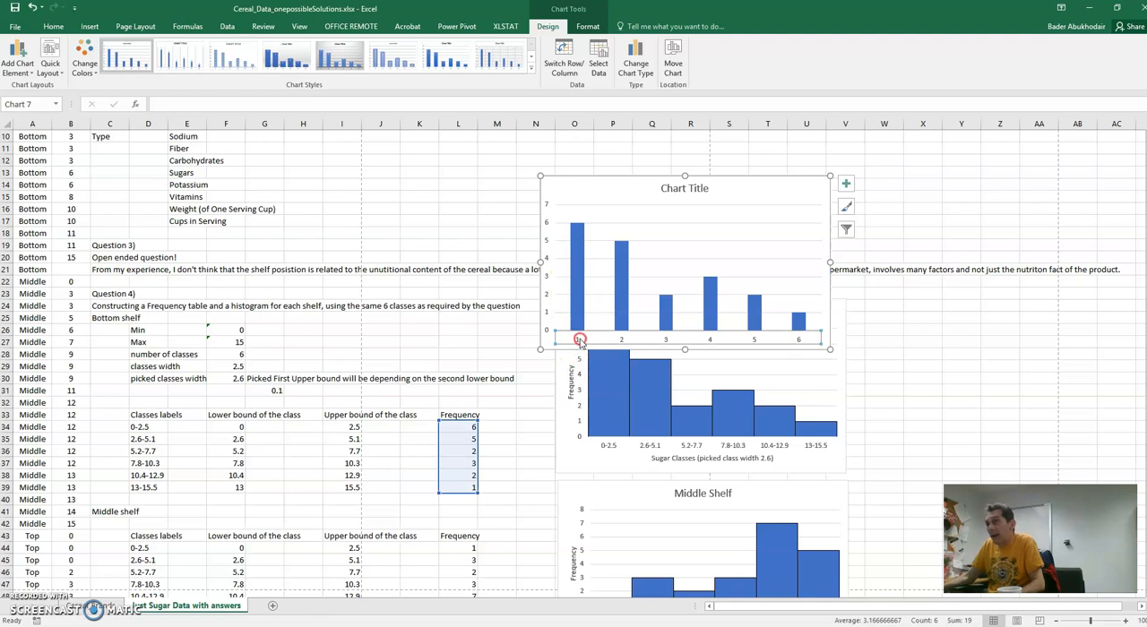
{"action": "right_click", "coordinate": [579, 341]}
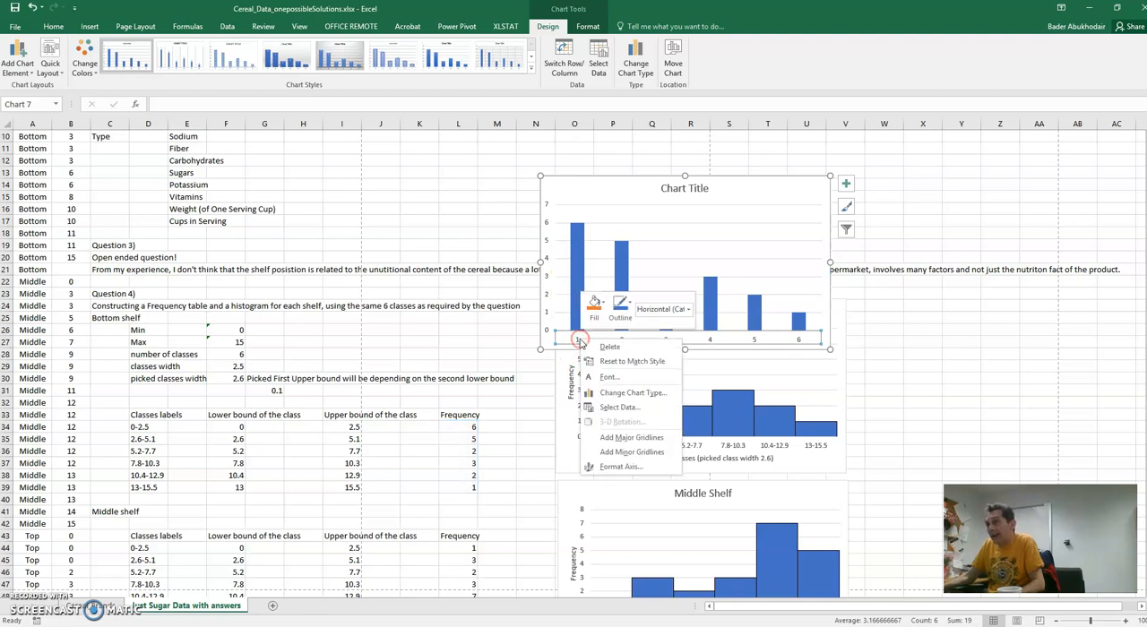
{"action": "left_click", "coordinate": [627, 411]}
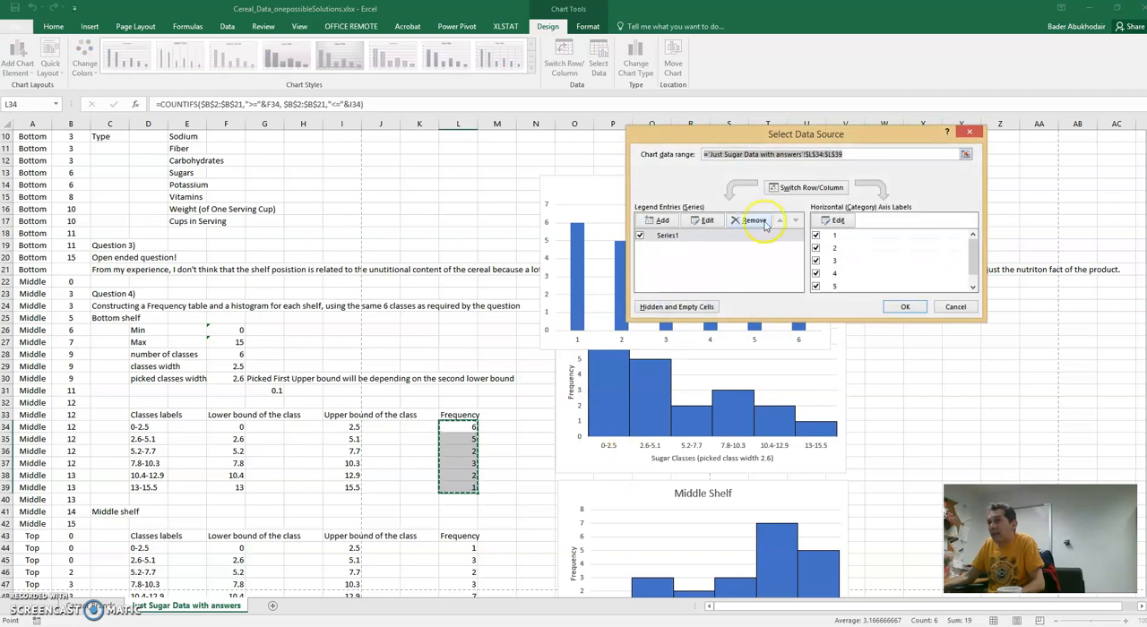
{"action": "left_click", "coordinate": [835, 222]}
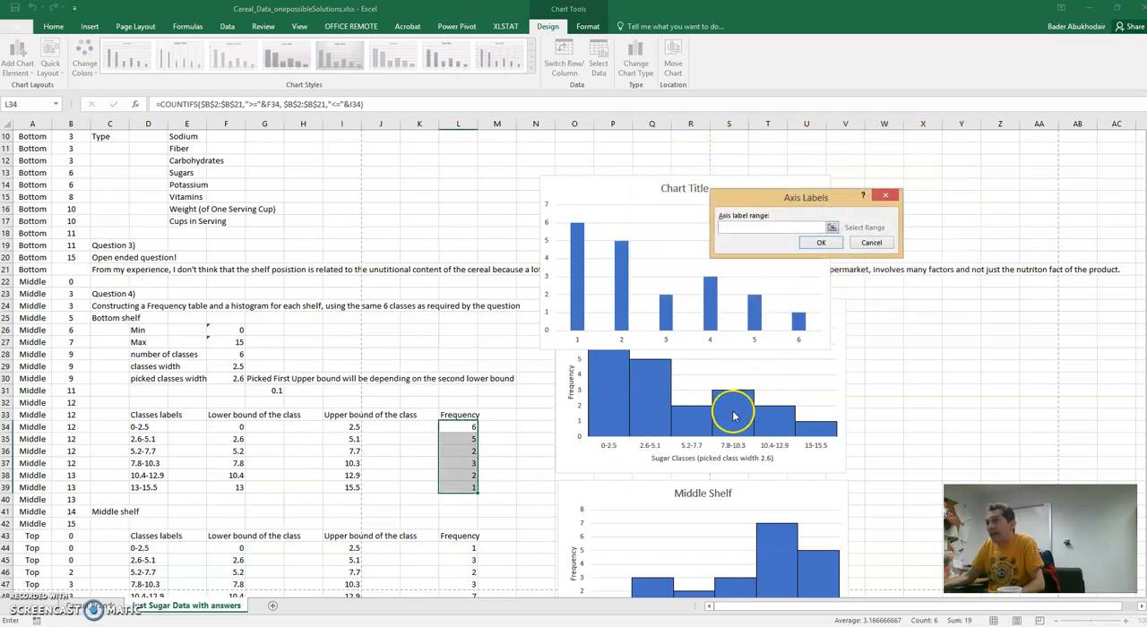
{"action": "left_click_drag", "start_coordinate": [154, 428], "coordinate": [154, 492]}
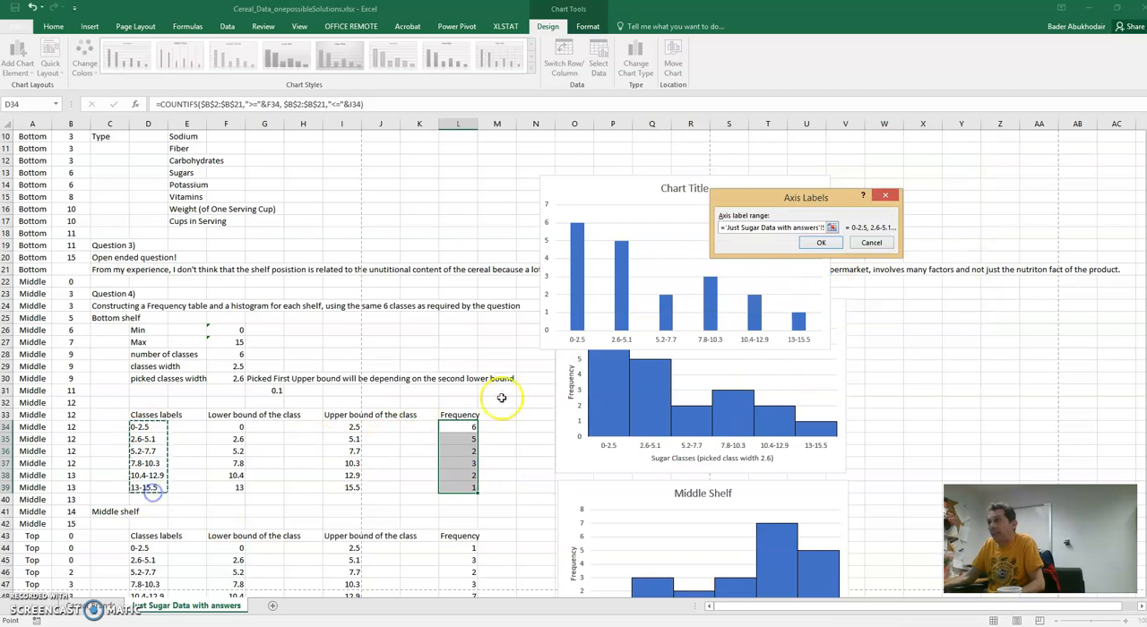
{"action": "left_click", "coordinate": [821, 244]}
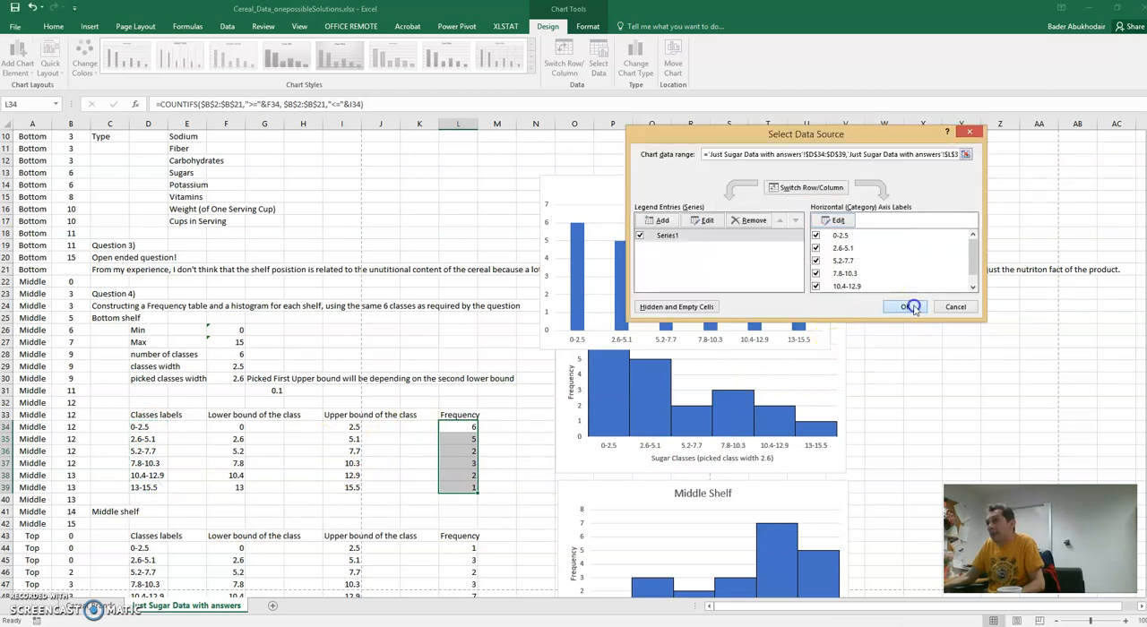
{"action": "left_click", "coordinate": [910, 307]}
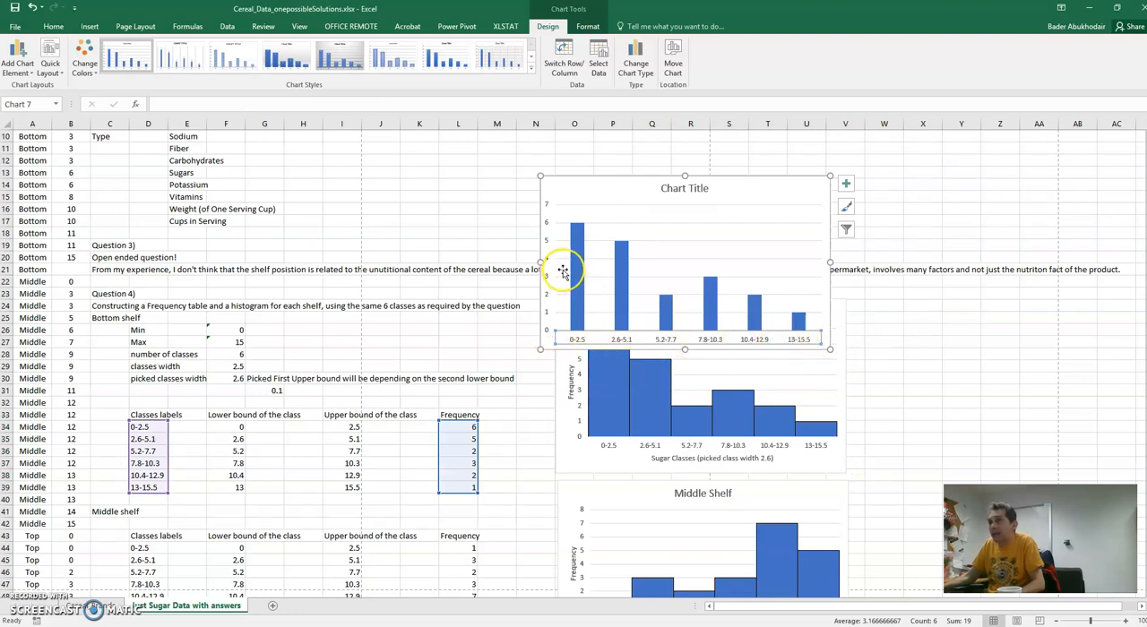
- Add axis titles and data labels to the new bottom shelf column chart
{"action": "left_click", "coordinate": [851, 179]}
{"action": "left_click", "coordinate": [876, 207]}
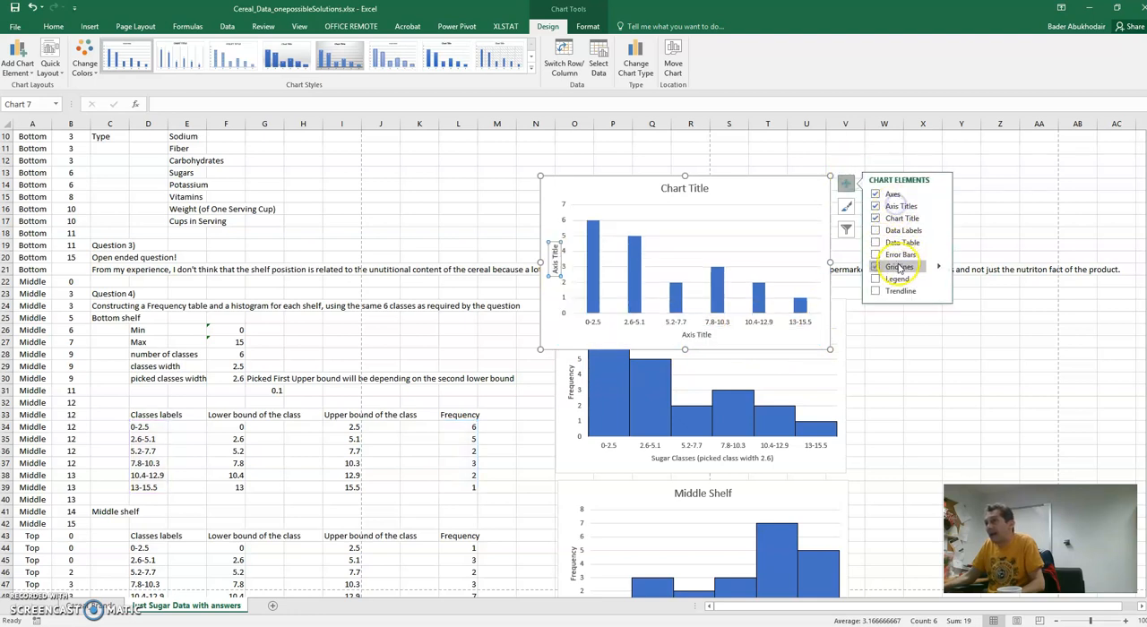
{"action": "left_click", "coordinate": [899, 232]}
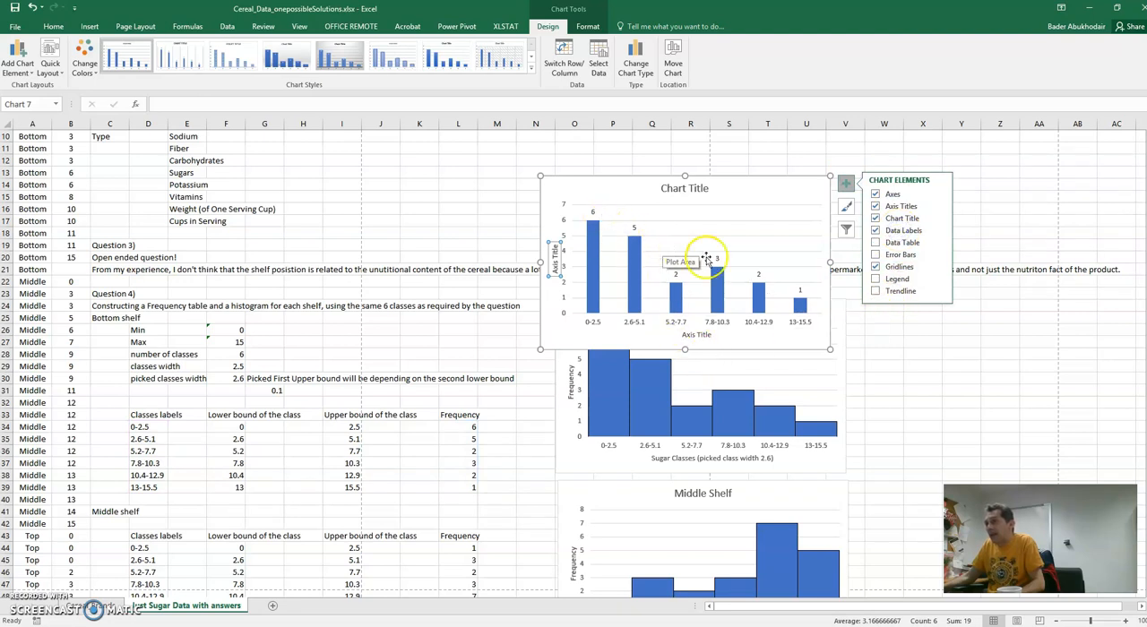
{"action": "left_click", "coordinate": [988, 163]}
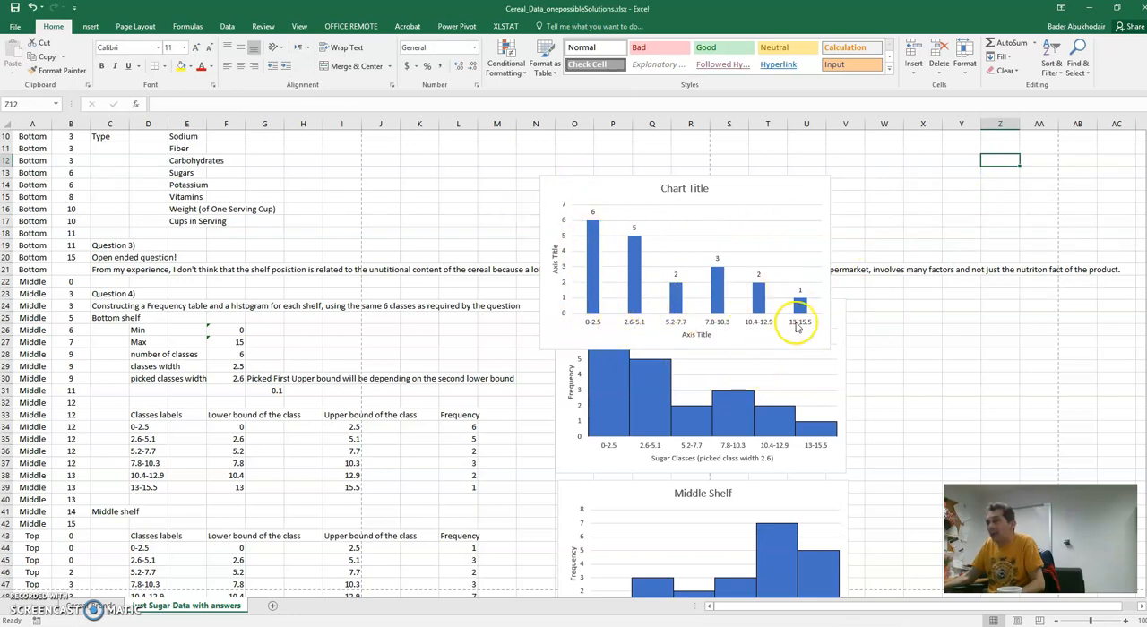
- Set the new chart's horizontal axis title to "Sugar classes"
{"action": "double_click", "coordinate": [696, 336]}
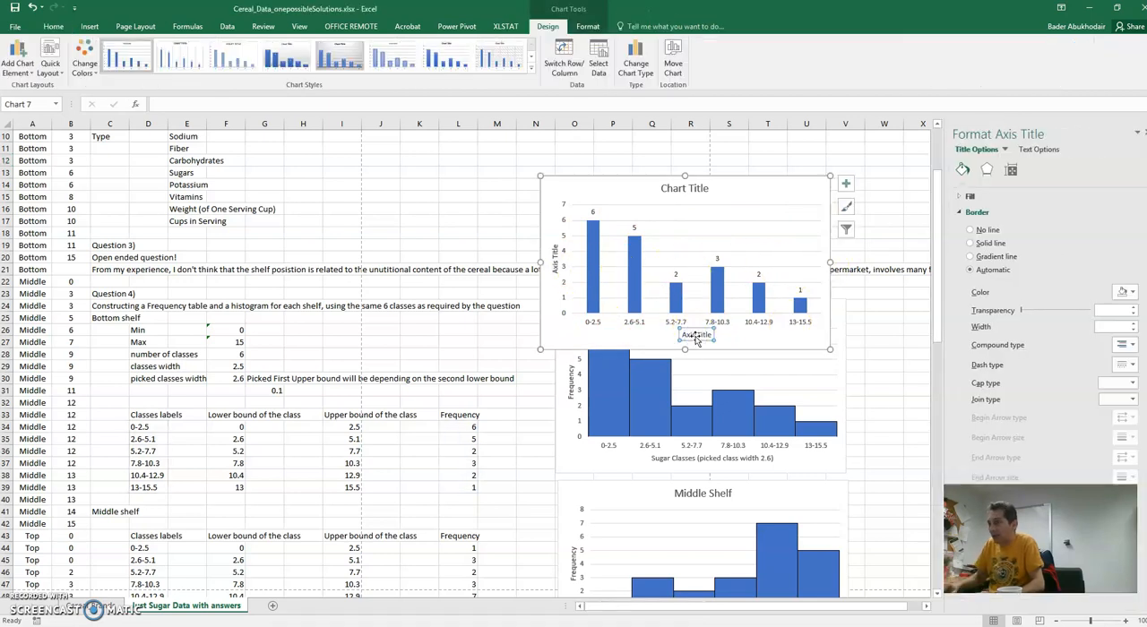
{"action": "left_click", "coordinate": [698, 336]}
{"action": "left_click_drag", "start_coordinate": [713, 336], "coordinate": [664, 335]}
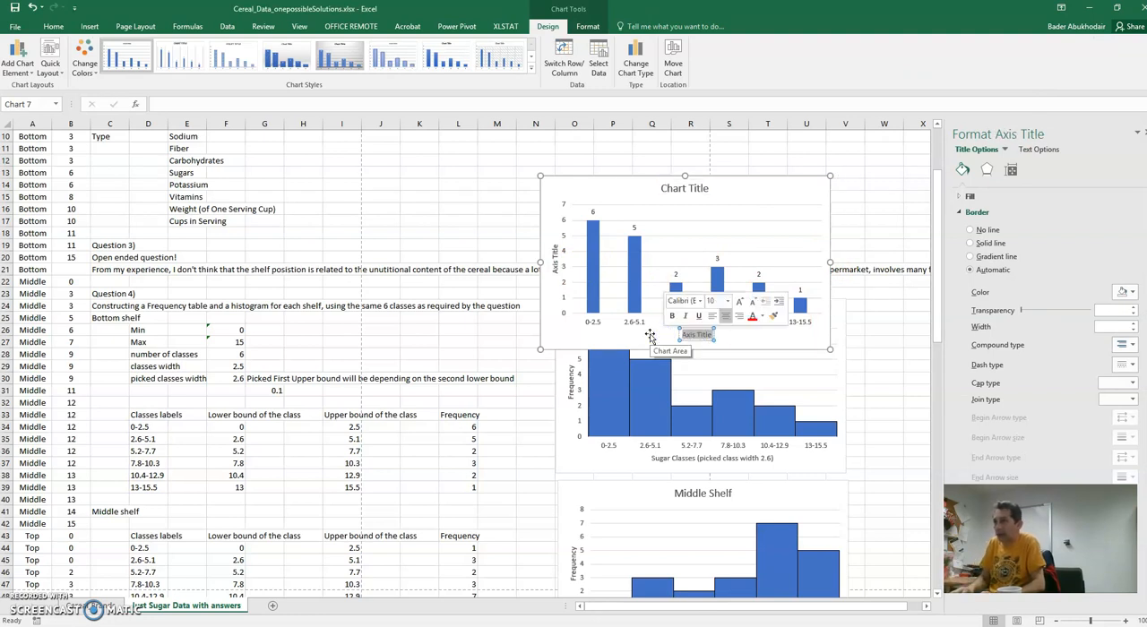
{"action": "type", "text": "Sugar classes"}
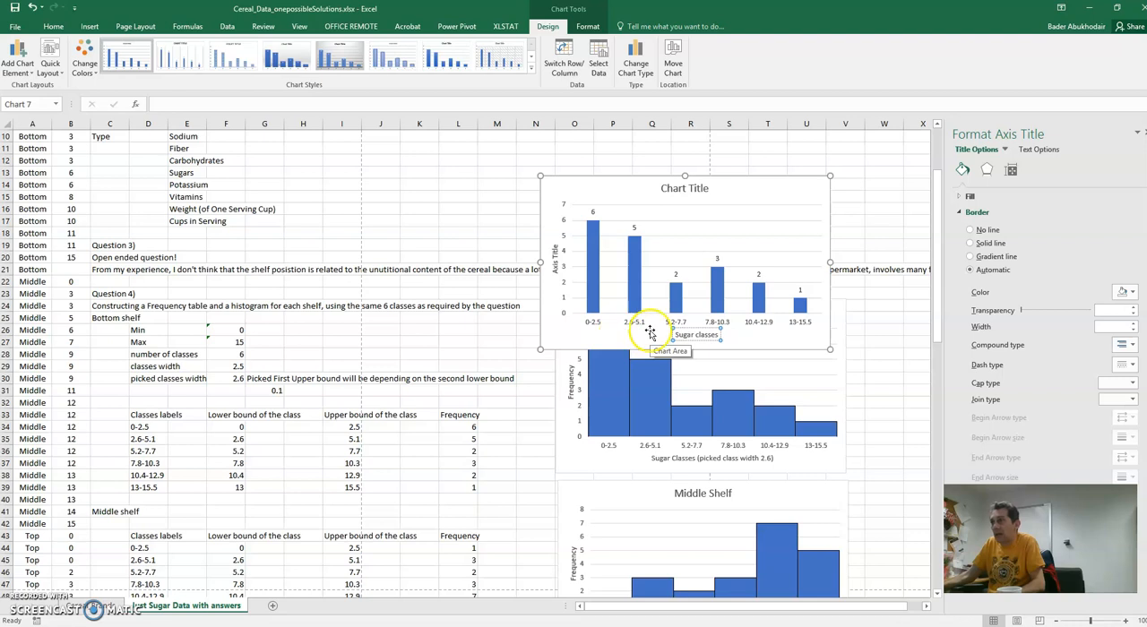
{"action": "left_click", "coordinate": [742, 334]}
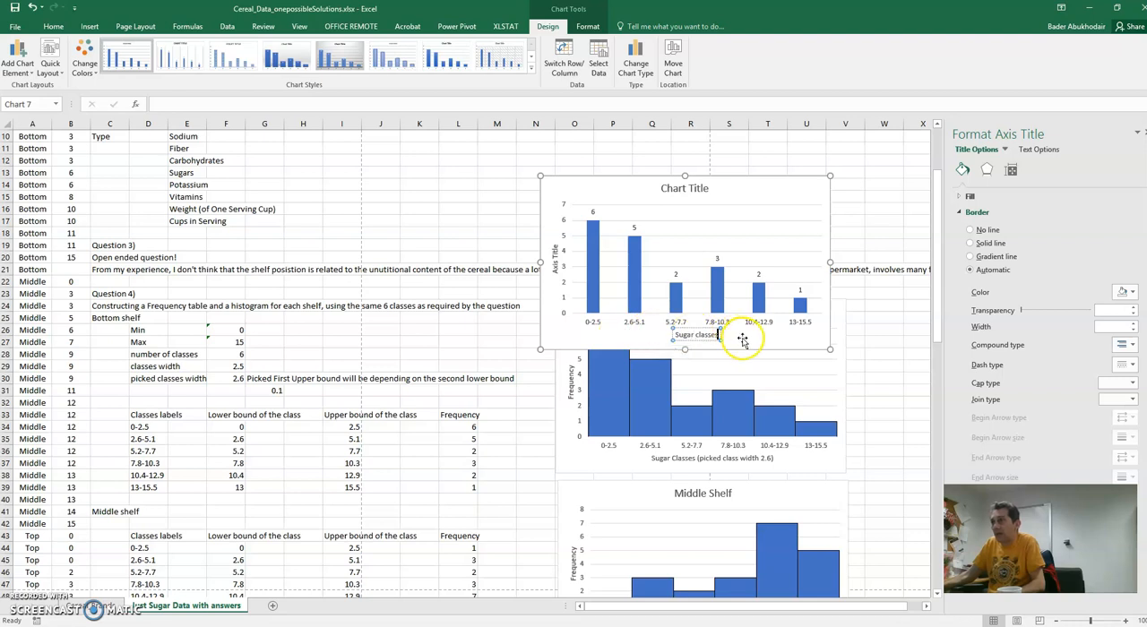
- Set the new chart's vertical axis title to "Frequency" and its chart title to "bottom shelf", then close the formatting options
{"action": "left_click", "coordinate": [557, 272]}
{"action": "left_click_drag", "start_coordinate": [556, 272], "coordinate": [557, 241]}
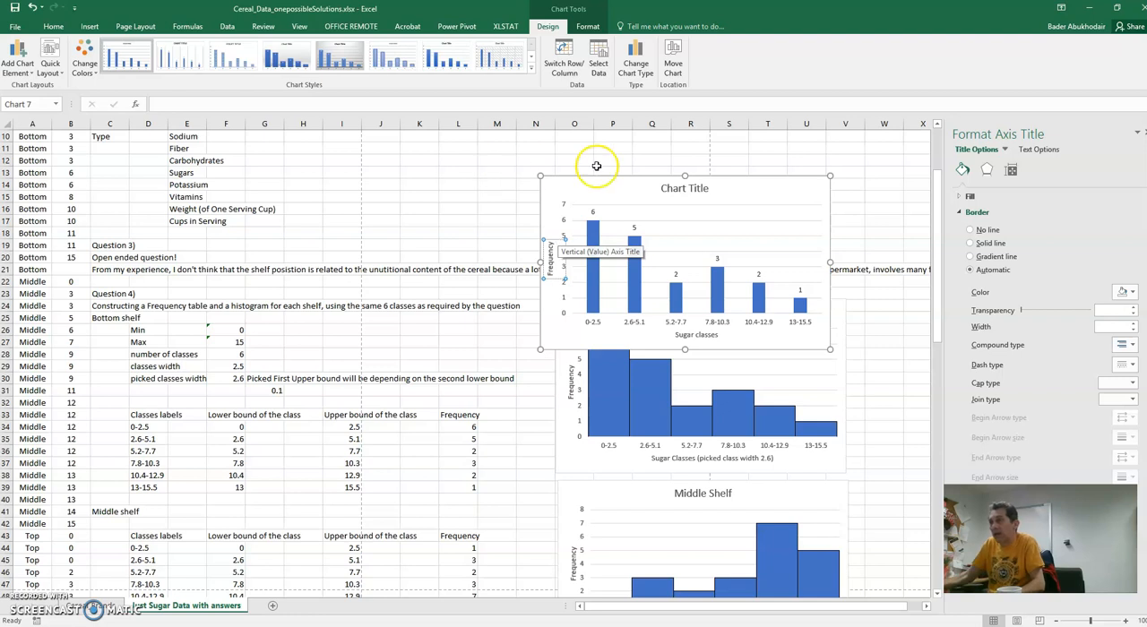
{"action": "left_click", "coordinate": [666, 186]}
{"action": "double_click", "coordinate": [696, 189]}
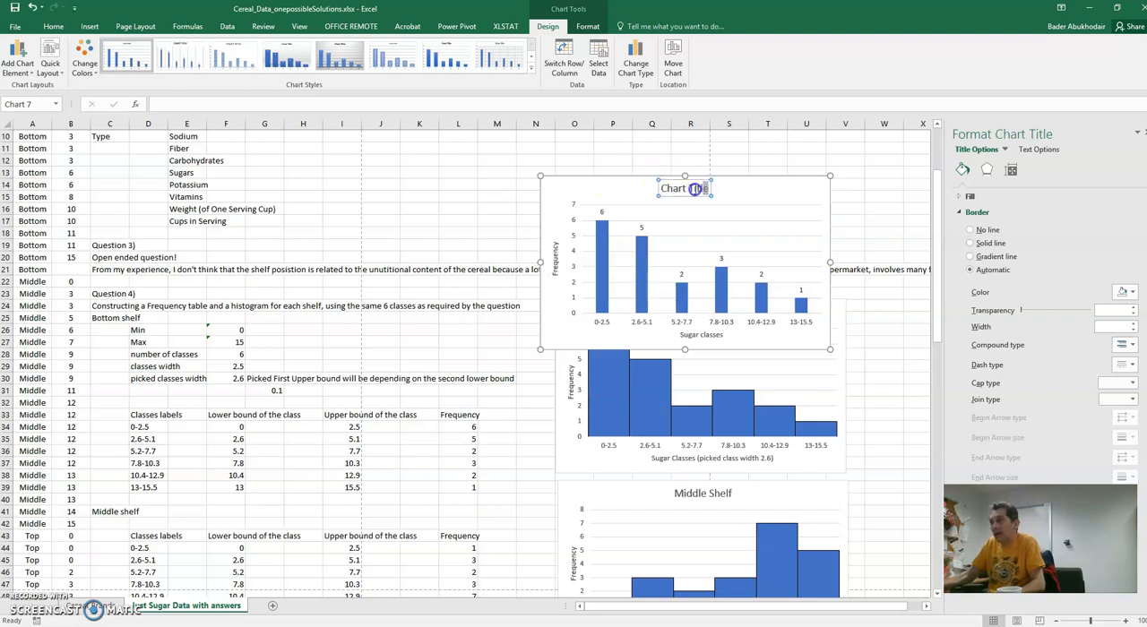
{"action": "type", "text": "bottom shelf"}
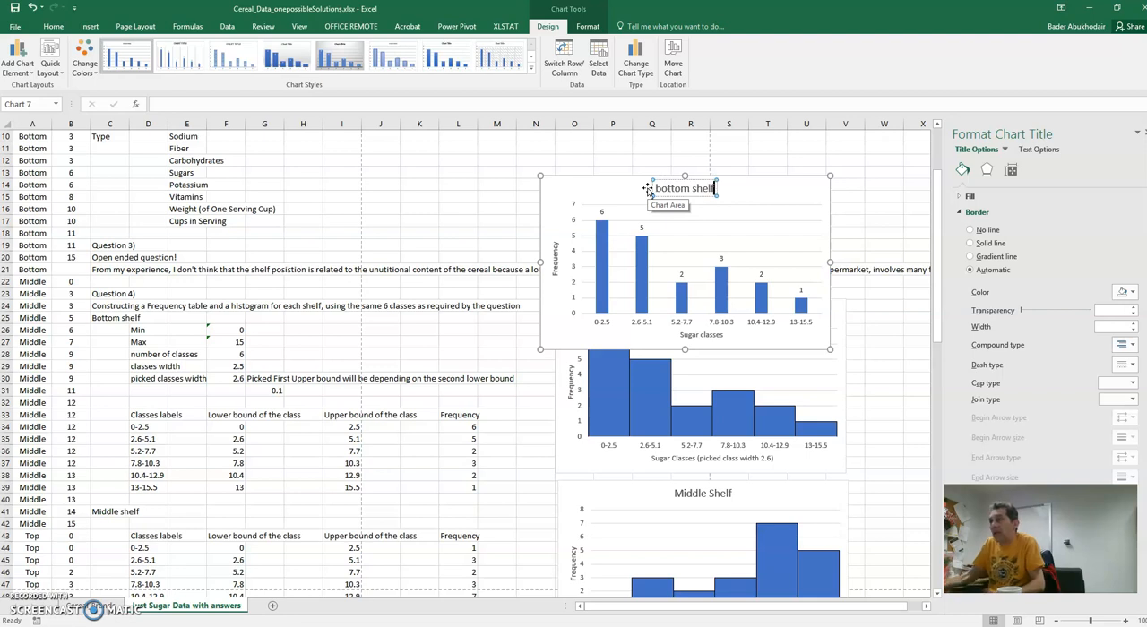
{"action": "left_click", "coordinate": [778, 191]}
{"action": "left_click", "coordinate": [761, 293]}
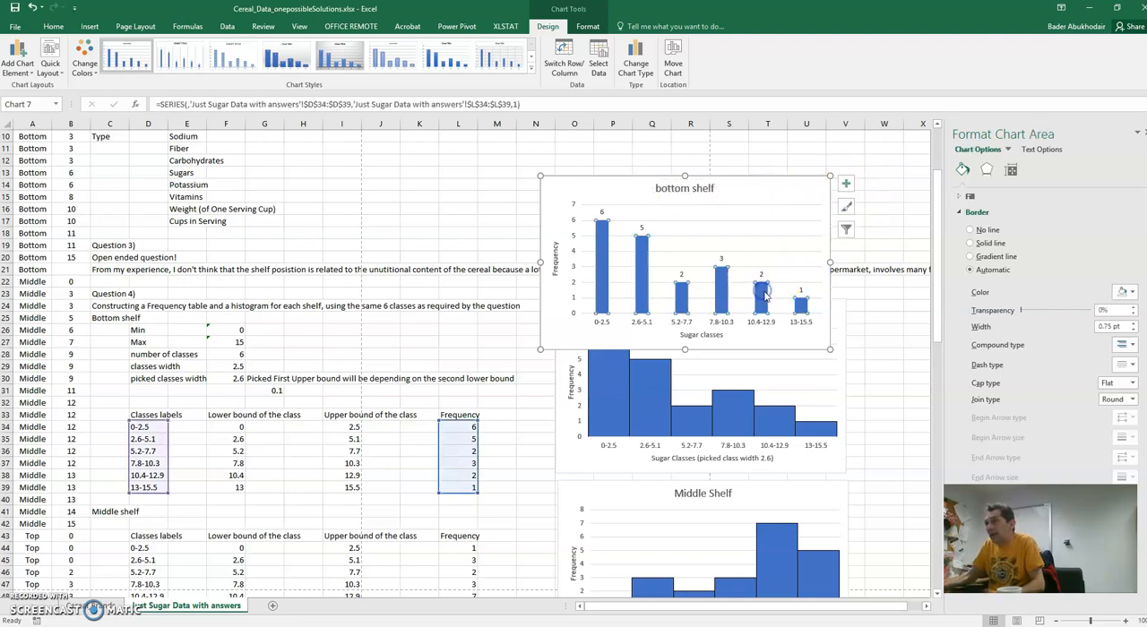
{"action": "left_click", "coordinate": [794, 188]}
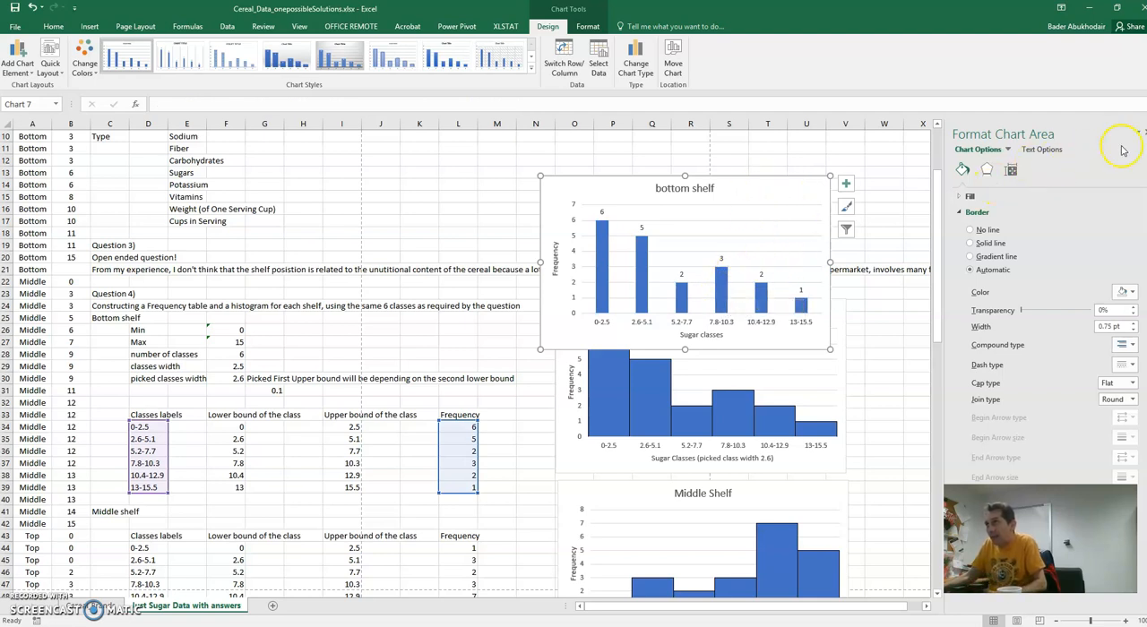
{"action": "left_click", "coordinate": [1138, 131]}
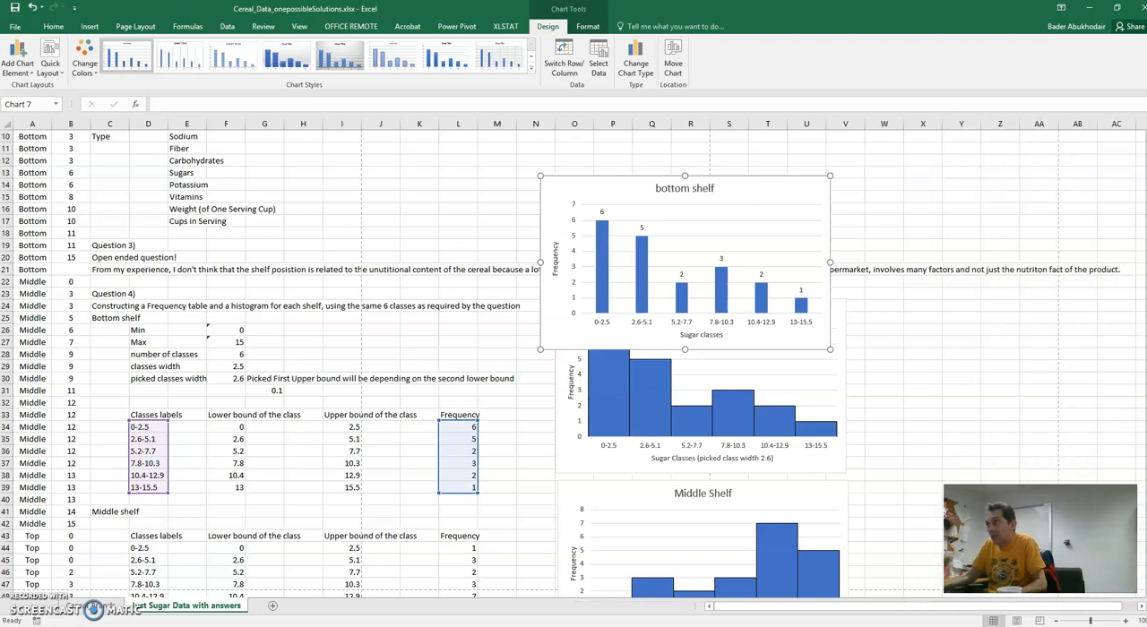
{"action": "scroll", "coordinate": [778, 297], "scroll_direction": "up", "scroll_amount": 3}
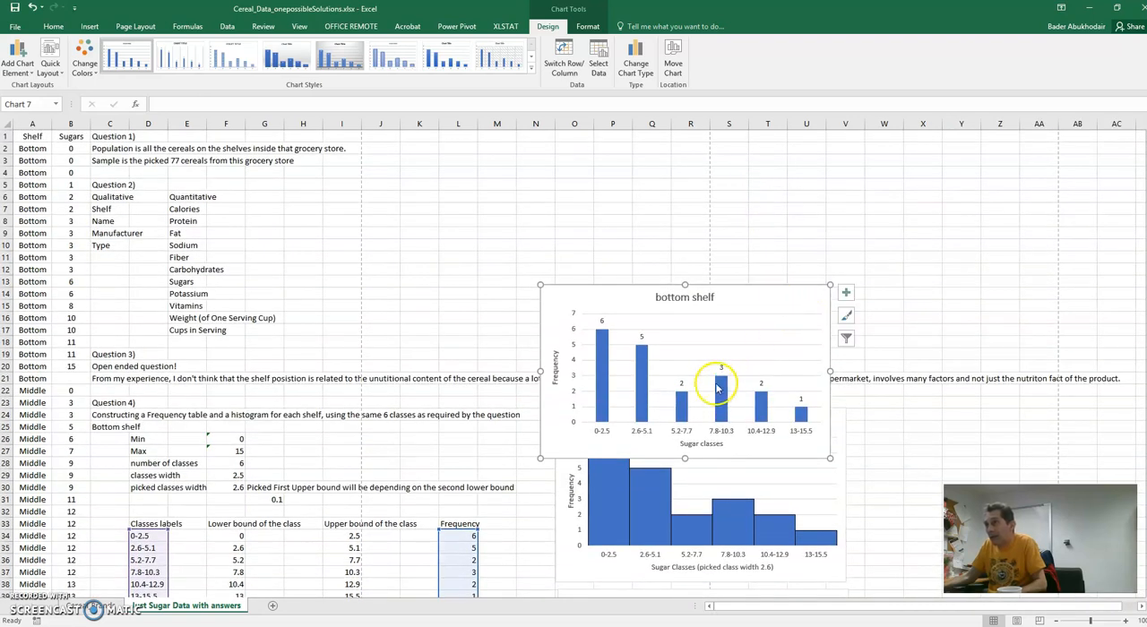
{"action": "mouse_move", "coordinate": [724, 396]}
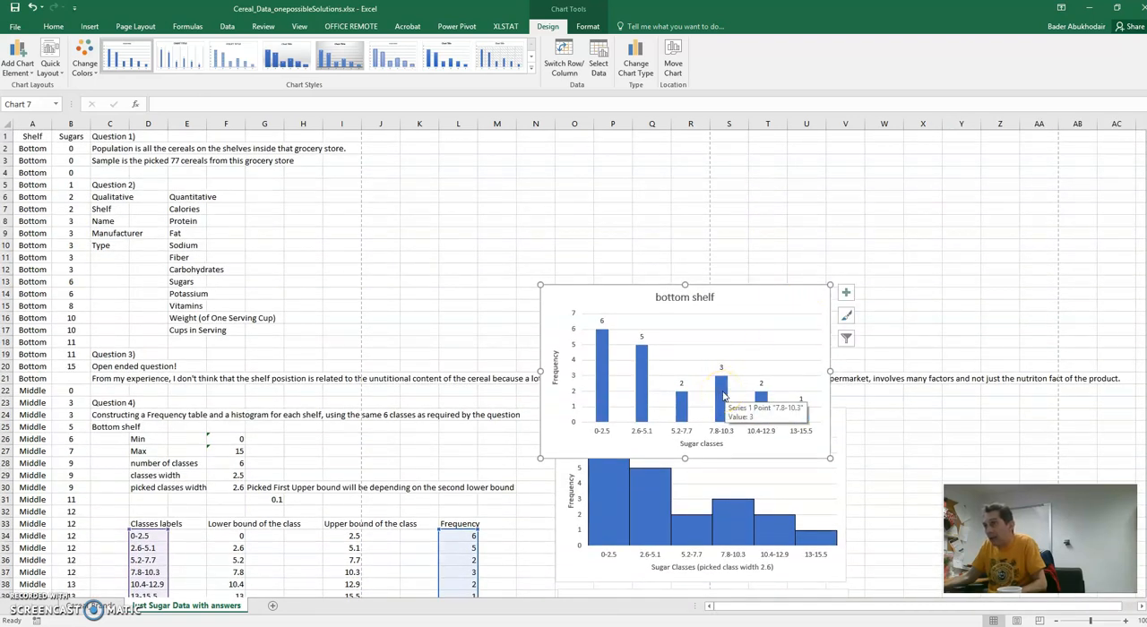
{"action": "left_click", "coordinate": [724, 396]}
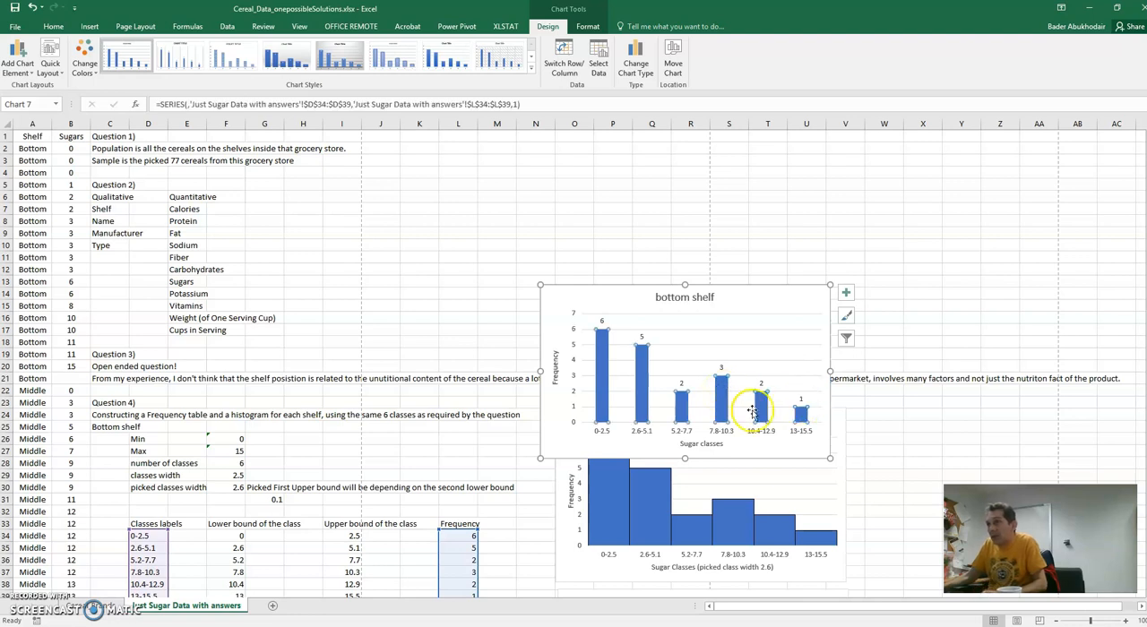
{"action": "left_click", "coordinate": [777, 299]}
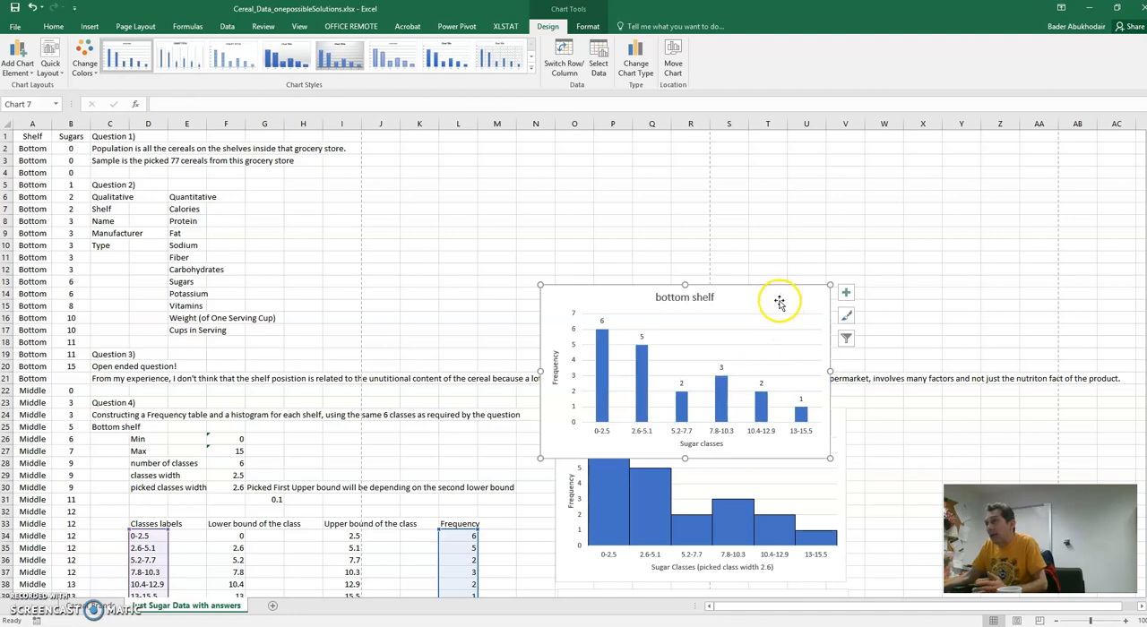